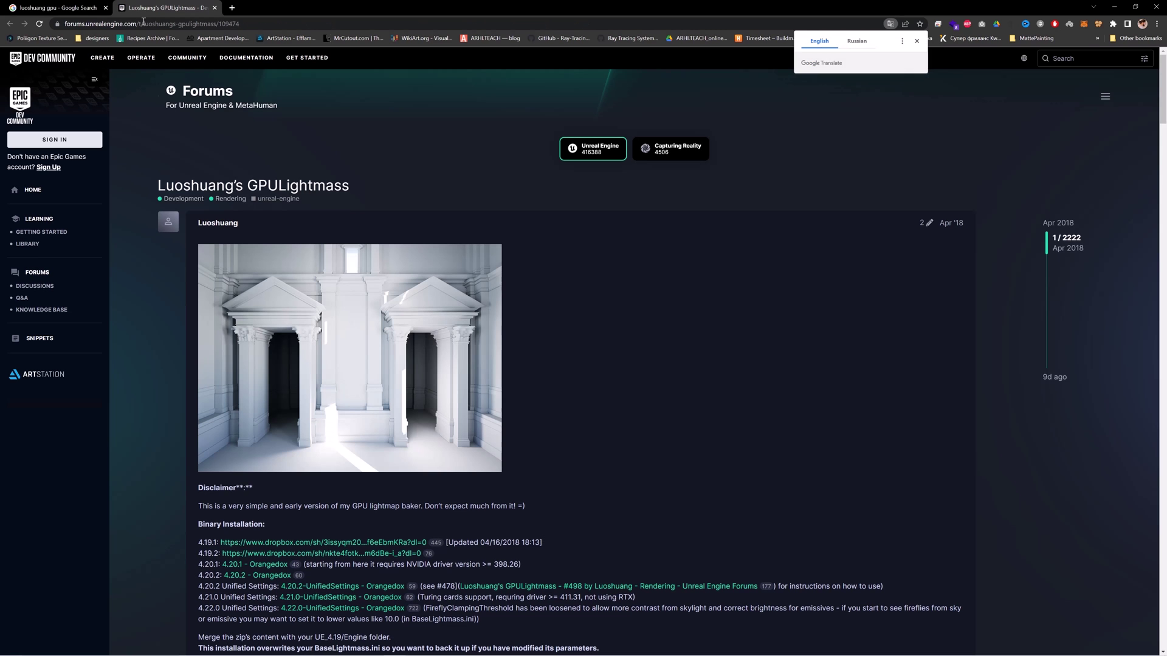
# - Download the GPU Lightmass 5.1.0 package from the forum thread's latest posts
pyautogui.moveTo(1052, 290); pyautogui.dragTo(1033, 401)
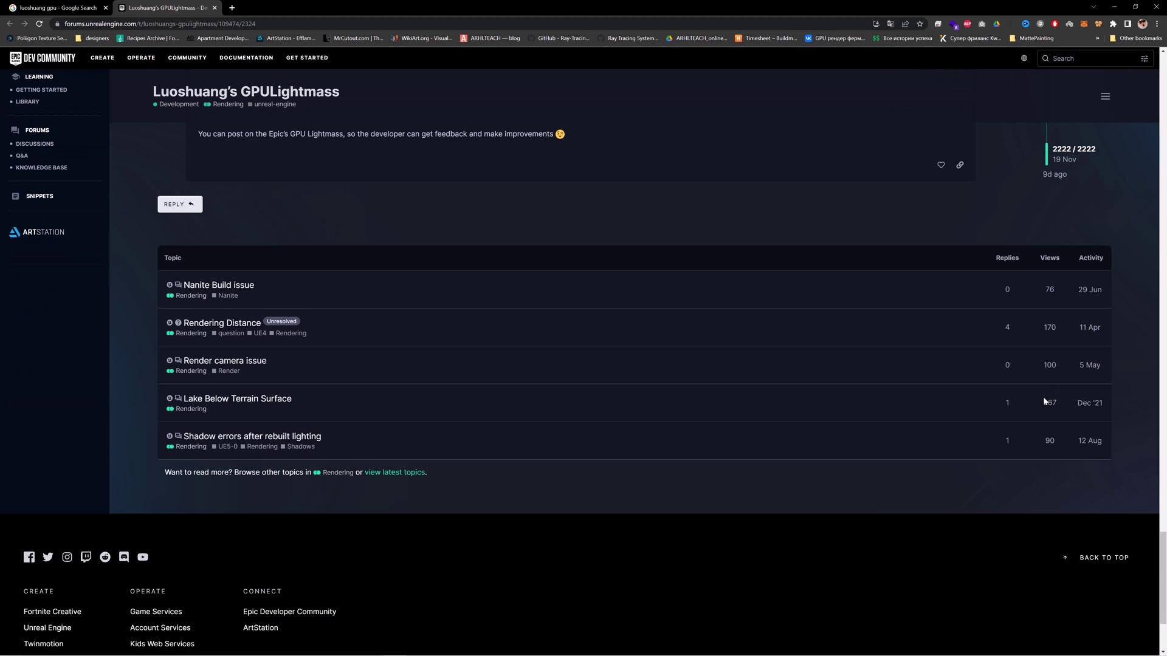
pyautogui.scroll(15, 679, 565)
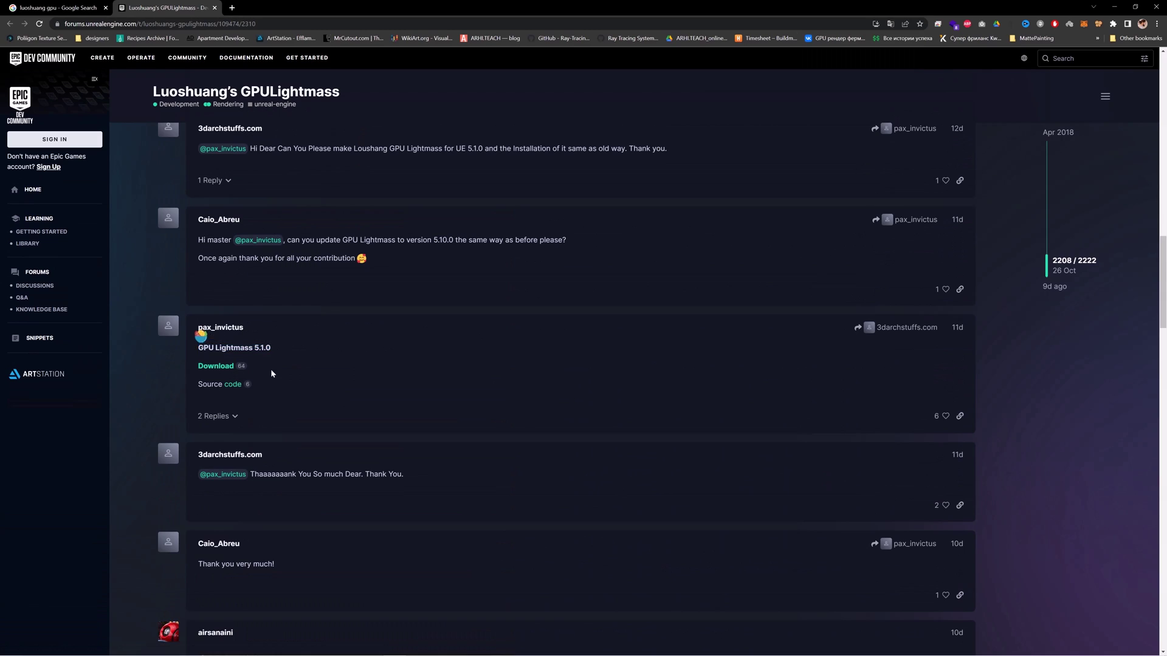
pyautogui.click(210, 367)
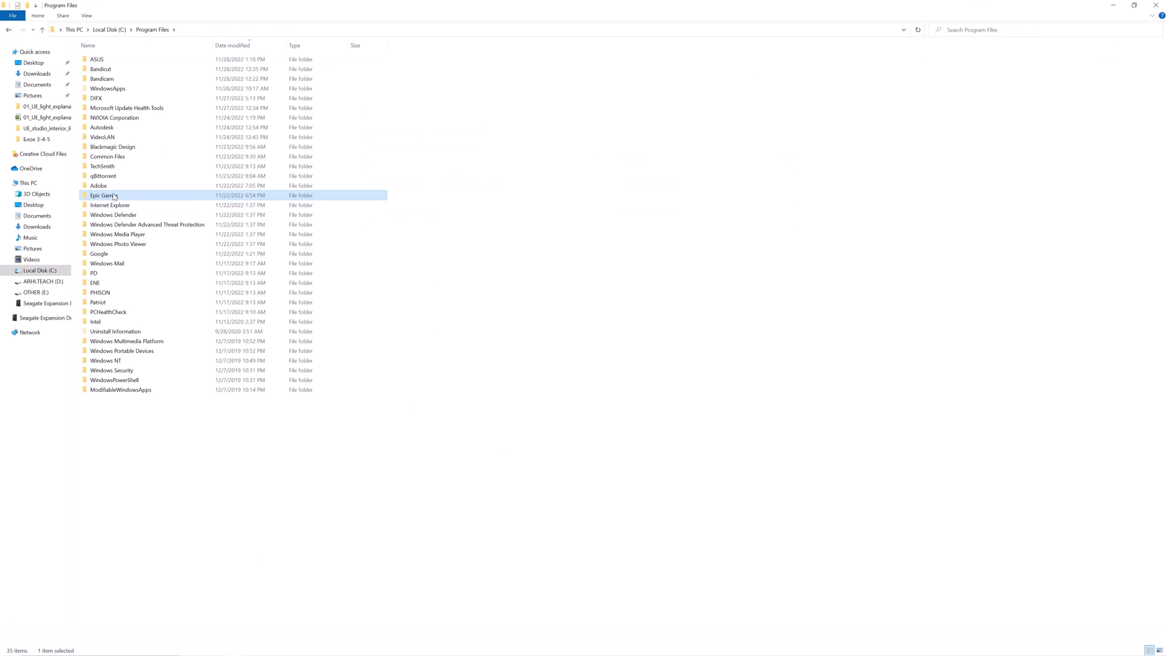
# - Paste the downloaded GPU Lightmass files into the Epic Games\UE_5.1 install folder
pyautogui.doubleClick(100, 190)
pyautogui.doubleClick(96, 59)
pyautogui.click(98, 69)
pyautogui.rightClick(129, 143)
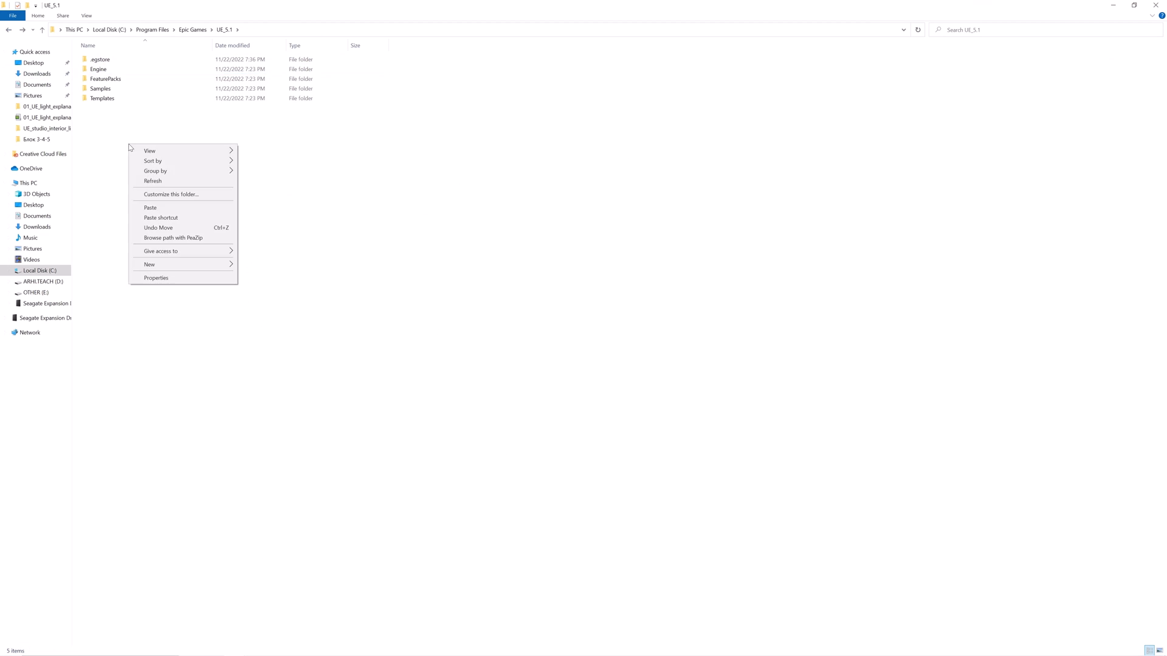
pyautogui.click(150, 205)
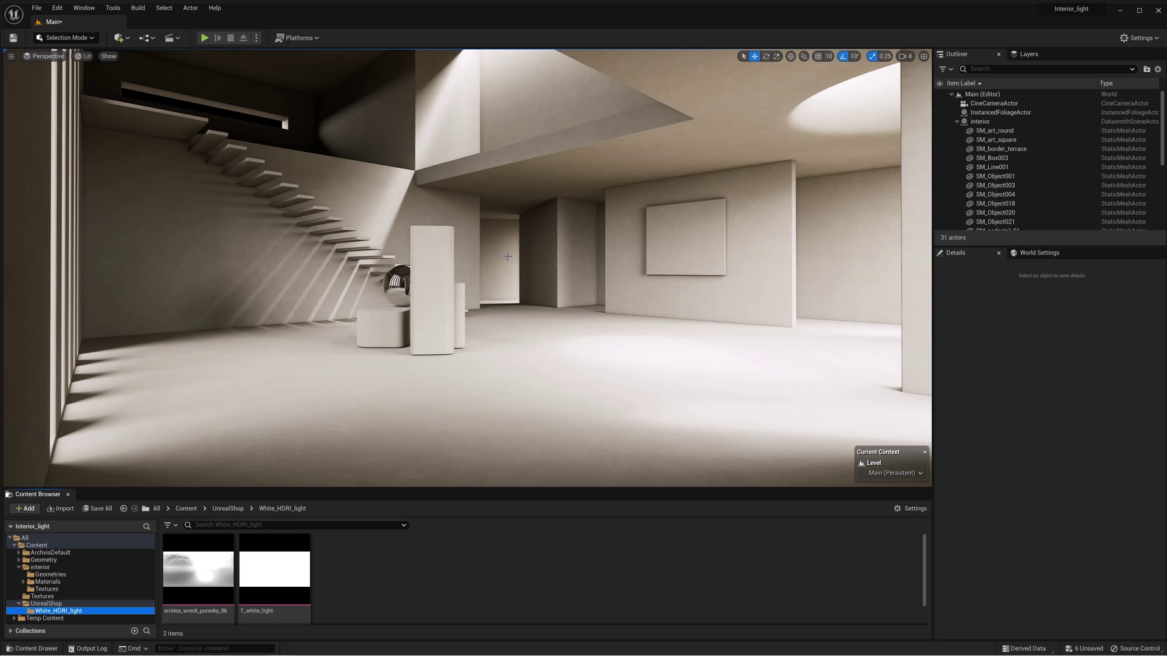
# - Search the plugins for 'gpu', confirm GPU Lightmass is enabled, and close the plugin manager
pyautogui.click(1135, 39)
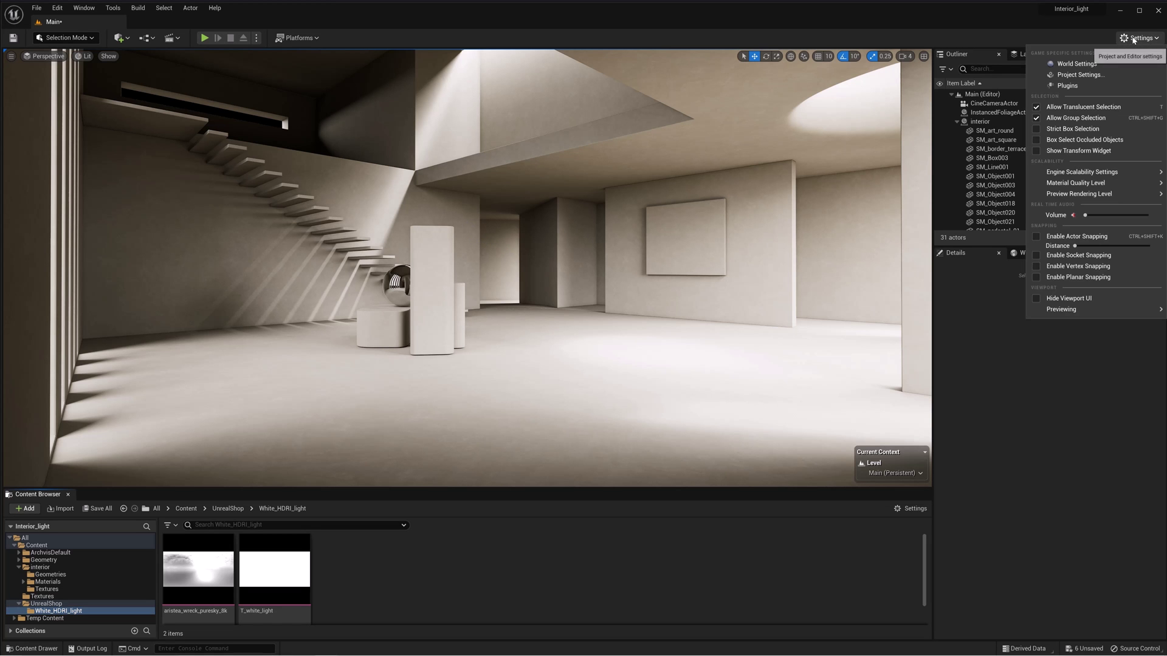
pyautogui.click(1094, 86)
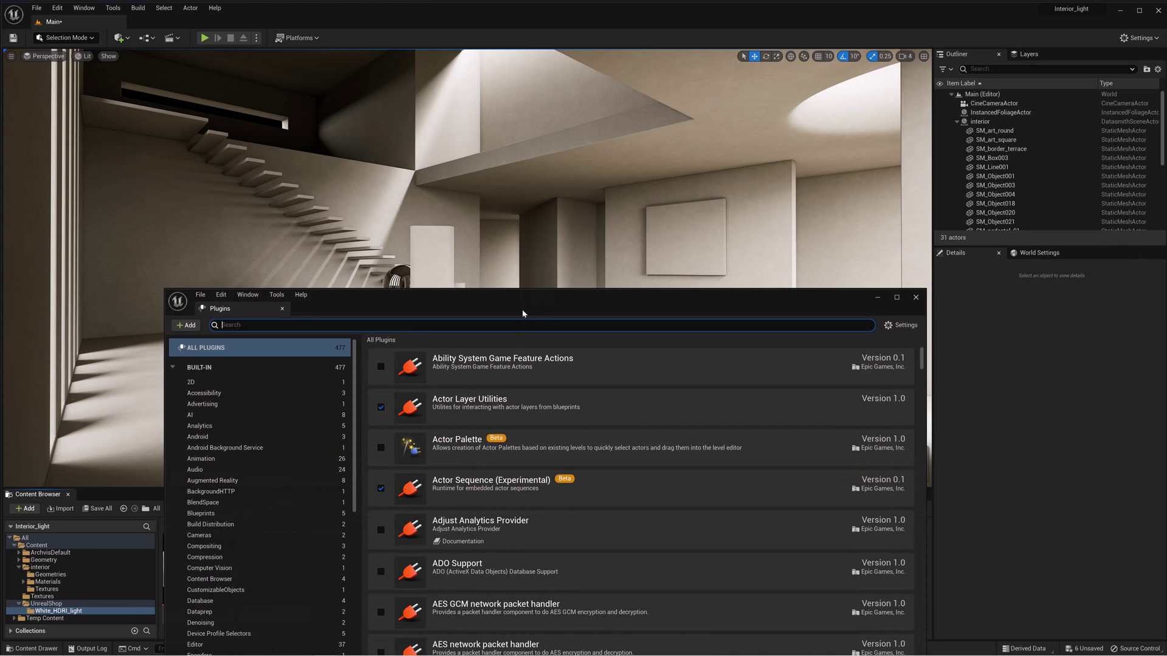
pyautogui.write('gpu')
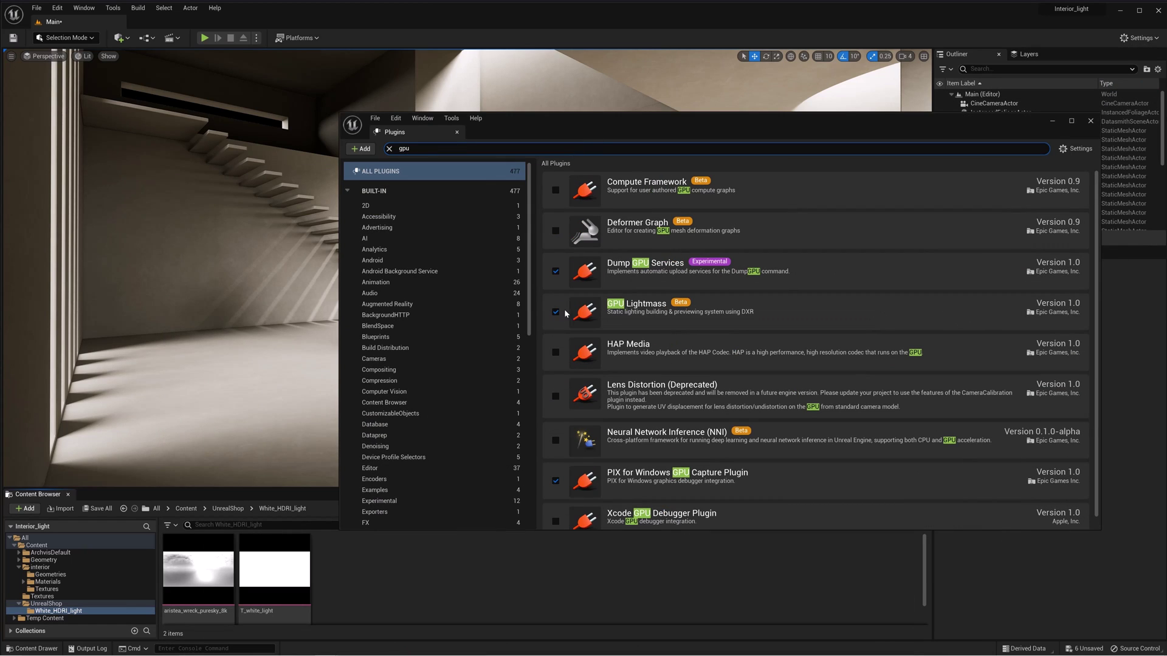
pyautogui.click(1091, 120)
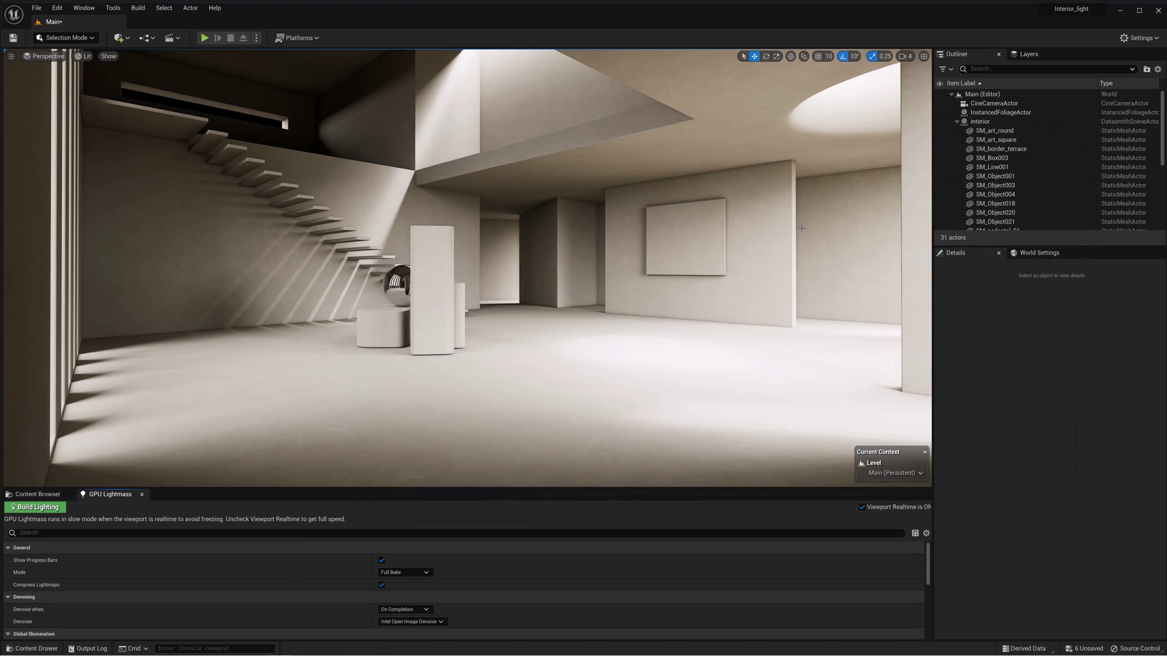
# - Check Enable virtual texture support in Project Settings > Engine > Rendering and restart the editor
pyautogui.click(1134, 40)
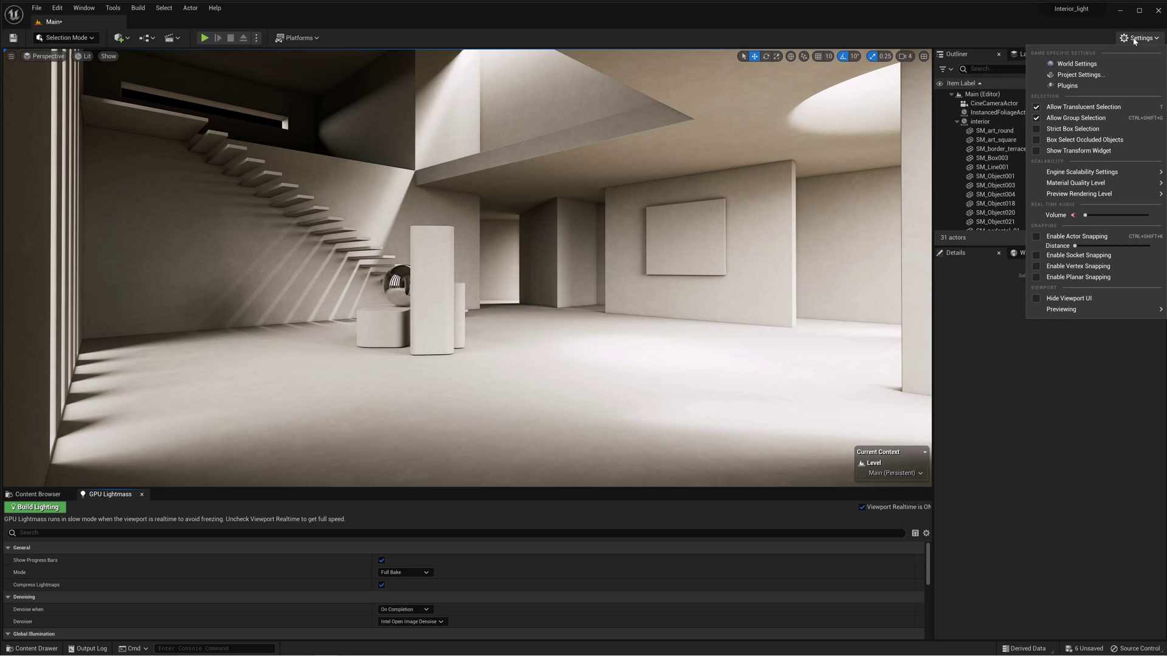
pyautogui.click(1079, 74)
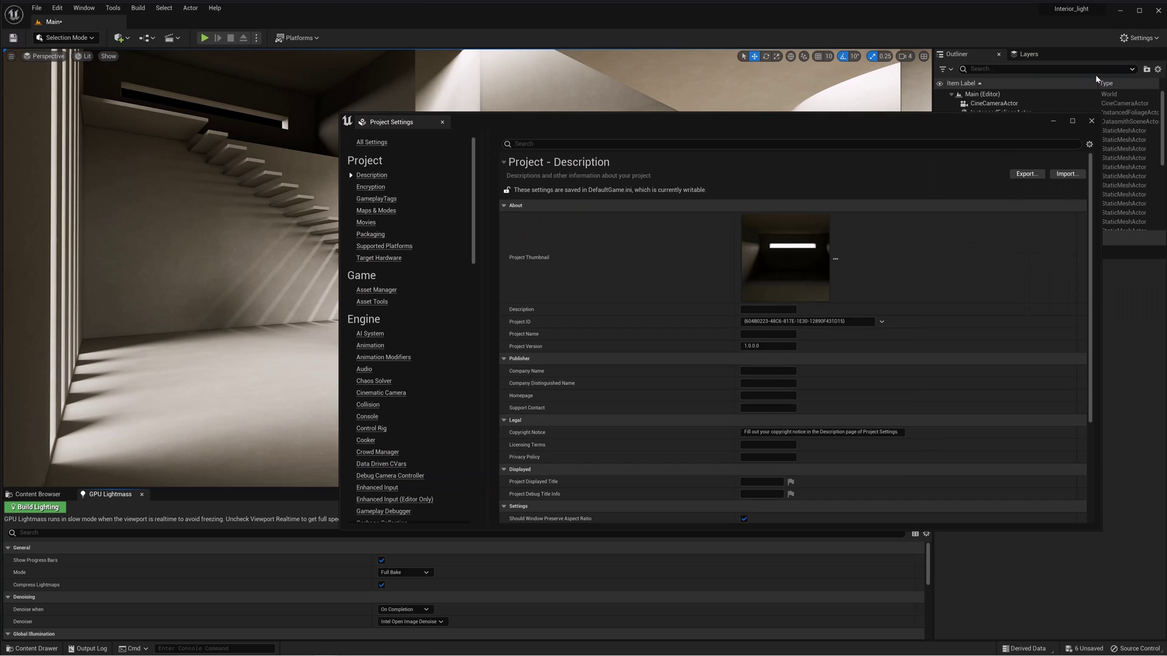
pyautogui.scroll(-8, 426, 316)
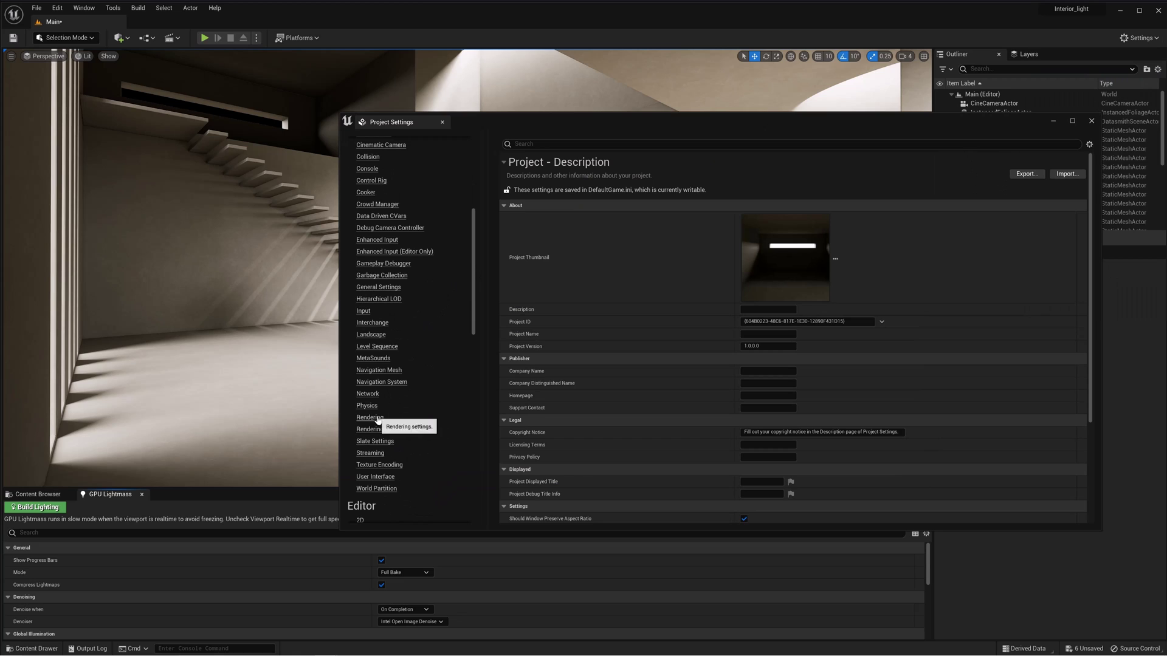
pyautogui.click(389, 417)
pyautogui.scroll(-8, 824, 267)
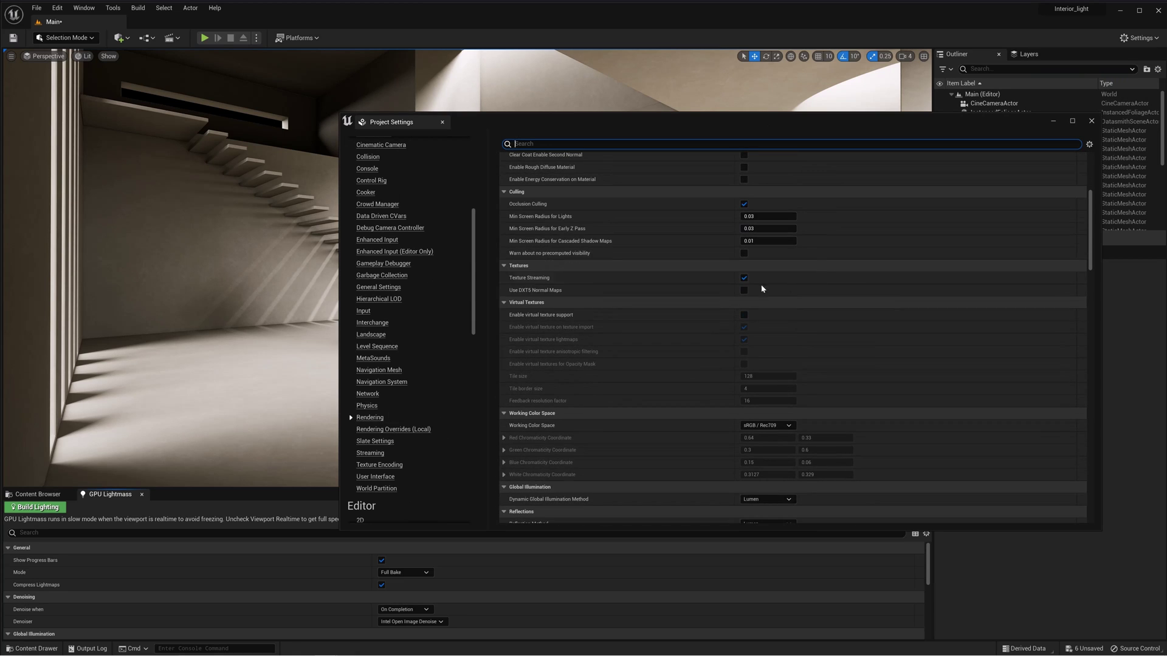
pyautogui.click(744, 314)
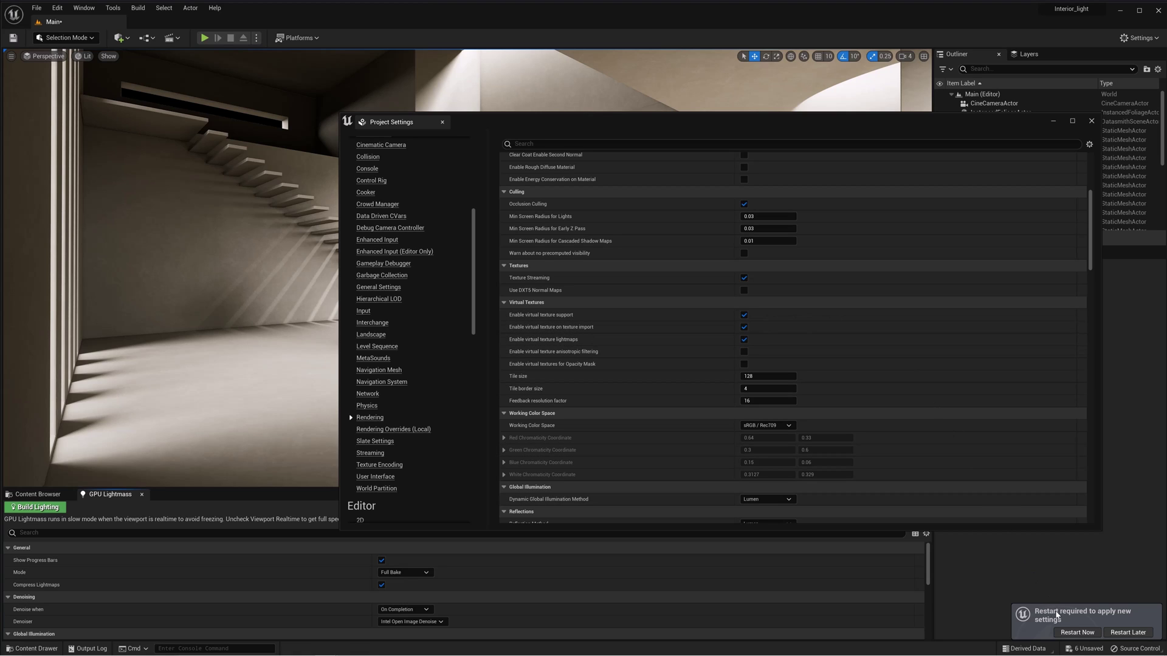
pyautogui.click(1077, 632)
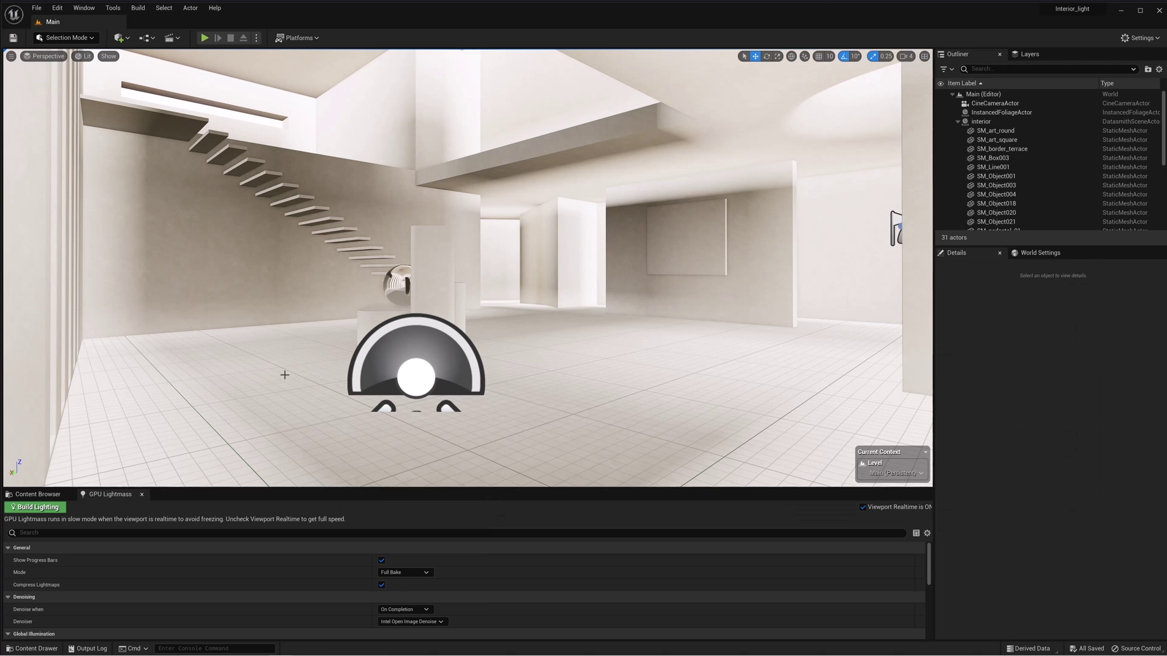
# - Start the GPU Lightmass lighting bake and turn off viewport Realtime so it runs faster
pyautogui.click(24, 510)
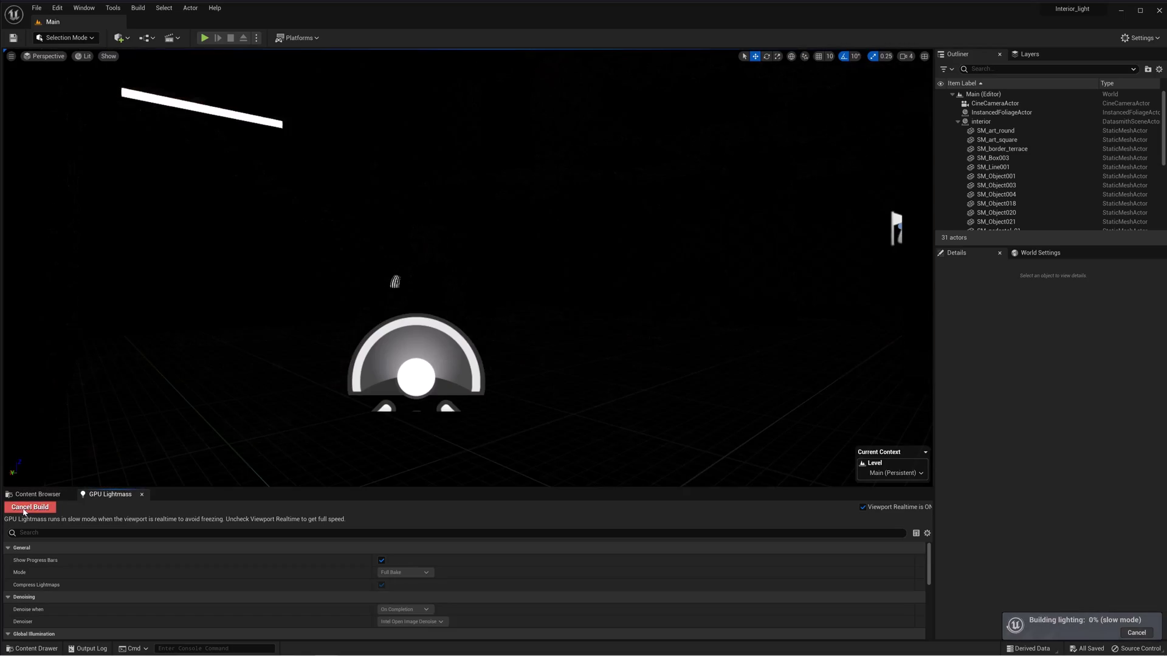
pyautogui.moveTo(193, 395)
pyautogui.mouseDown(button='right')
pyautogui.moveTo(274, 368)
pyautogui.moveTo(177, 389)
pyautogui.moveTo(201, 334)
pyautogui.moveTo(224, 386)
pyautogui.moveTo(359, 370)
pyautogui.moveTo(195, 392)
pyautogui.moveTo(184, 429)
pyautogui.moveTo(210, 404)
pyautogui.mouseUp(button='right')
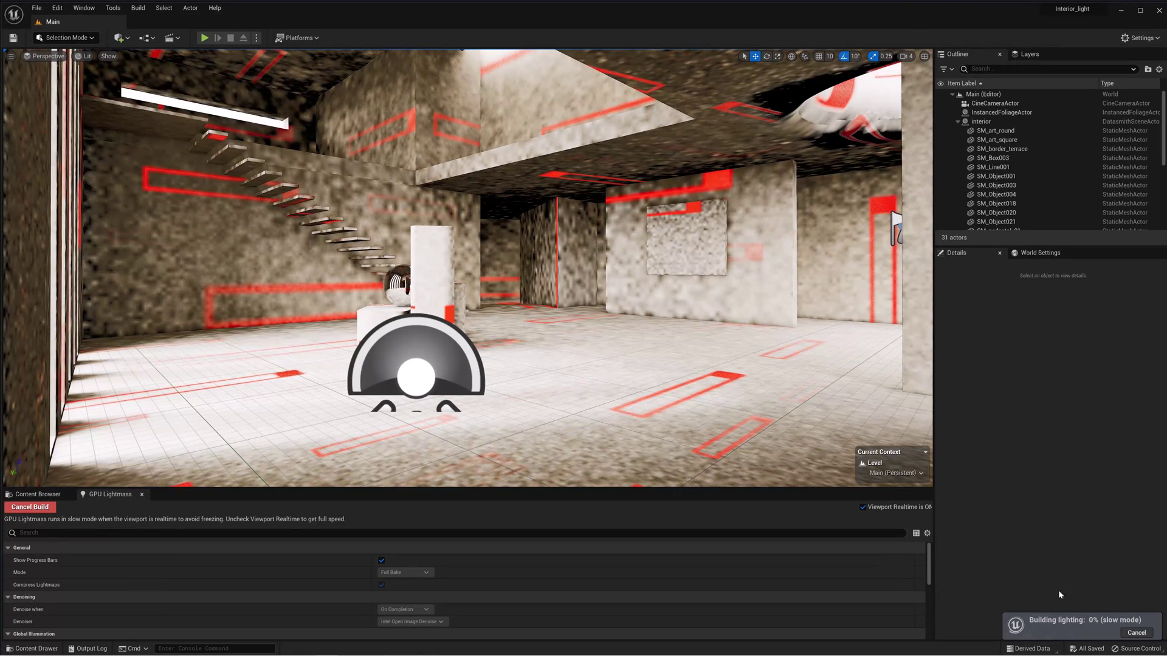
pyautogui.click(11, 56)
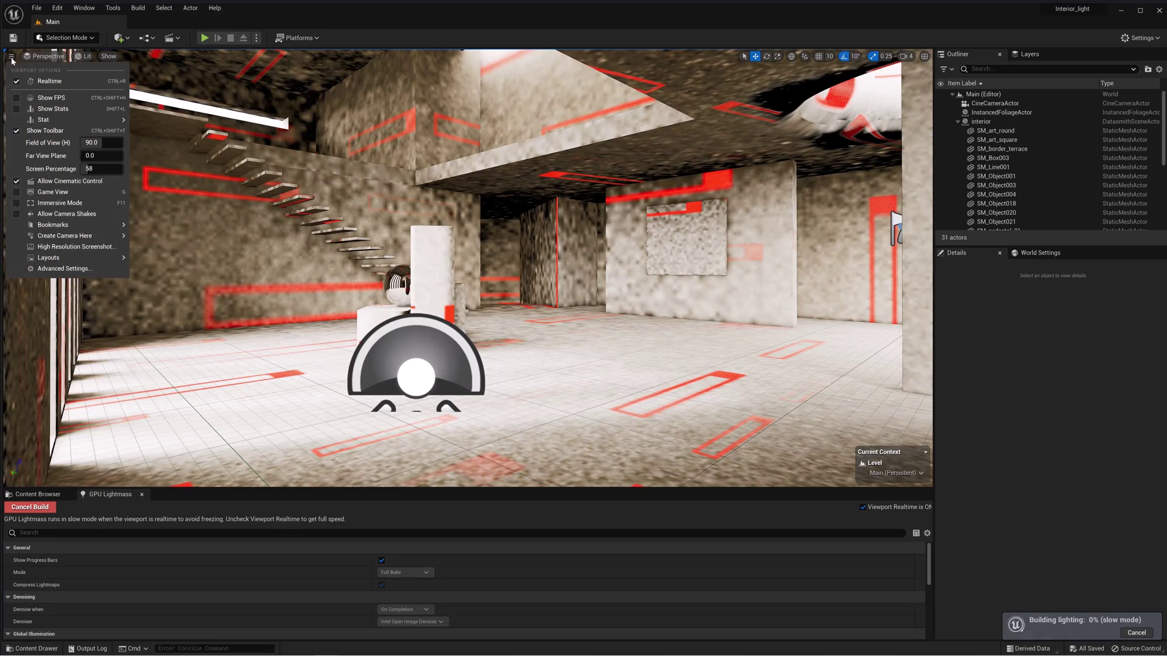
pyautogui.click(49, 81)
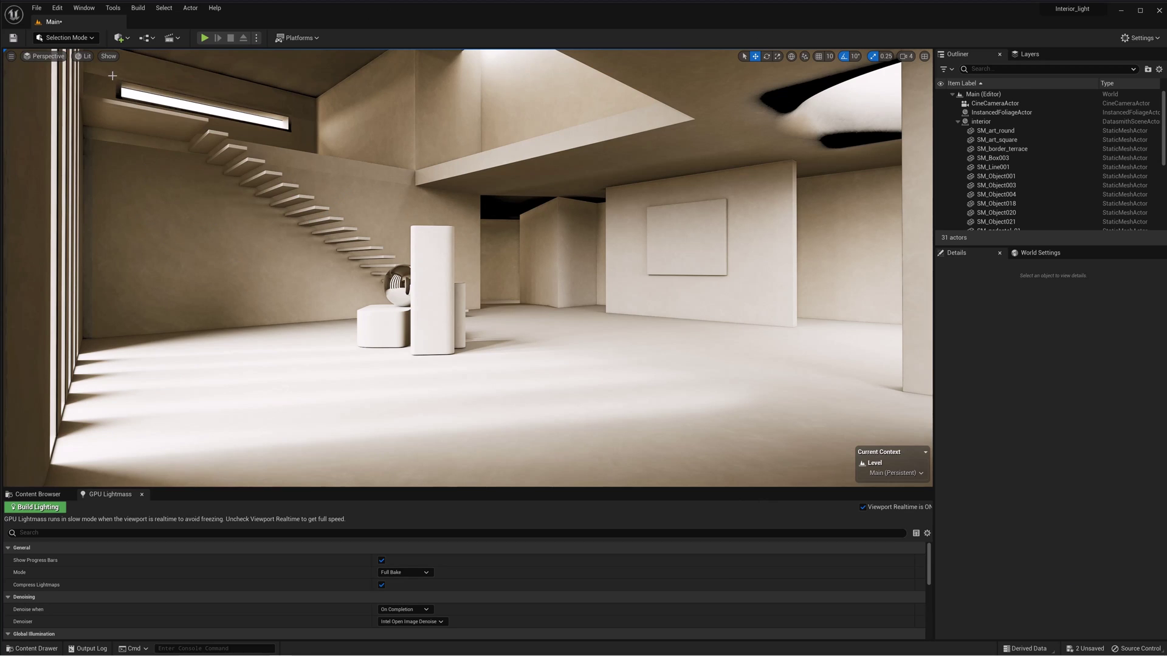
# - Switch the viewport to Lighting Only, disable Compress Lightmaps, and rebake the lighting
pyautogui.click(85, 57)
pyautogui.click(120, 127)
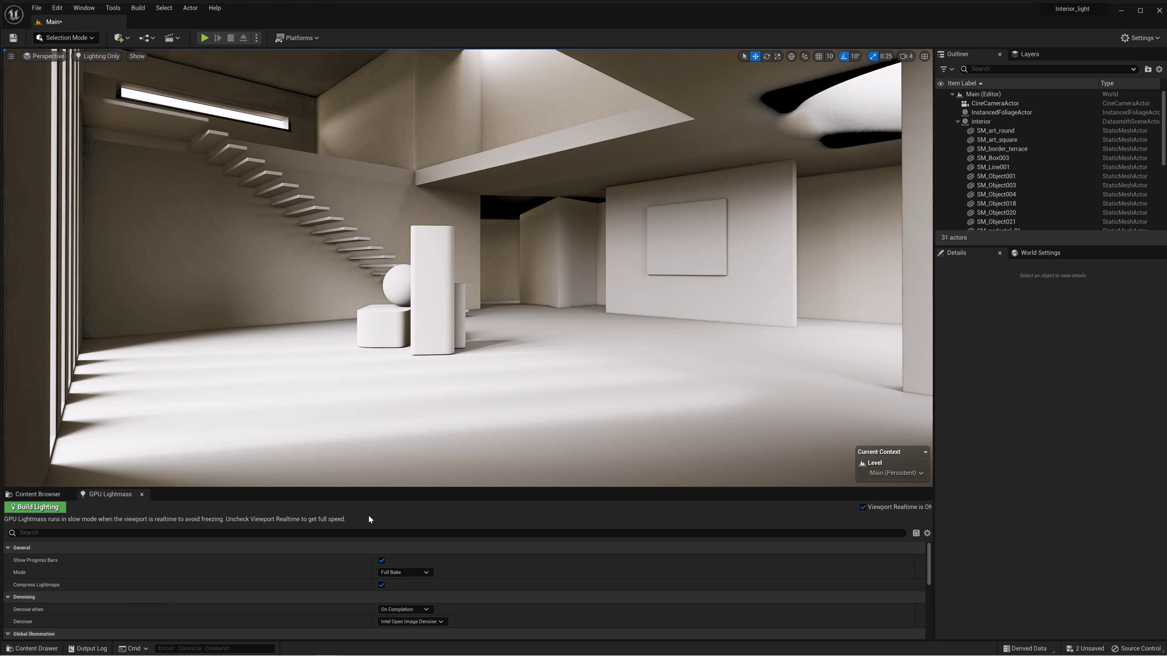
pyautogui.click(382, 585)
pyautogui.click(52, 510)
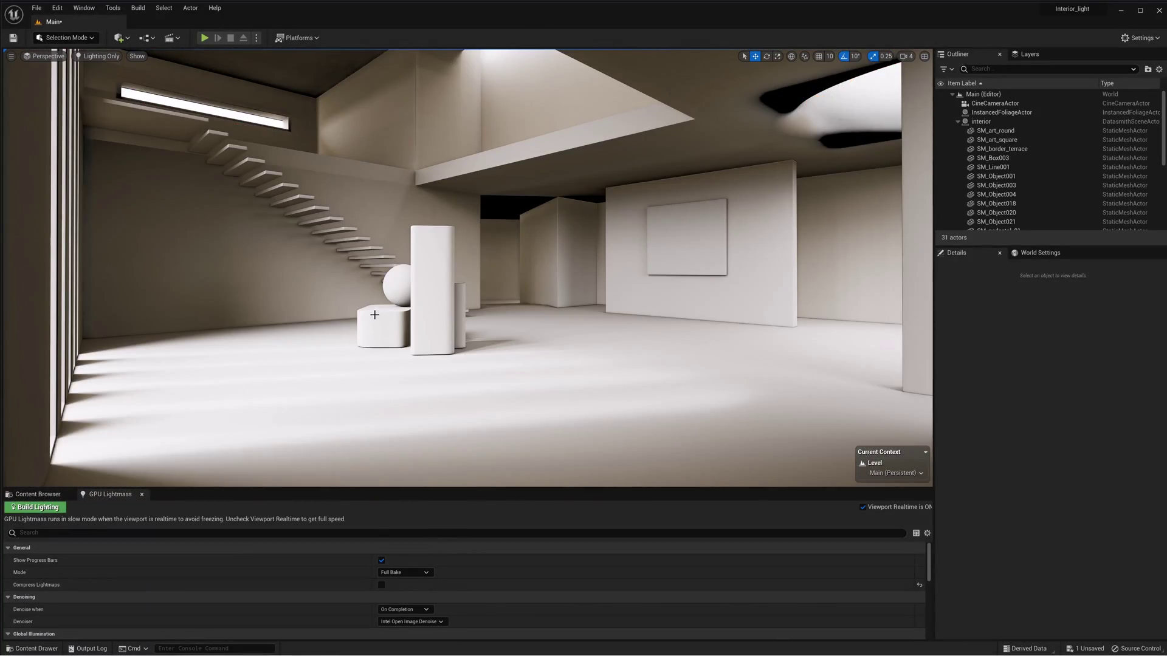
# - Restart the bake and fly around the ceiling light, stairs, pillar, sphere and rounded boxes
pyautogui.moveTo(375, 316)
pyautogui.mouseDown(button='right')
pyautogui.moveTo(368, 267)
pyautogui.moveTo(510, 271)
pyautogui.moveTo(465, 237)
pyautogui.moveTo(389, 304)
pyautogui.mouseUp(button='right')
pyautogui.press('w')
pyautogui.press('s')
pyautogui.click(58, 509)
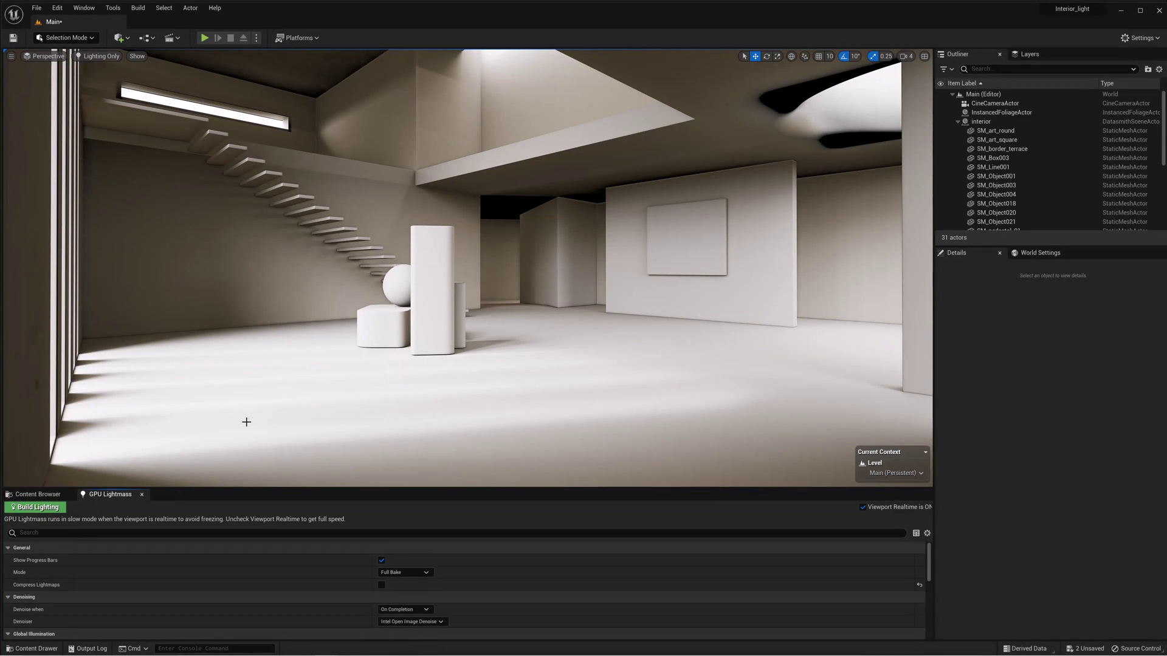
pyautogui.moveTo(281, 115); pyautogui.dragTo(638, 143, button='right')
pyautogui.moveTo(328, 122); pyautogui.dragTo(322, 109, button='right')
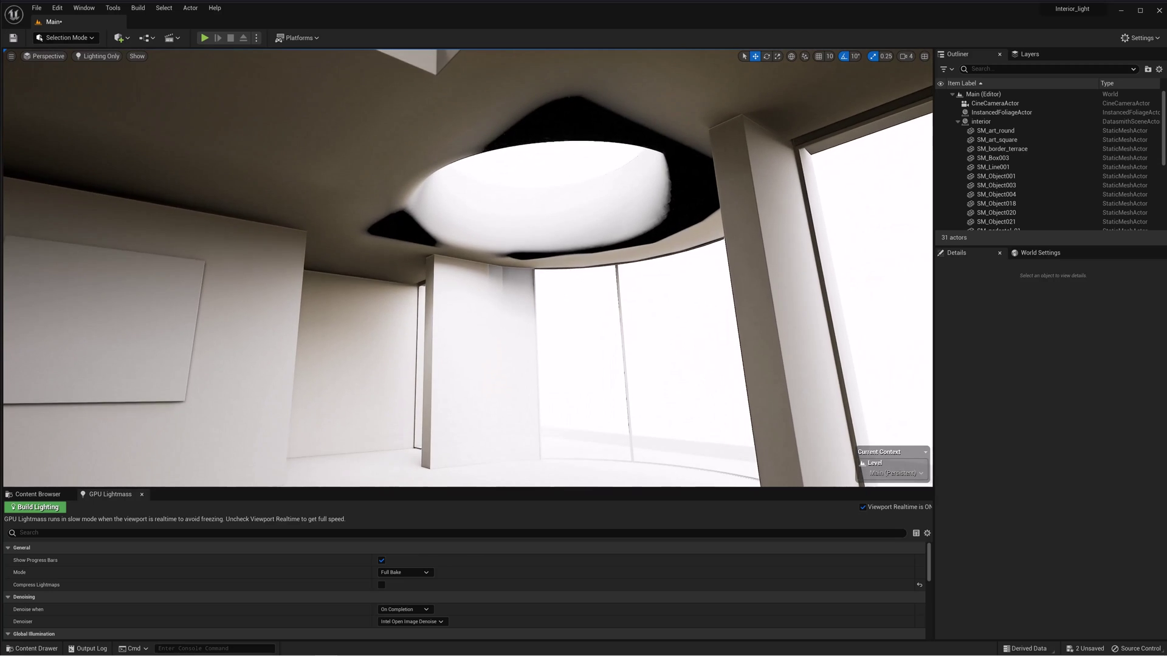
pyautogui.moveTo(467, 268); pyautogui.dragTo(535, 402, button='right')
pyautogui.moveTo(453, 365); pyautogui.dragTo(222, 89, button='right')
# - Find the 4:21 min total lighting time in the Output Log, then return to the gallery view
pyautogui.click(94, 9)
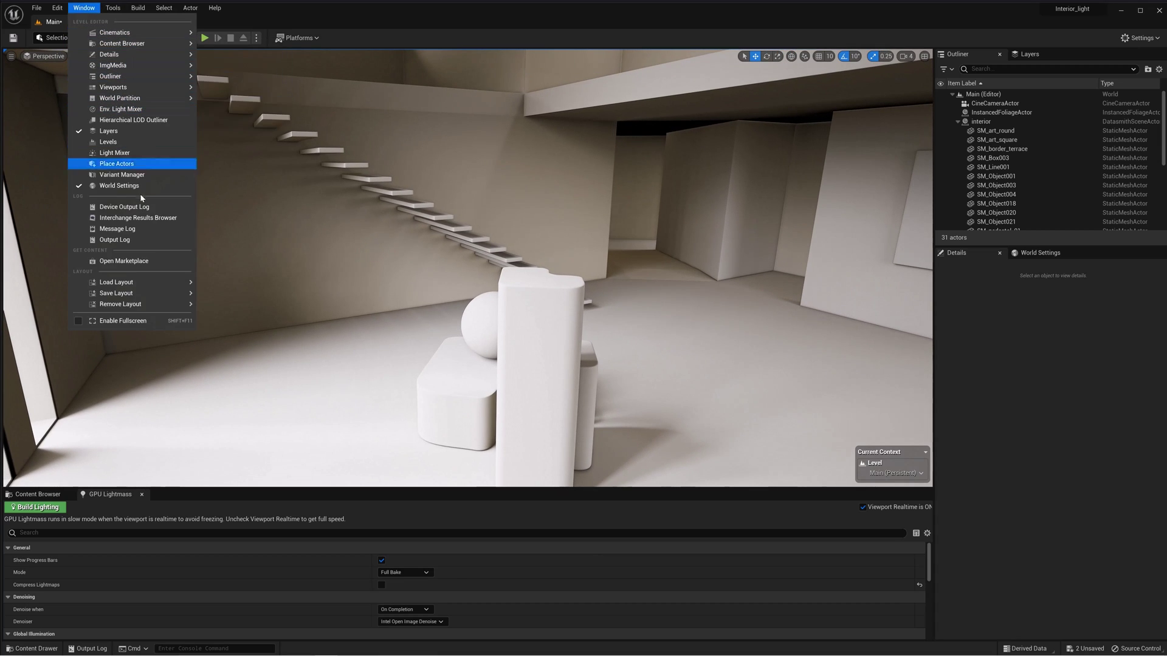
pyautogui.click(116, 239)
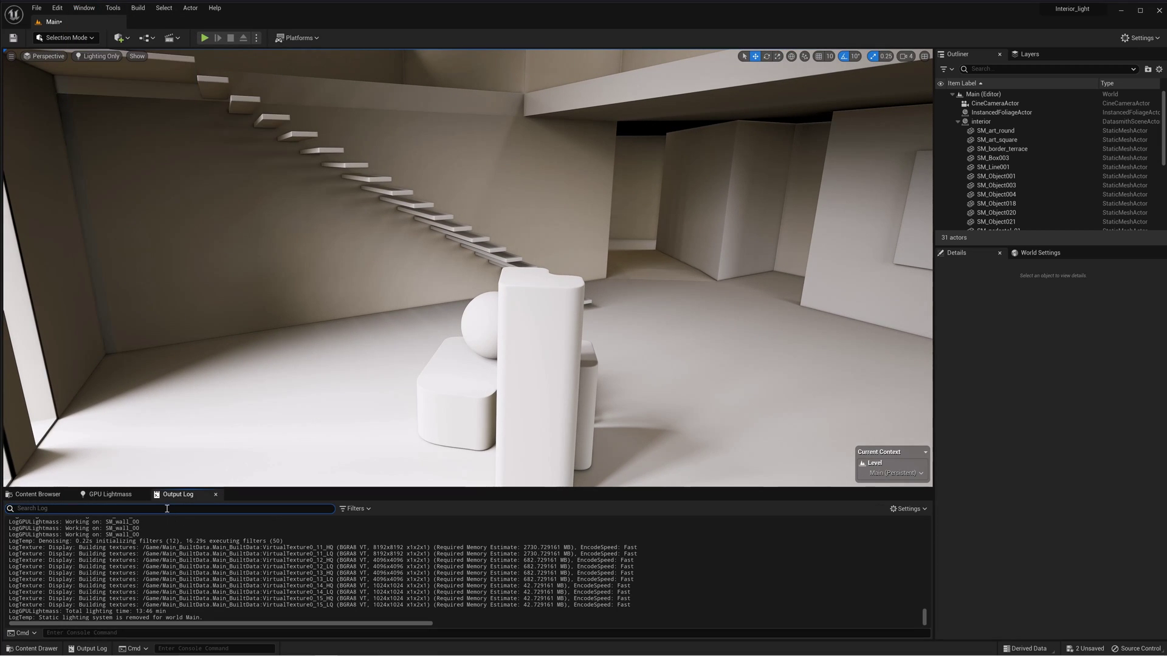
pyautogui.write('total light')
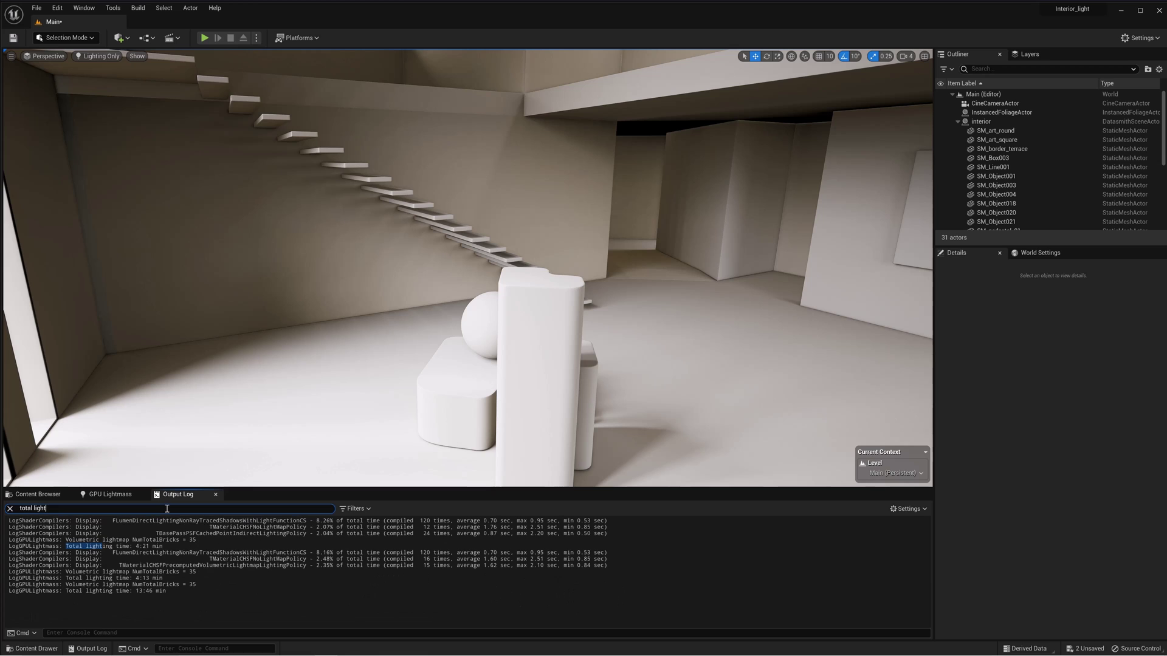
pyautogui.moveTo(164, 547); pyautogui.dragTo(137, 546)
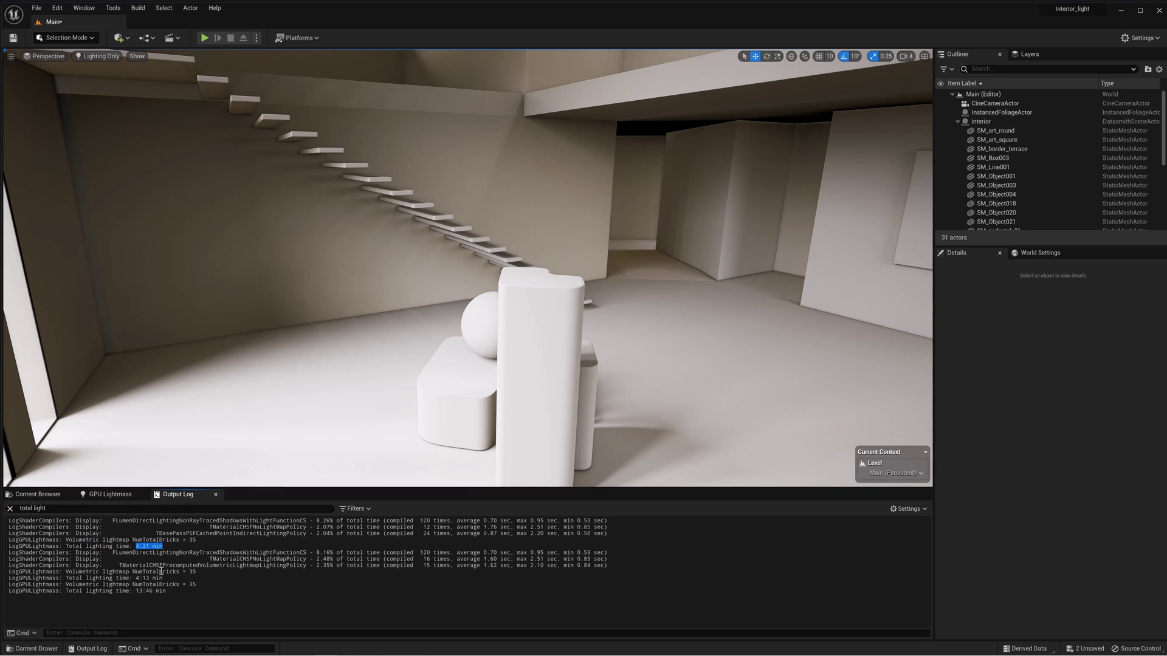
pyautogui.moveTo(359, 344); pyautogui.dragTo(316, 310, button='right')
pyautogui.press('1')
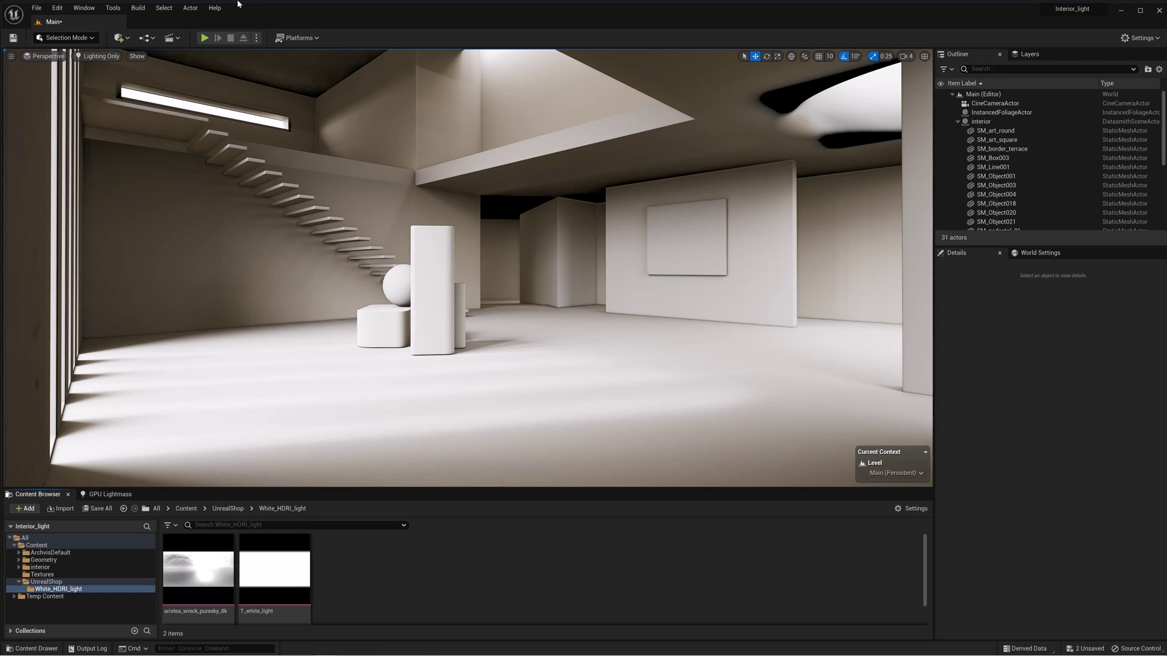
# - Rebake with Build Lighting Only and read the 3:33 min lighting time in the Swarm log
pyautogui.click(137, 8)
pyautogui.click(182, 49)
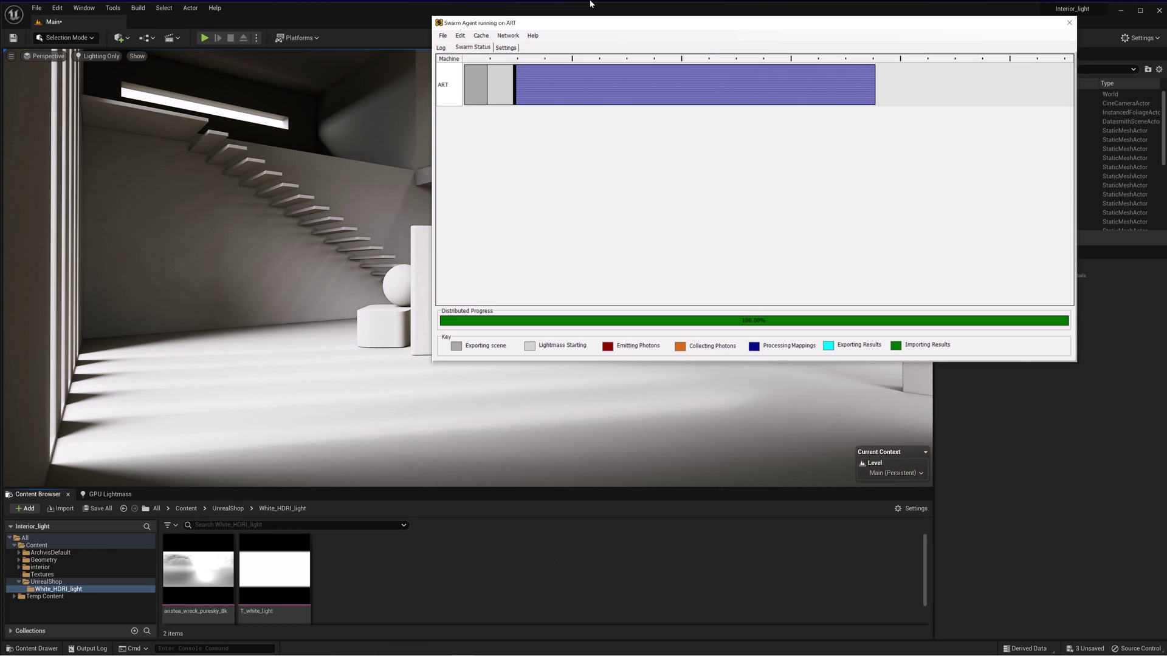
pyautogui.click(312, 132)
pyautogui.moveTo(484, 311); pyautogui.dragTo(473, 314)
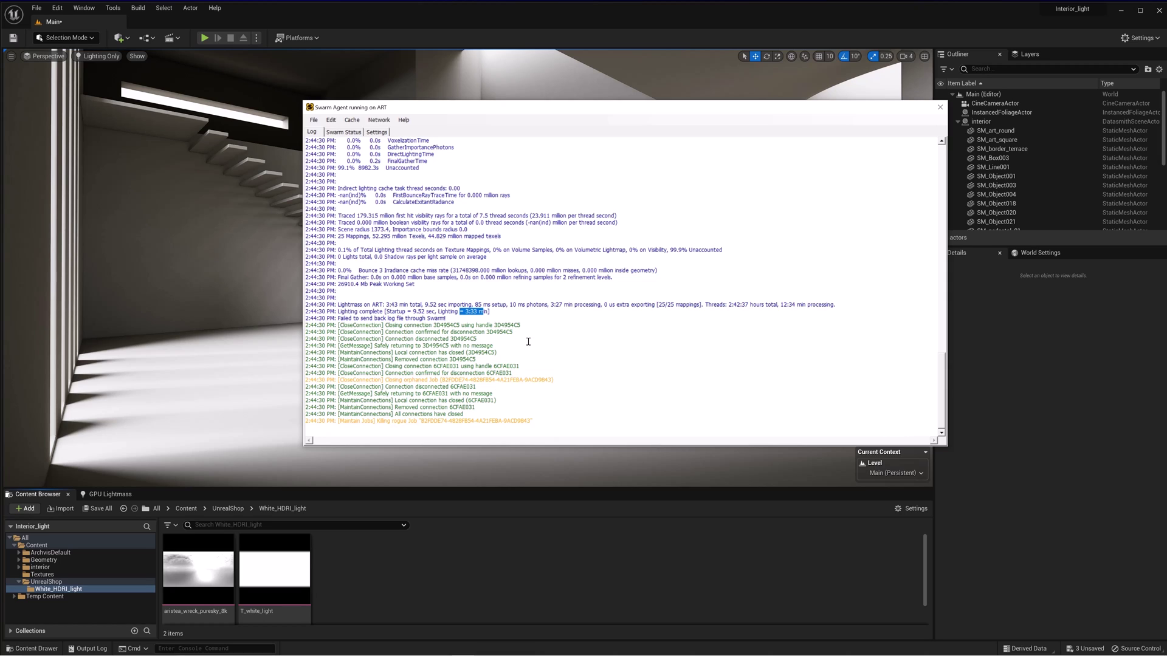
pyautogui.click(528, 342)
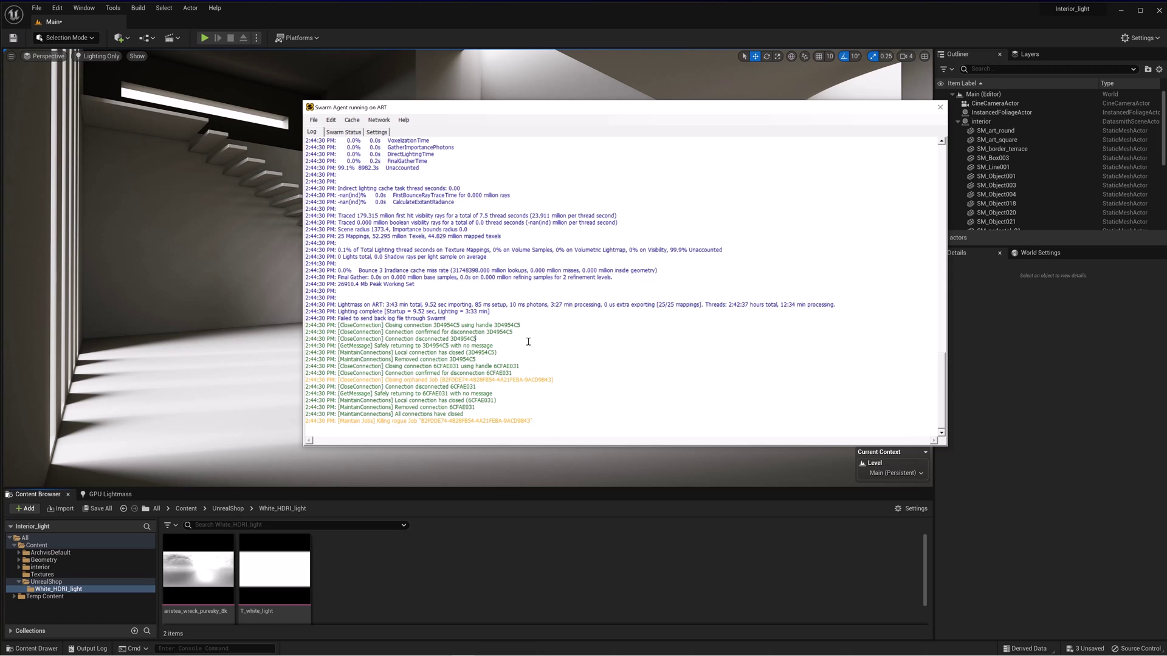
pyautogui.click(939, 108)
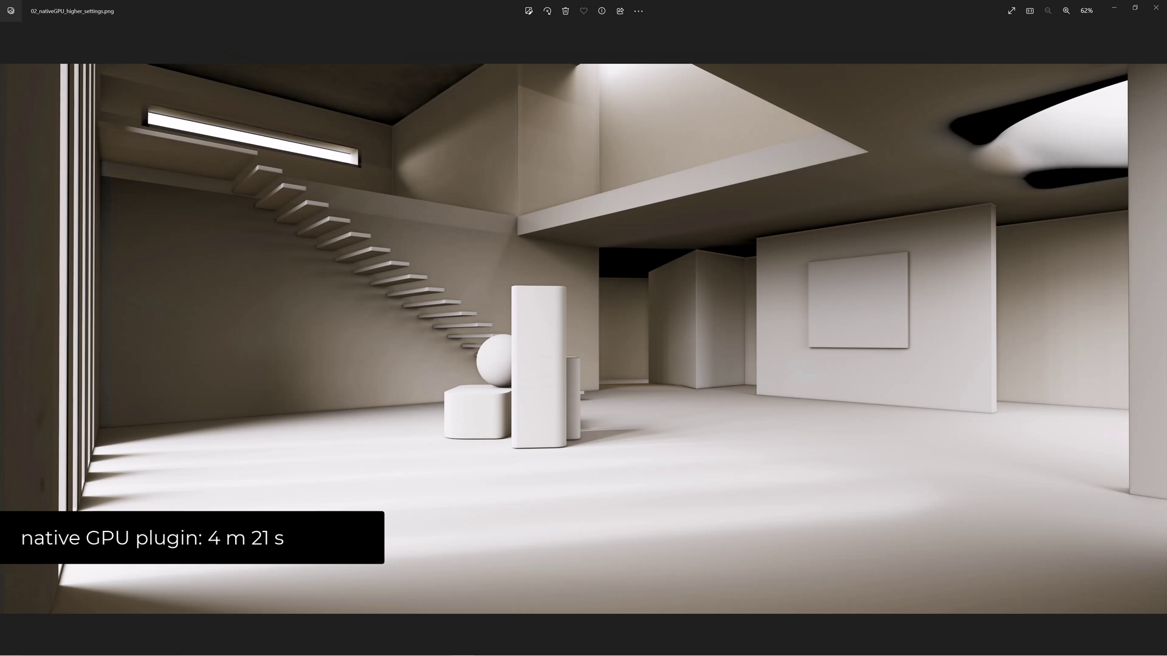
# - Flip between the native GPU render and the Luoshuang plugin render to compare them
pyautogui.press('Right')
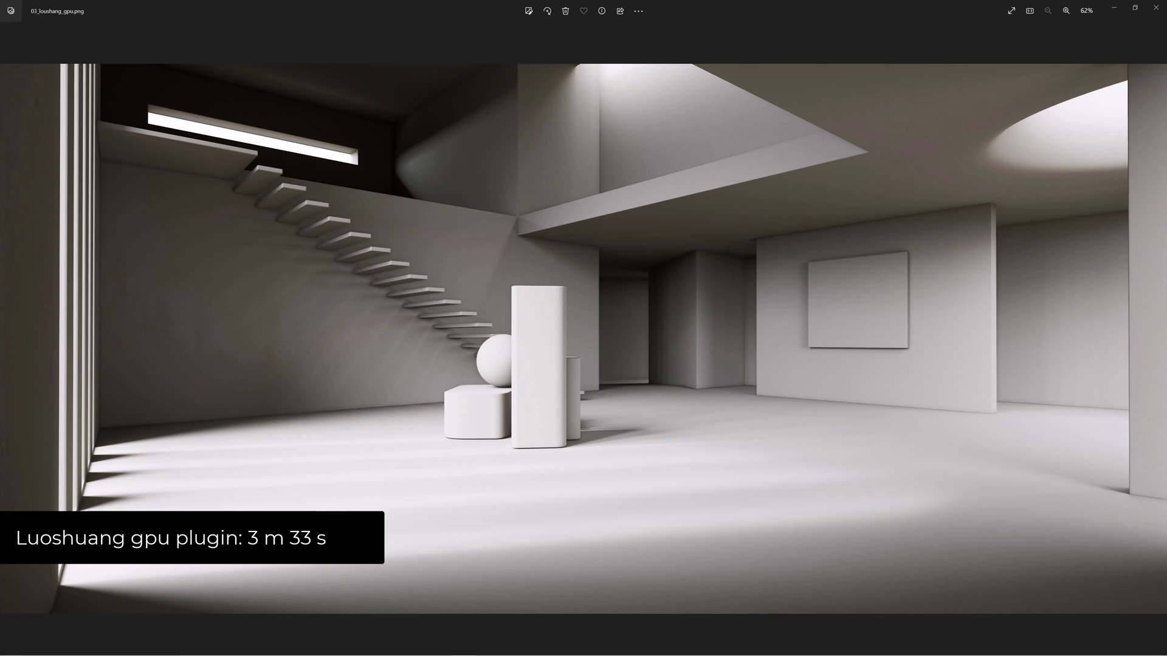
pyautogui.press('Left')
pyautogui.press('Right')
pyautogui.press('Left')
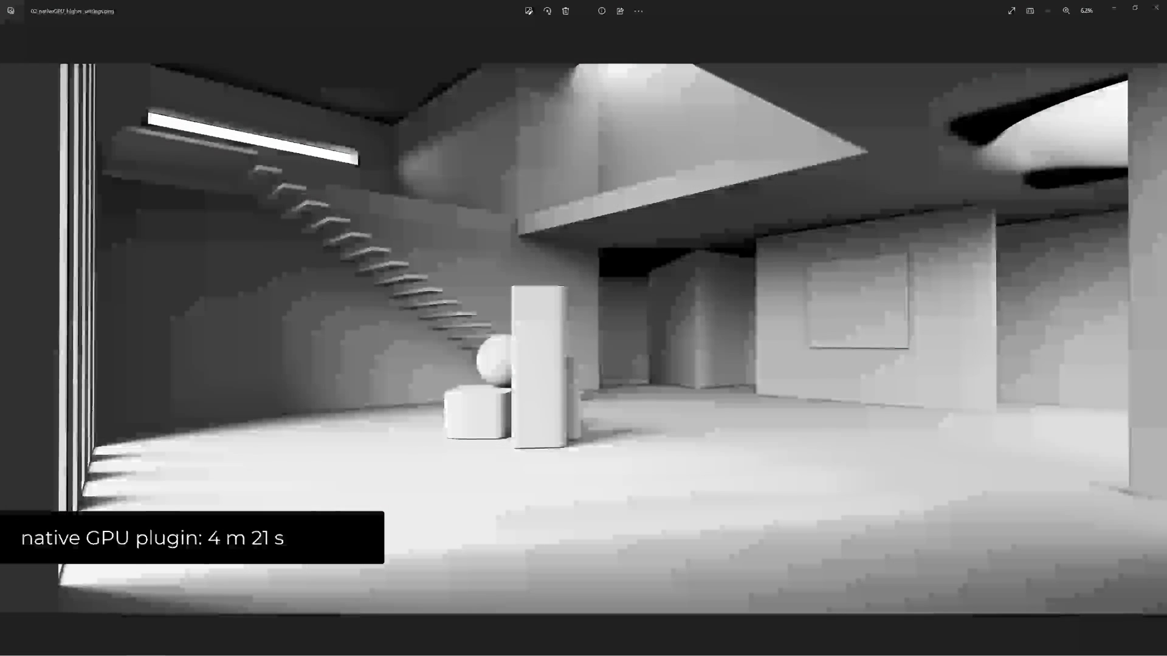
pyautogui.press('Right')
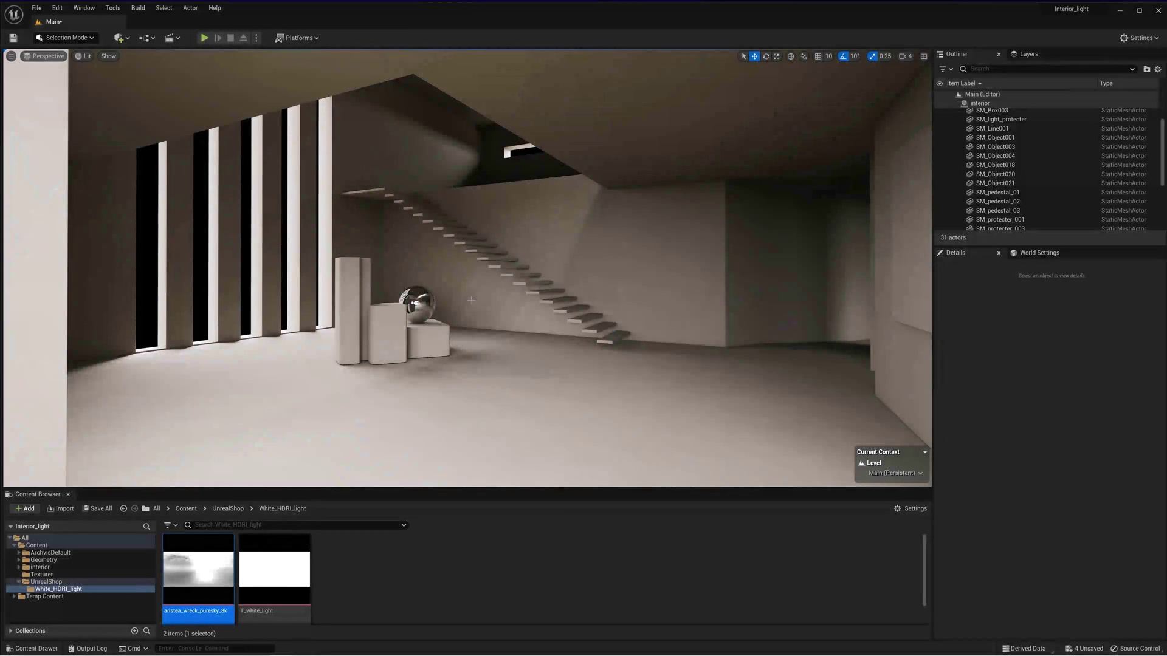
pyautogui.moveTo(471, 301); pyautogui.dragTo(401, 359, button='right')
pyautogui.press('w')
pyautogui.press('s')
pyautogui.press('s')
pyautogui.press('w')
pyautogui.moveTo(437, 316); pyautogui.dragTo(444, 319, button='right')
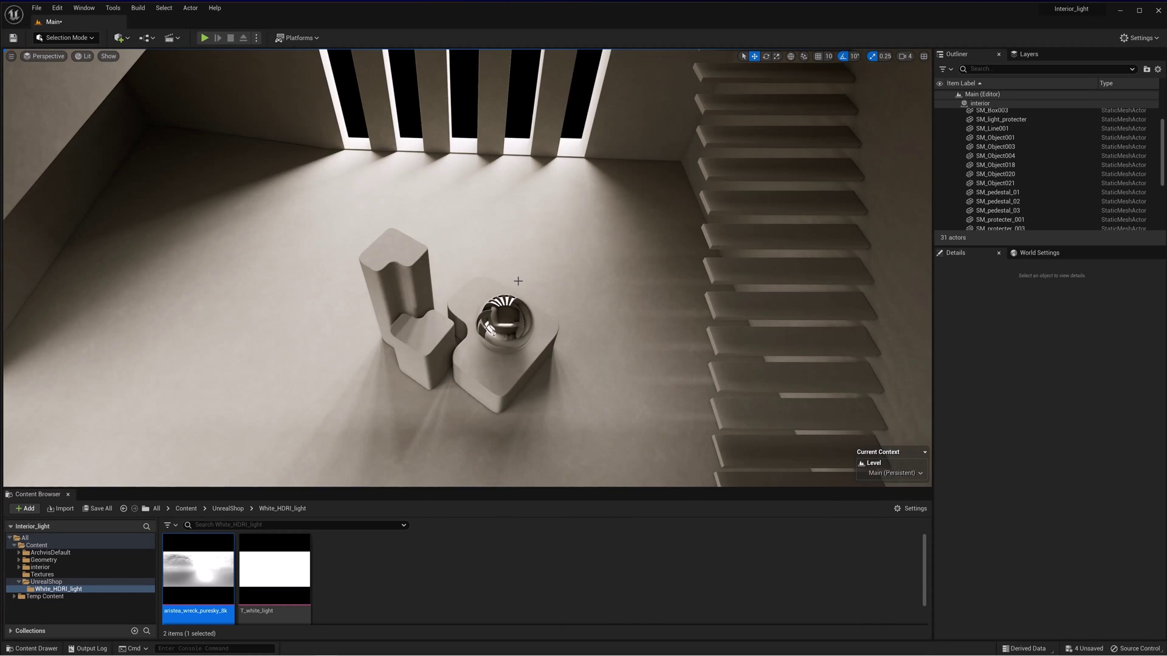
pyautogui.moveTo(519, 281)
pyautogui.mouseDown(button='right')
pyautogui.moveTo(501, 261)
pyautogui.moveTo(389, 253)
pyautogui.moveTo(523, 261)
pyautogui.moveTo(437, 283)
pyautogui.moveTo(516, 284)
pyautogui.mouseUp(button='right')
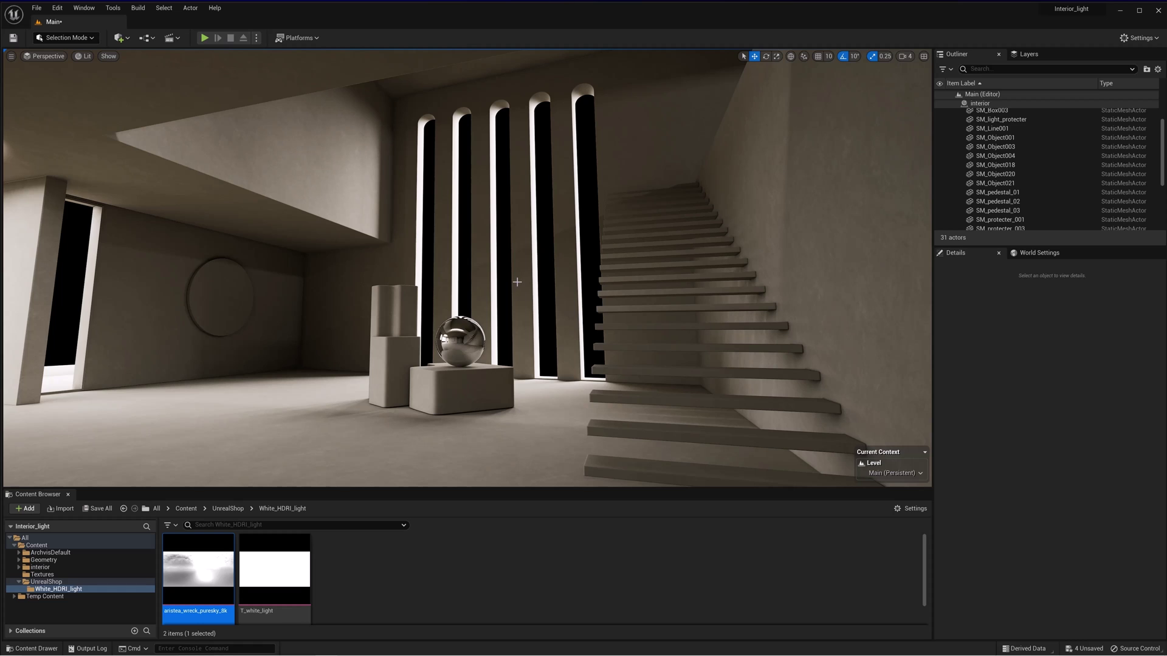
pyautogui.moveTo(517, 282)
pyautogui.mouseDown(button='right')
pyautogui.moveTo(508, 280)
pyautogui.moveTo(523, 283)
pyautogui.mouseUp(button='right')
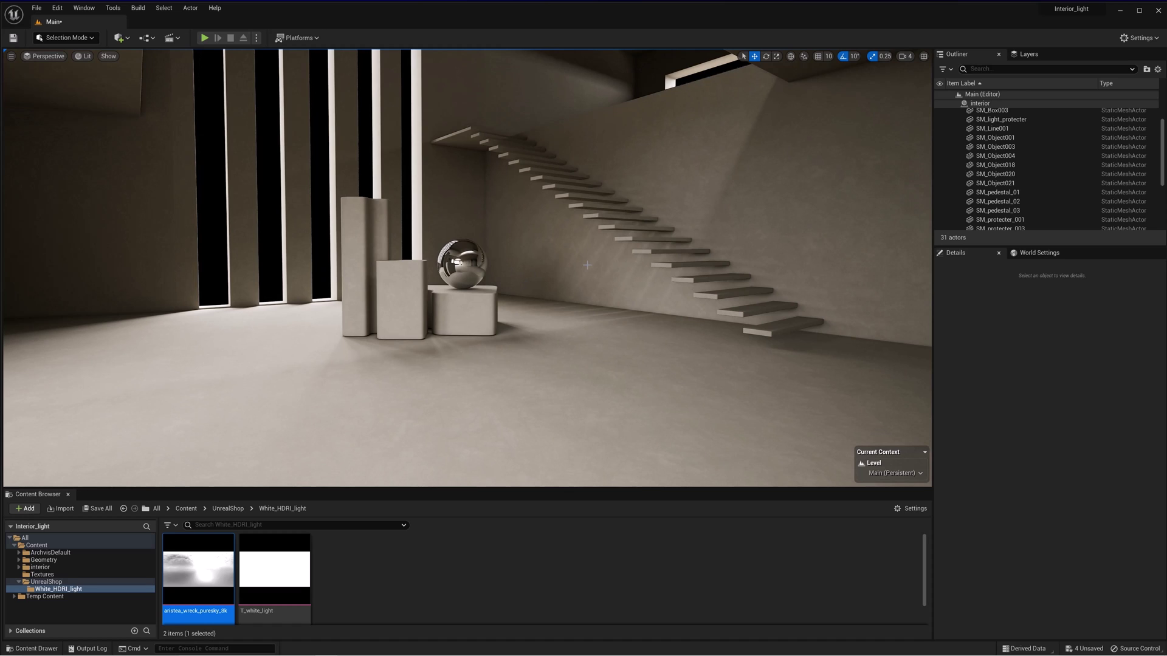
pyautogui.press('2')
pyautogui.press('1')
pyautogui.press('3')
pyautogui.press('4')
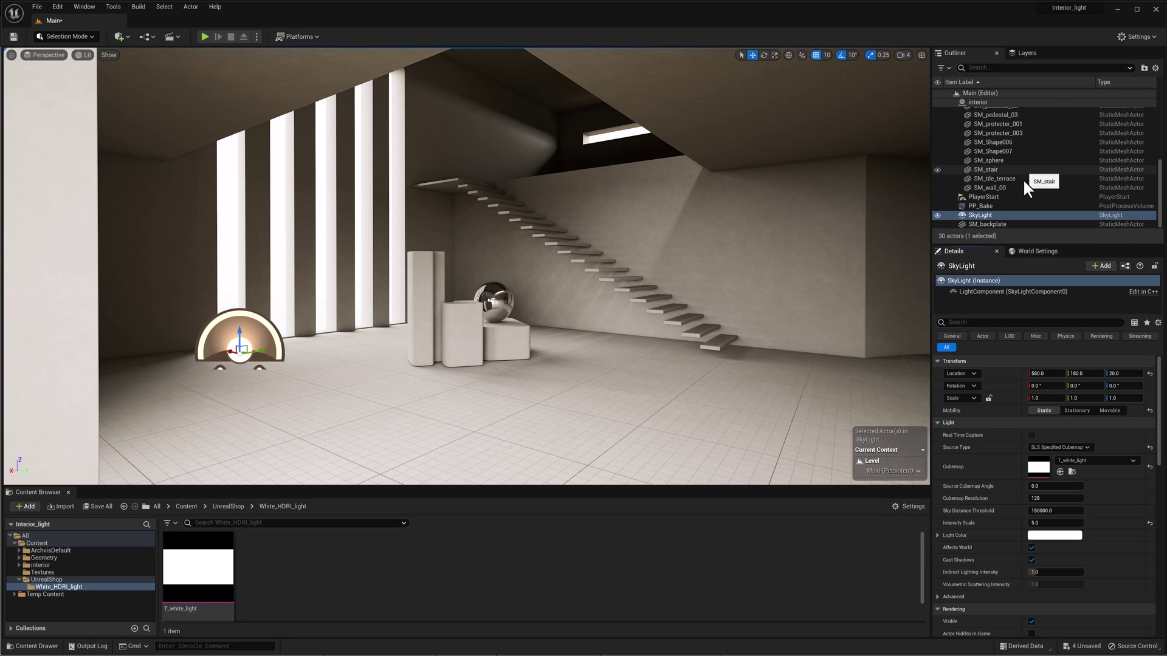
pyautogui.click(985, 216)
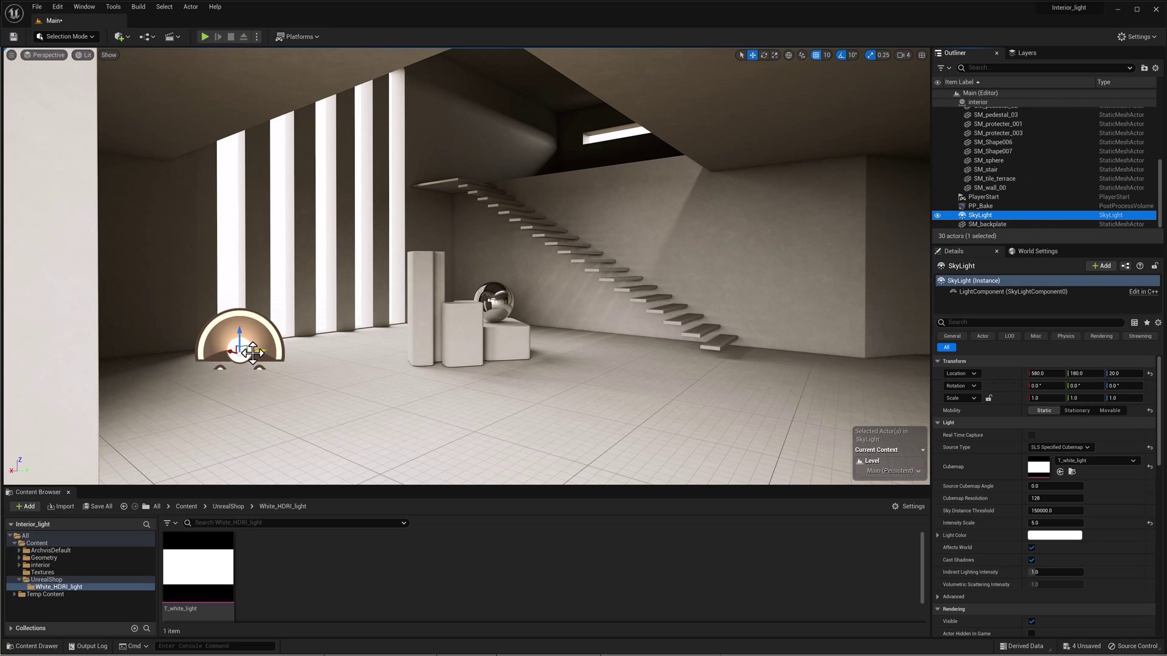
pyautogui.click(122, 35)
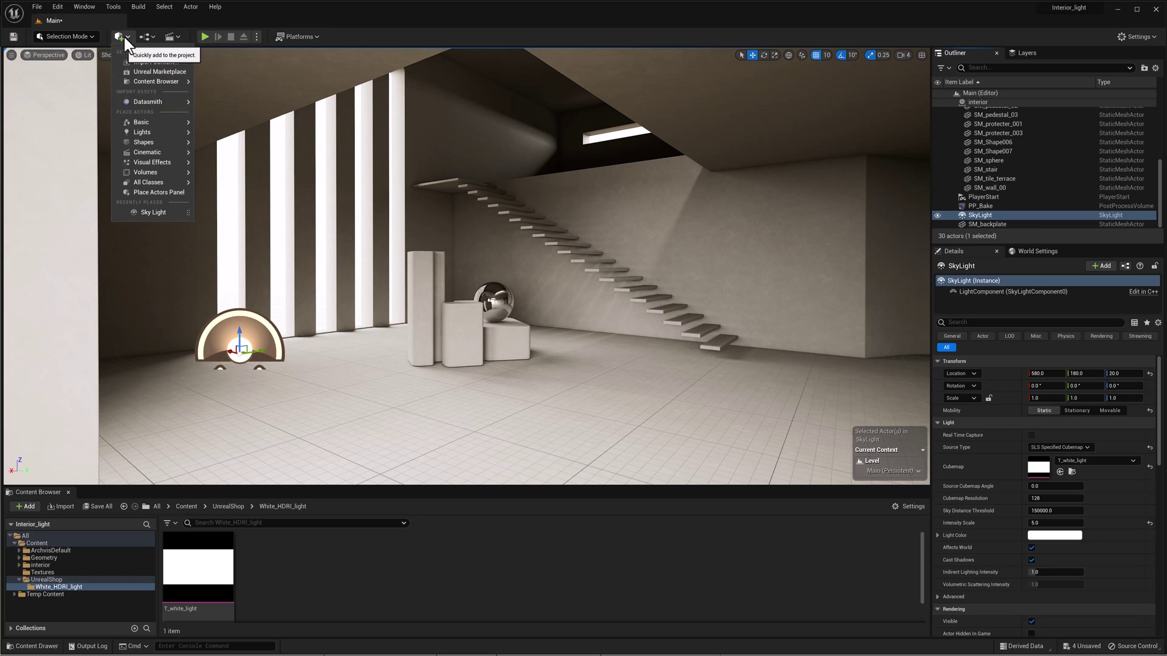
pyautogui.moveTo(152, 130)
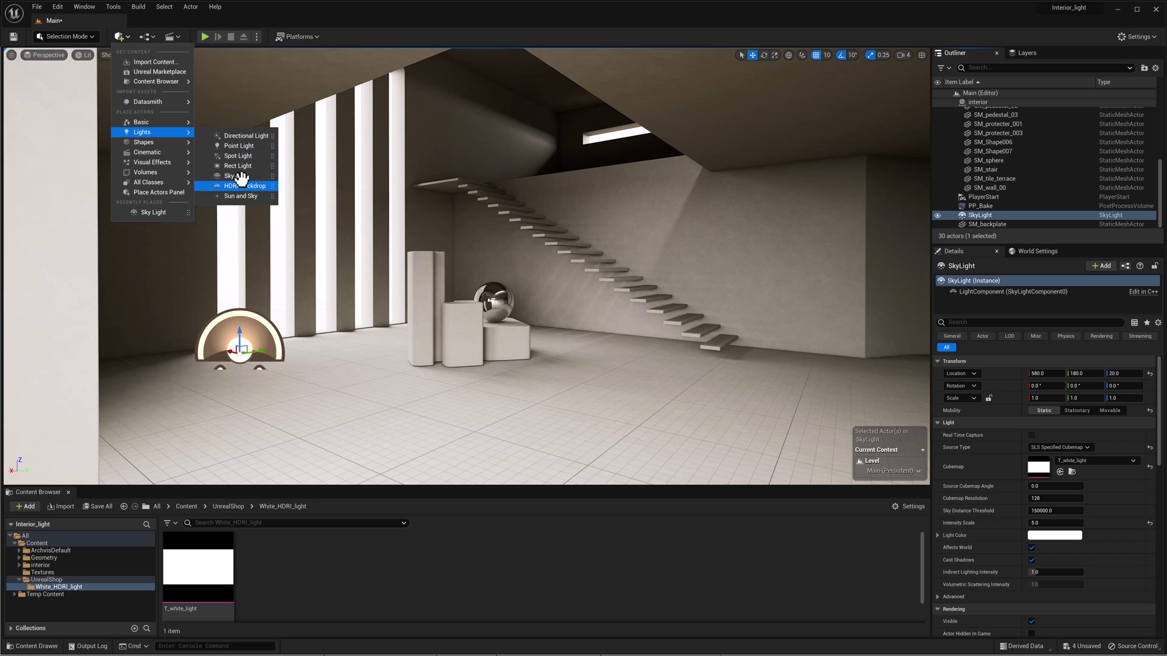
pyautogui.moveTo(241, 177); pyautogui.dragTo(383, 355)
pyautogui.press('Delete')
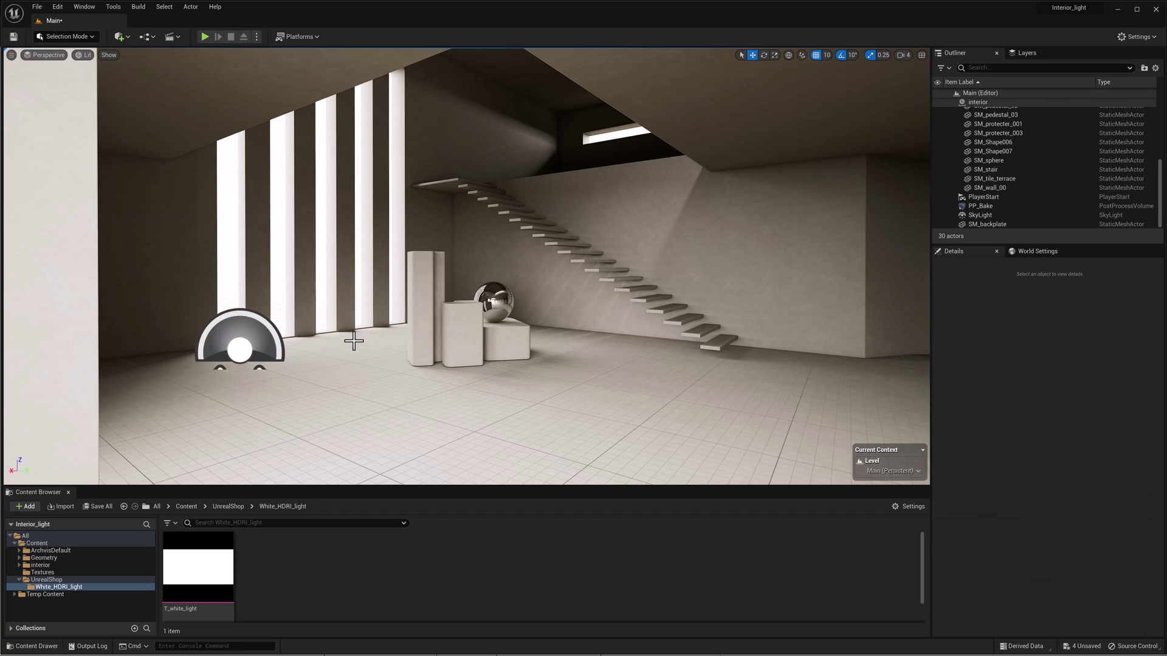
pyautogui.click(254, 339)
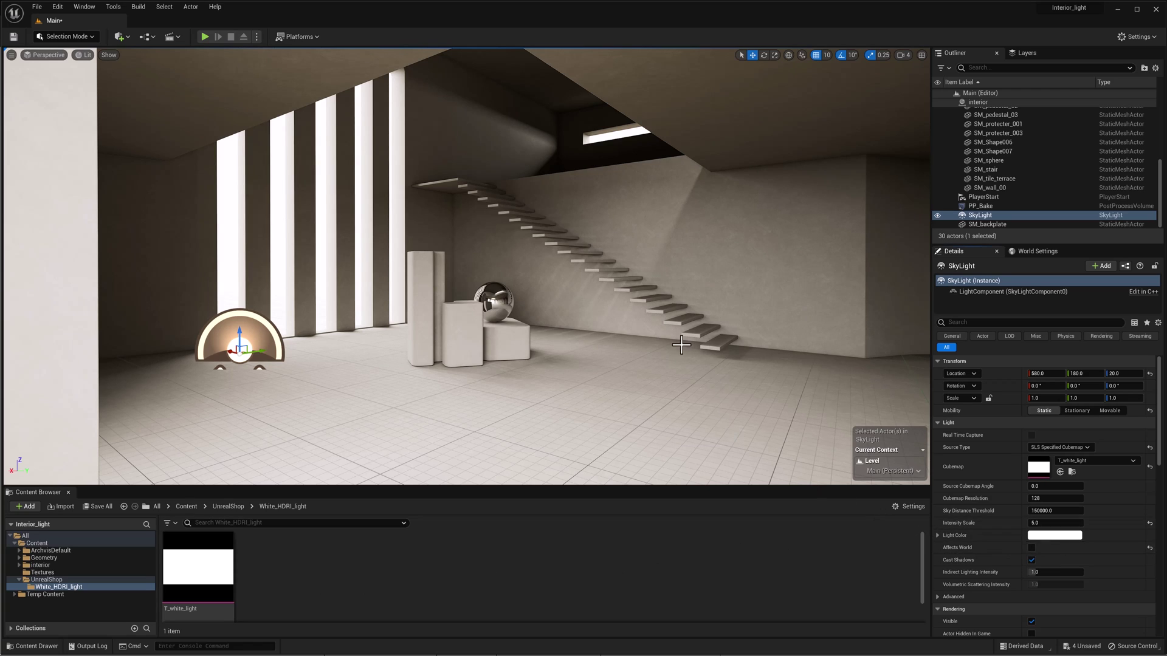
# - Rebake the gallery with Build > Build Lighting Only
pyautogui.click(130, 7)
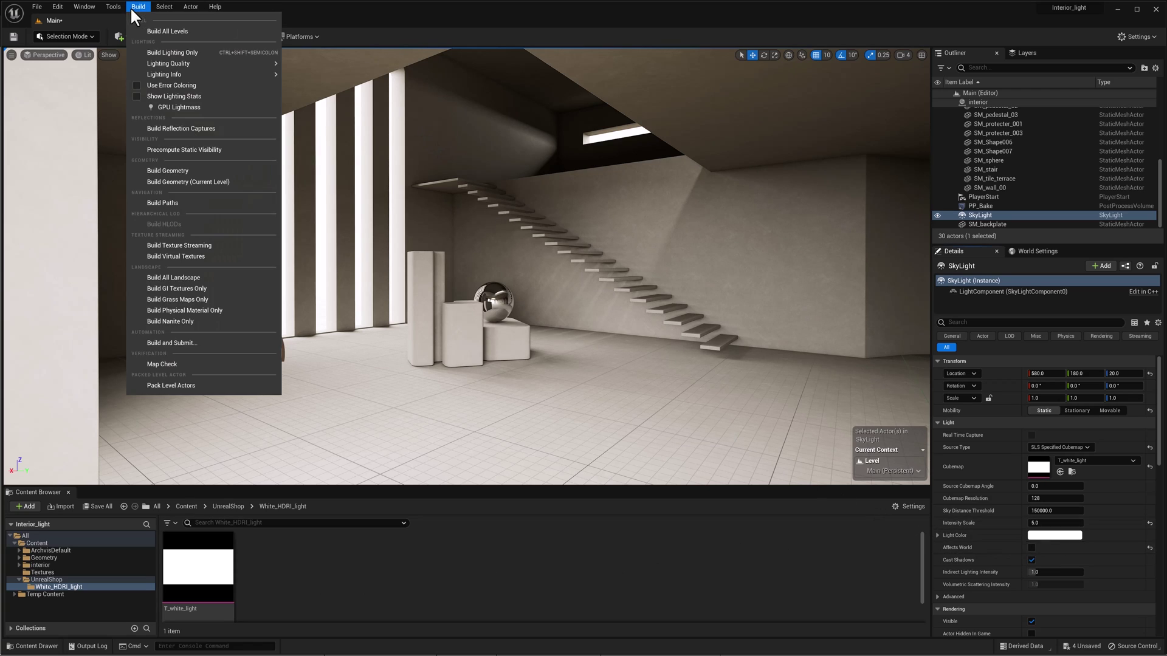
pyautogui.click(167, 52)
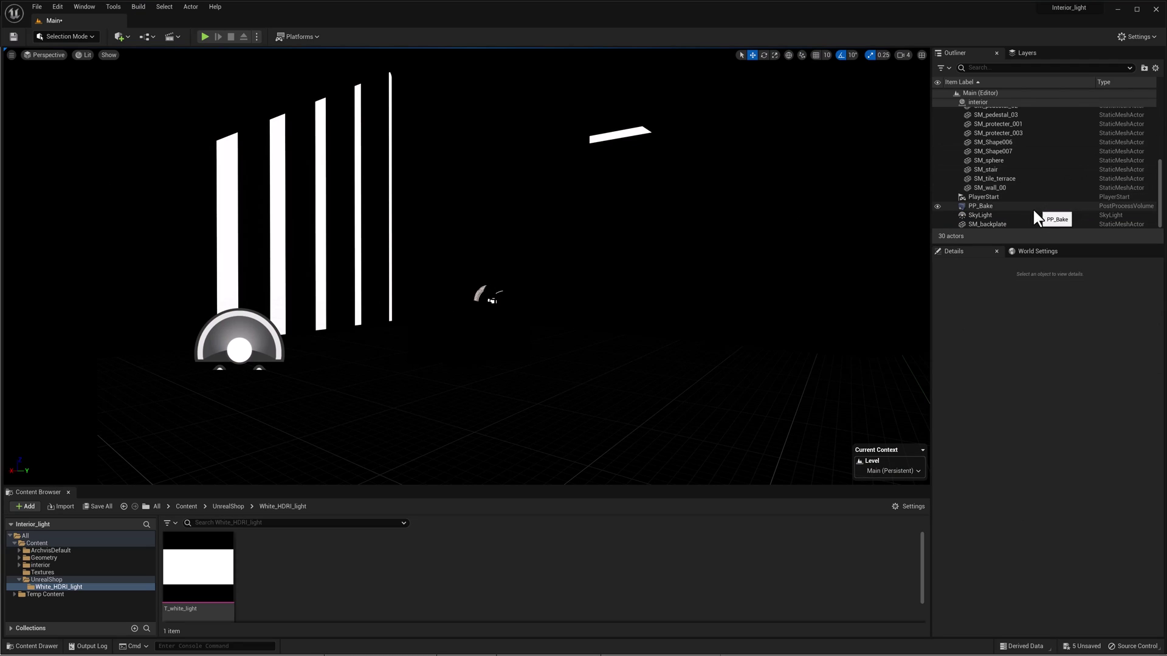
# - Enable Affects World on the SkyLight and rebake with Build Lighting Only
pyautogui.click(1010, 217)
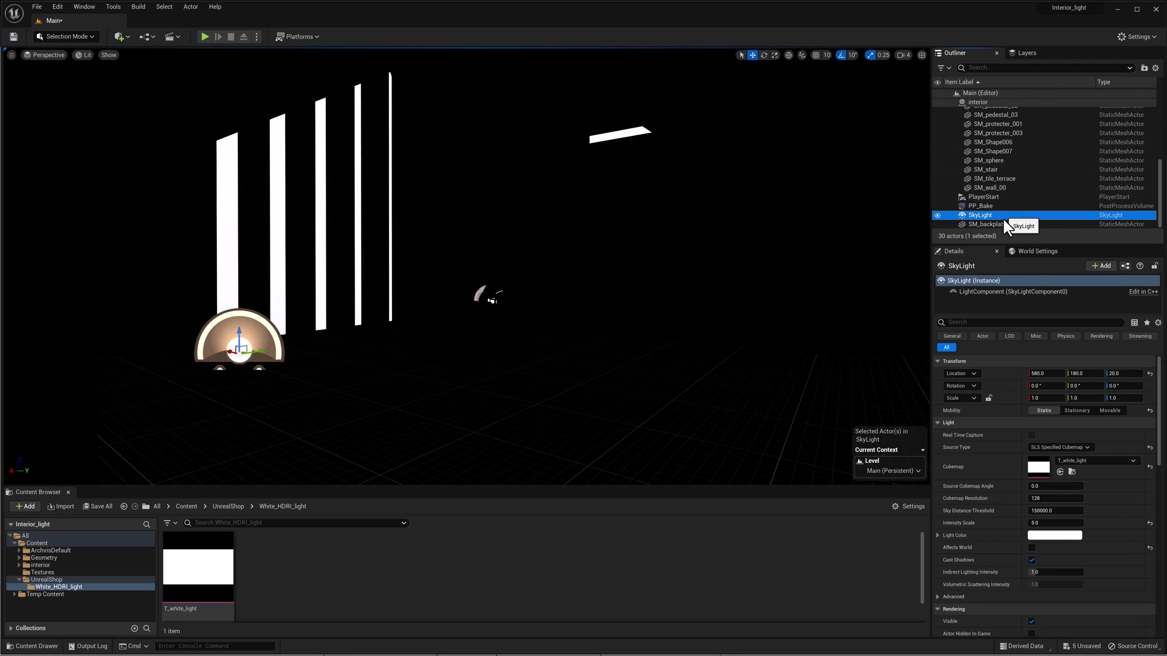
pyautogui.click(1032, 549)
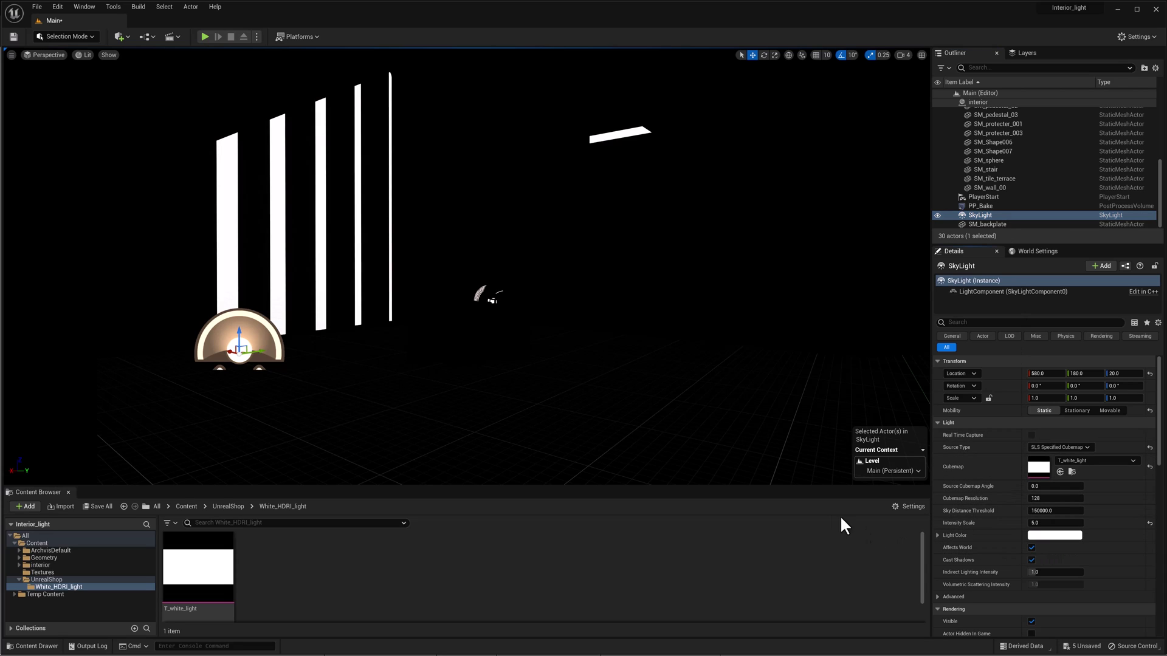
pyautogui.click(133, 7)
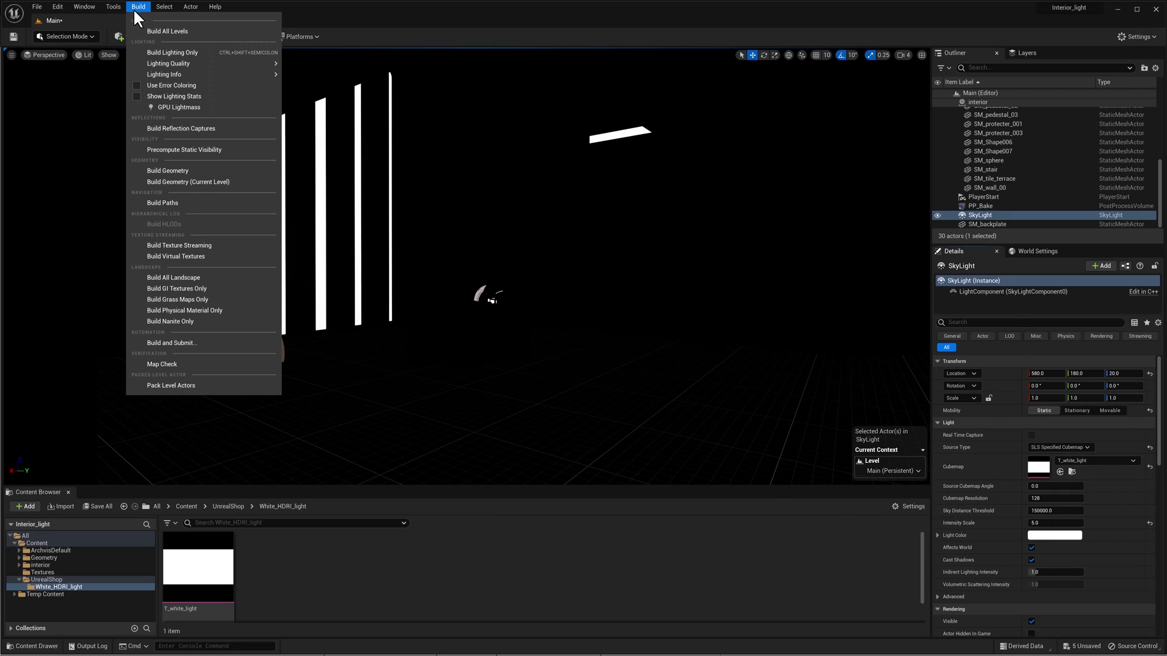
pyautogui.click(160, 52)
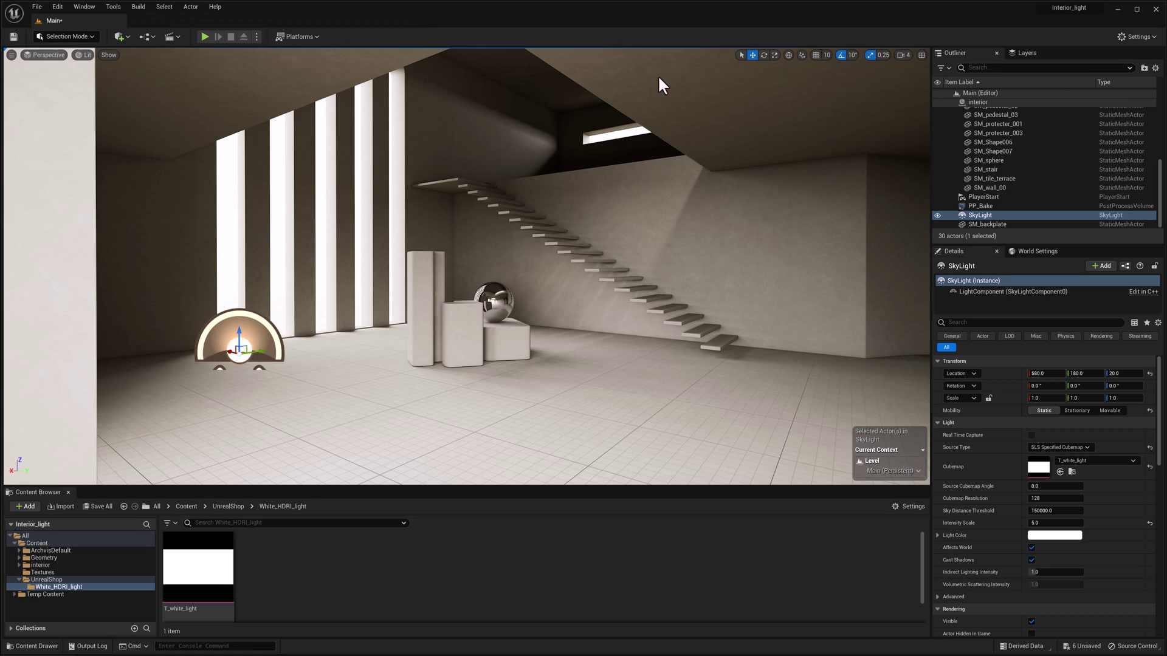
# - Switch the viewport to Lighting Only and enter game view to hide icons and grid
pyautogui.click(87, 54)
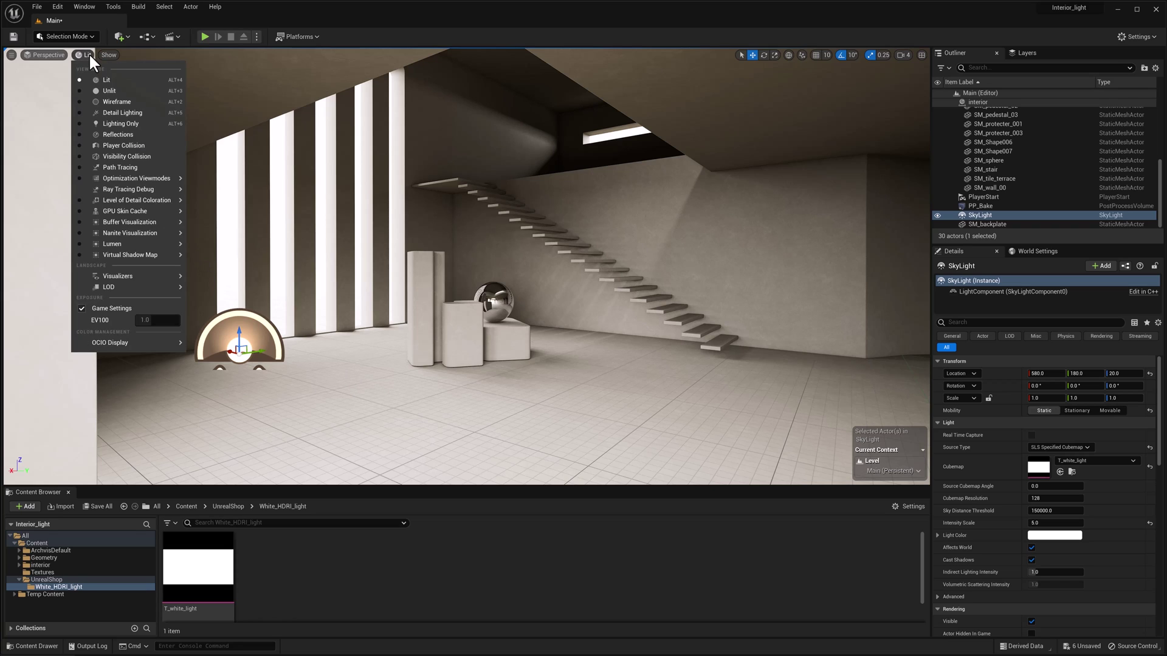
pyautogui.click(115, 124)
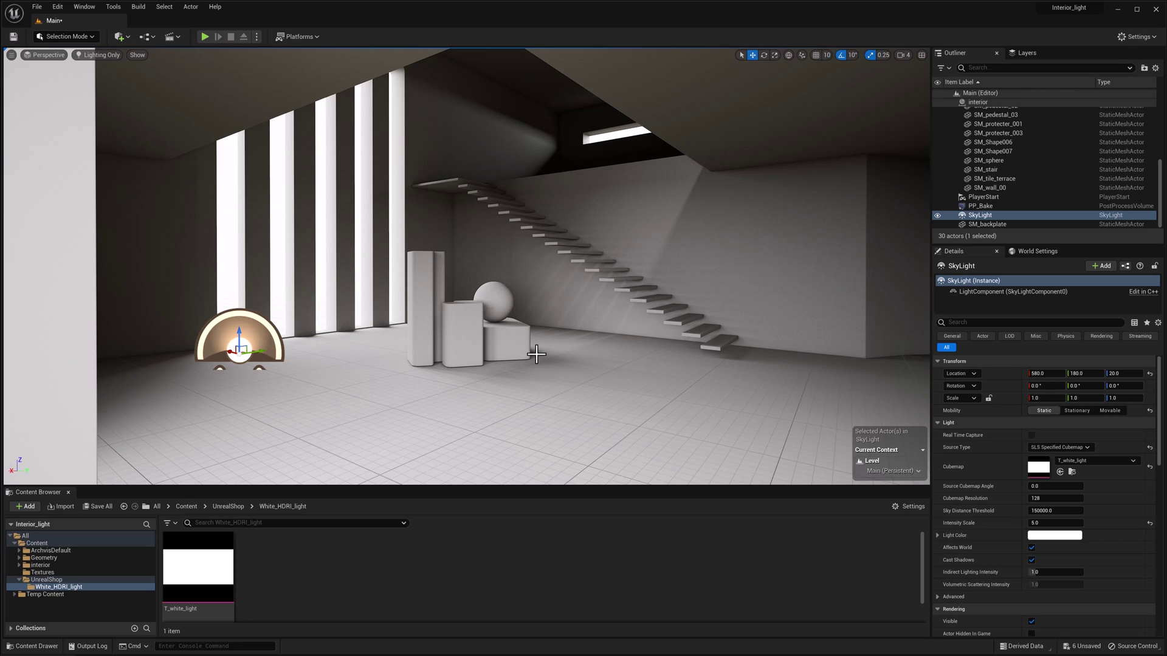
pyautogui.press('g')
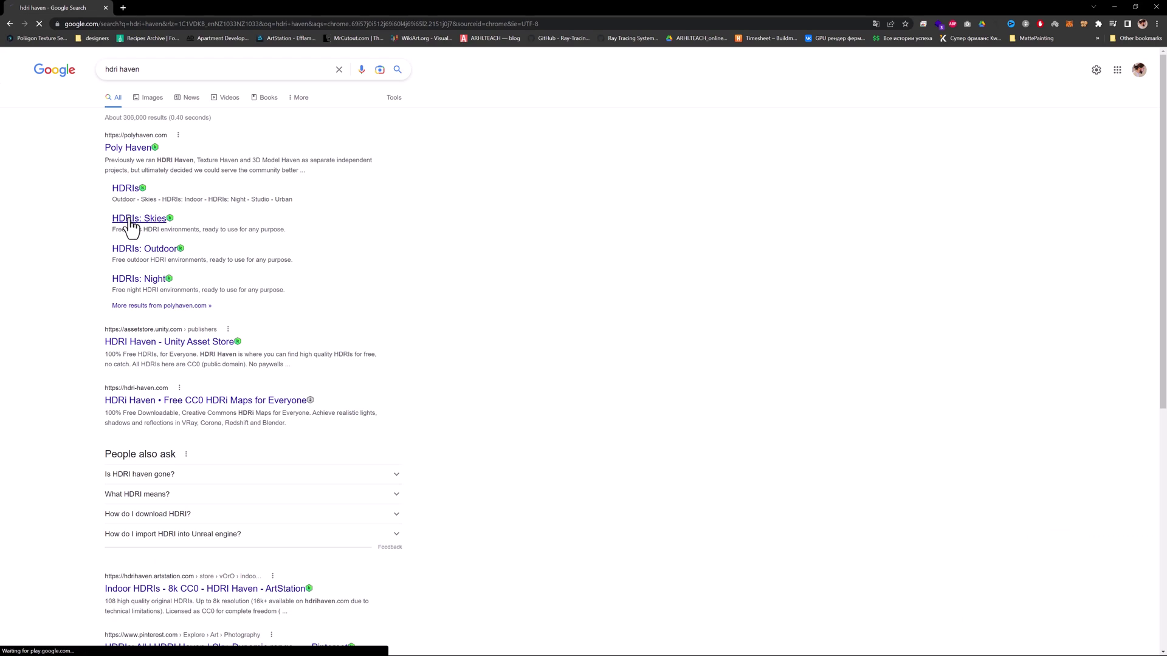
# - From Poly Haven's Skies collection, download Aristea Wreck (Pure Sky) as an 8K HDR file
pyautogui.click(127, 226)
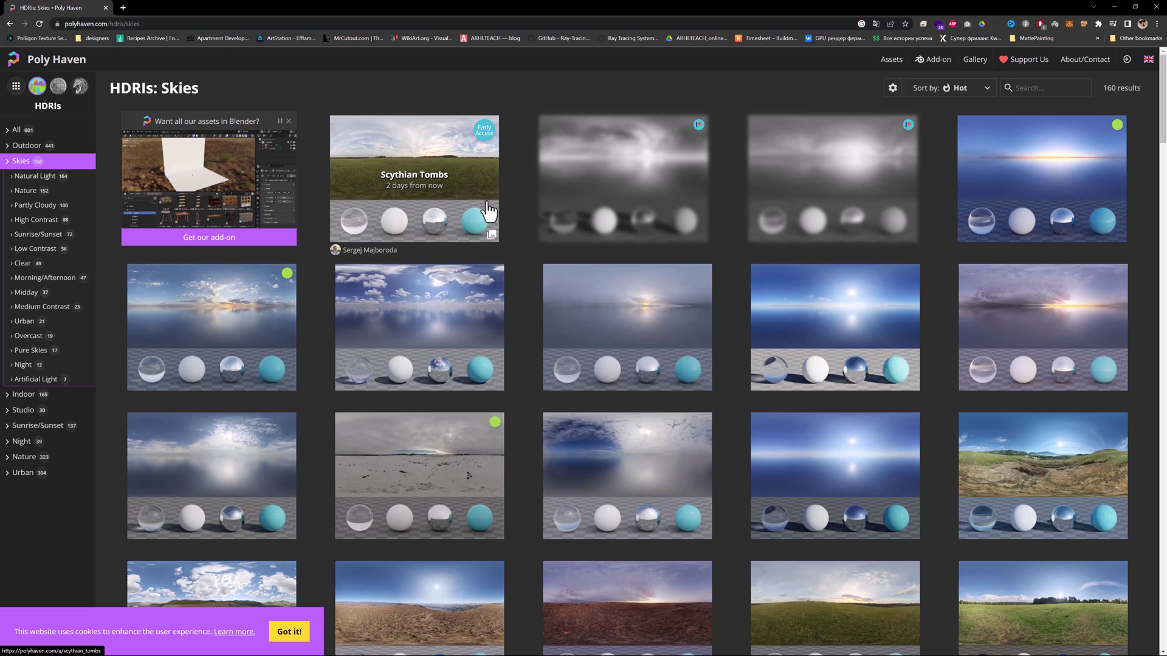
pyautogui.click(660, 458)
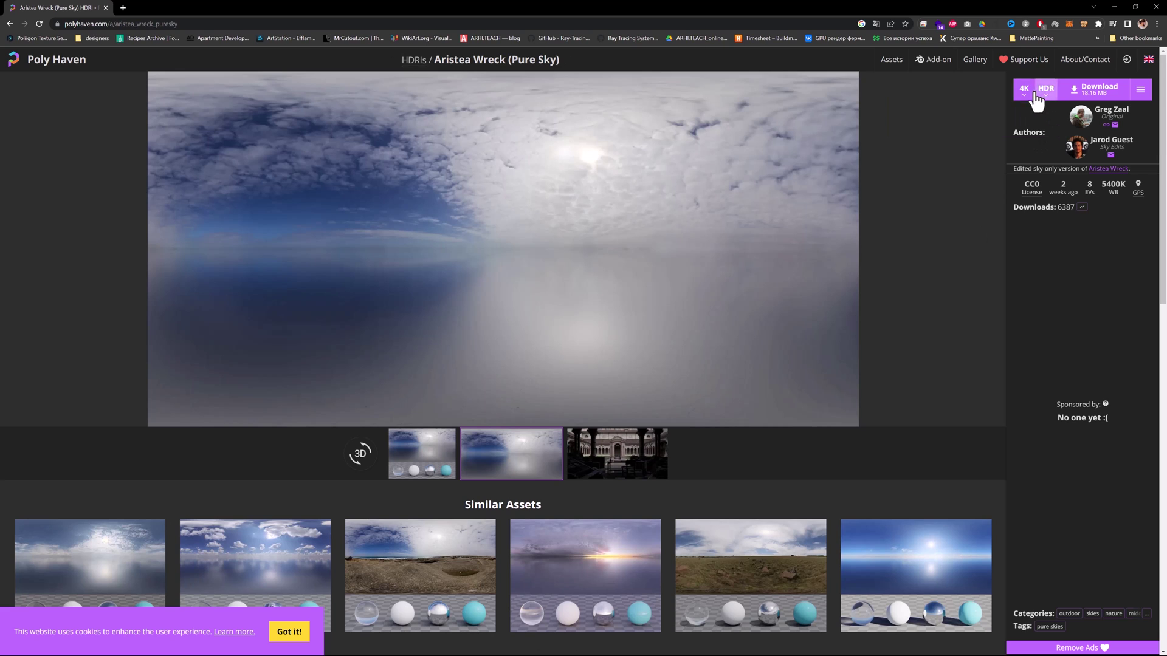
pyautogui.click(1031, 97)
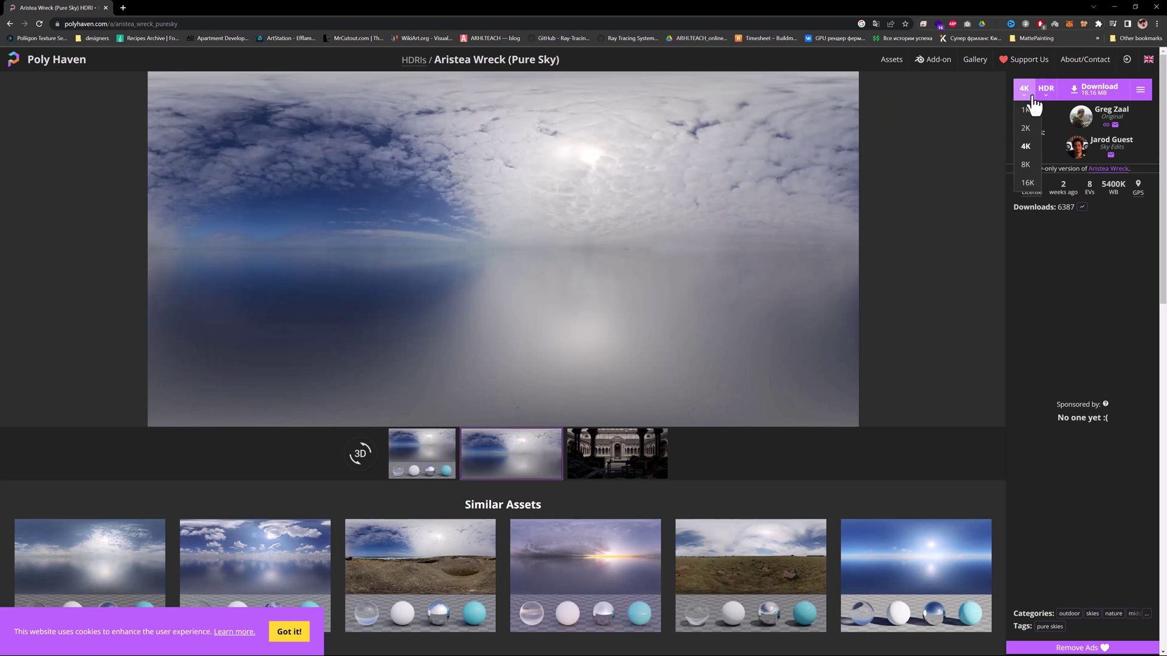
pyautogui.click(1025, 164)
pyautogui.click(1097, 89)
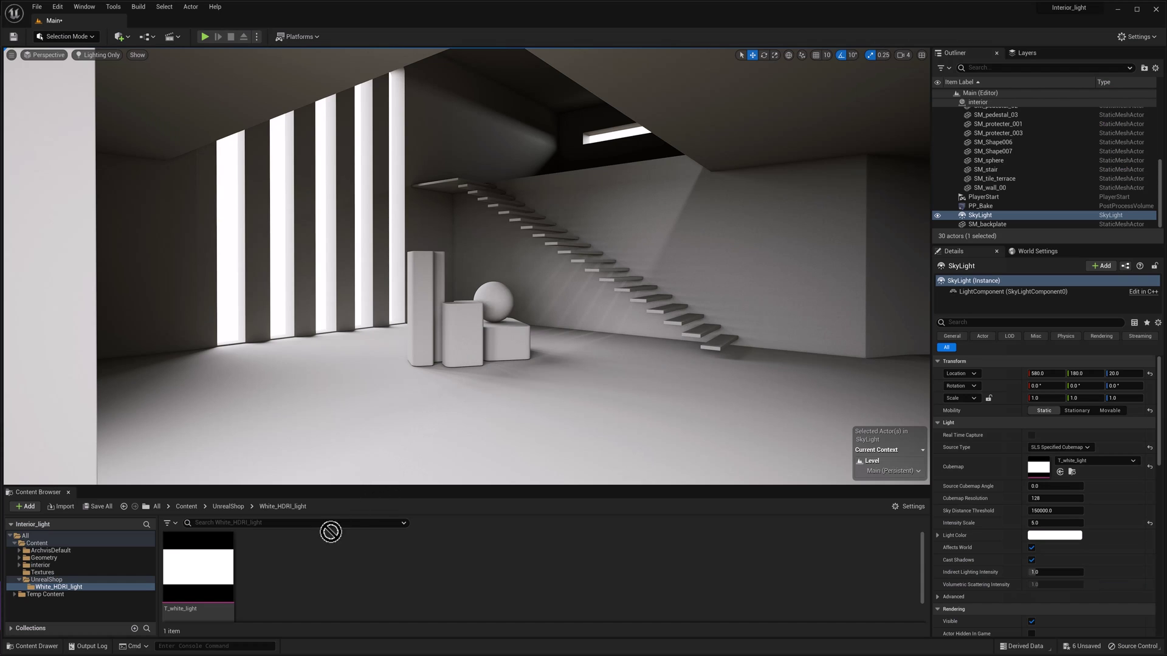
# - Import aristea_wreck_puresky_8k into the Content Browser and save it with Mip Gen Settings NoMipmaps
pyautogui.moveTo(292, 576); pyautogui.dragTo(292, 576)
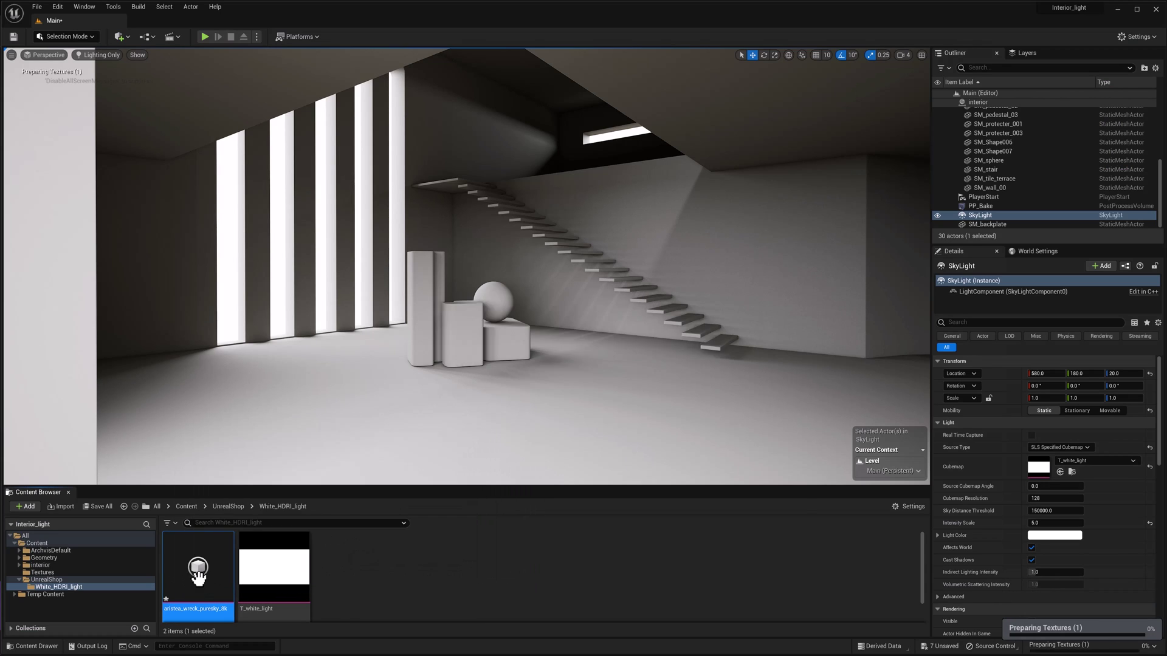
pyautogui.doubleClick(225, 579)
pyautogui.click(885, 275)
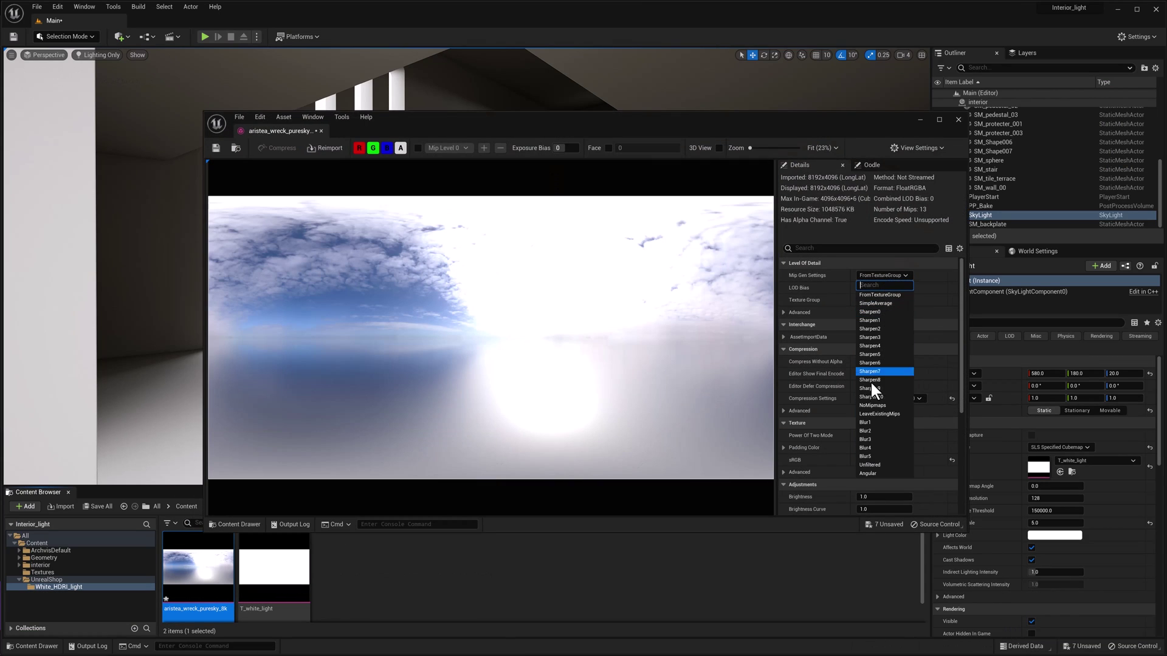
pyautogui.click(873, 406)
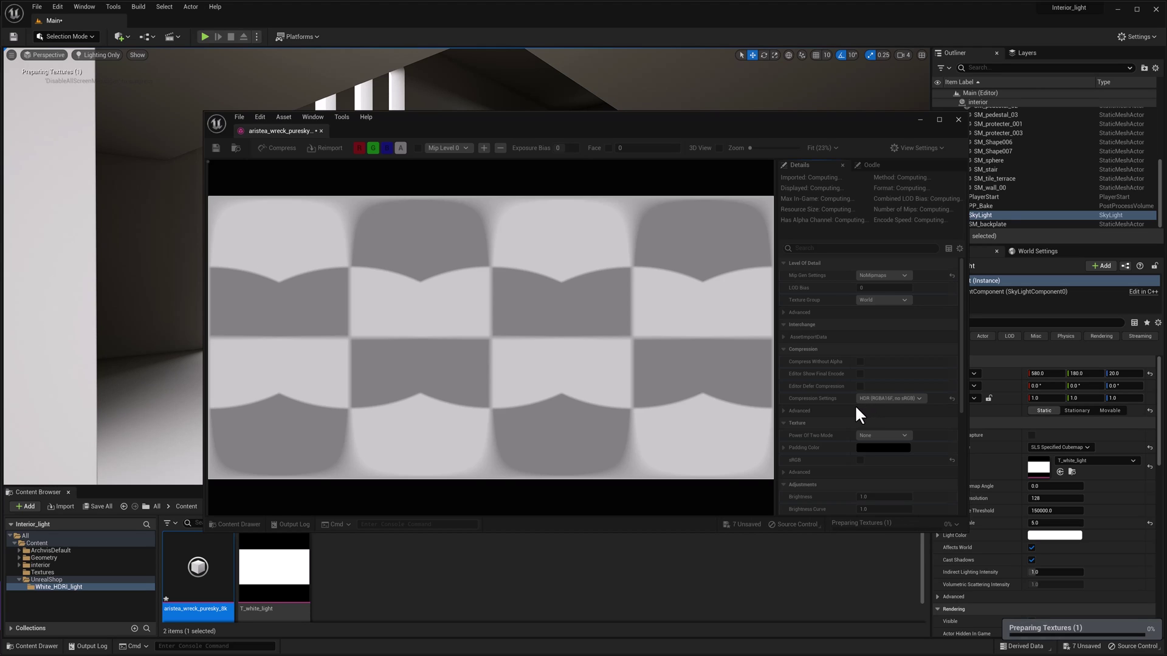
pyautogui.click(215, 149)
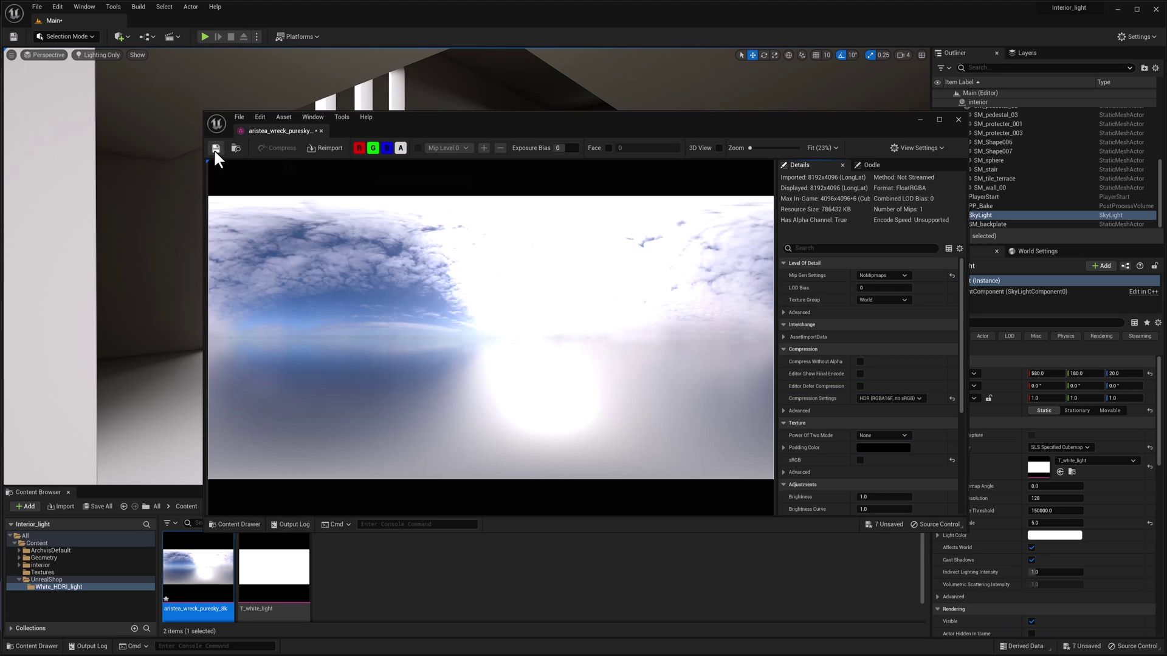
# - Assign aristea_wreck_puresky_8k as the SkyLight's Cubemap and run Build Lighting Only
pyautogui.click(958, 120)
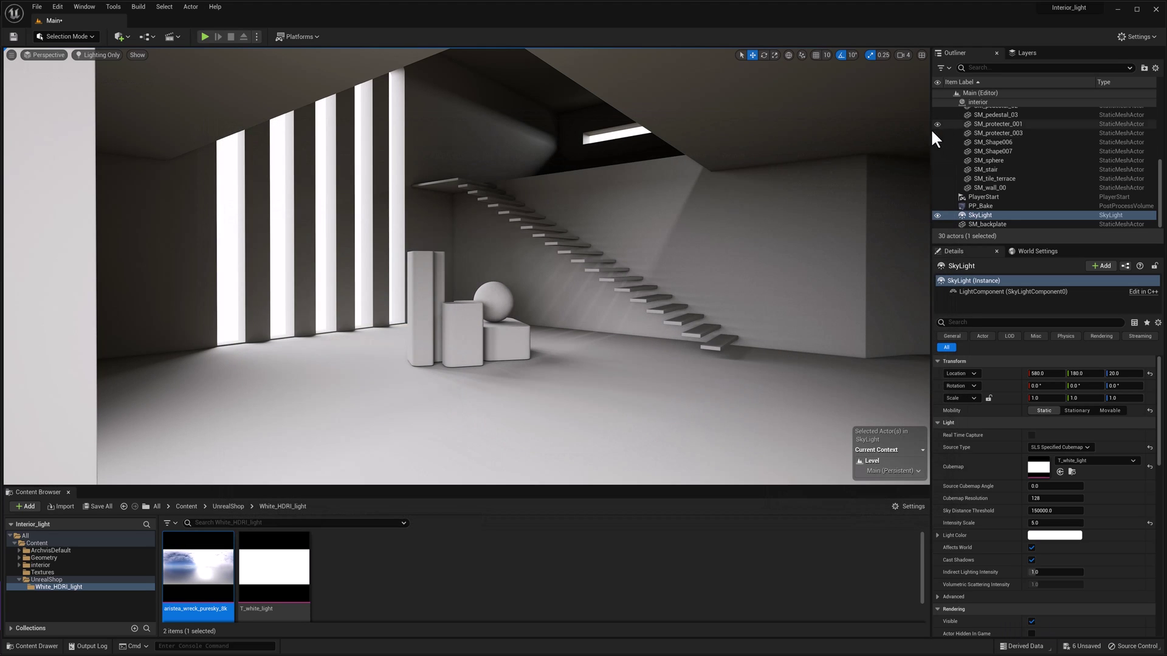
pyautogui.moveTo(213, 571); pyautogui.dragTo(1038, 466)
pyautogui.click(138, 6)
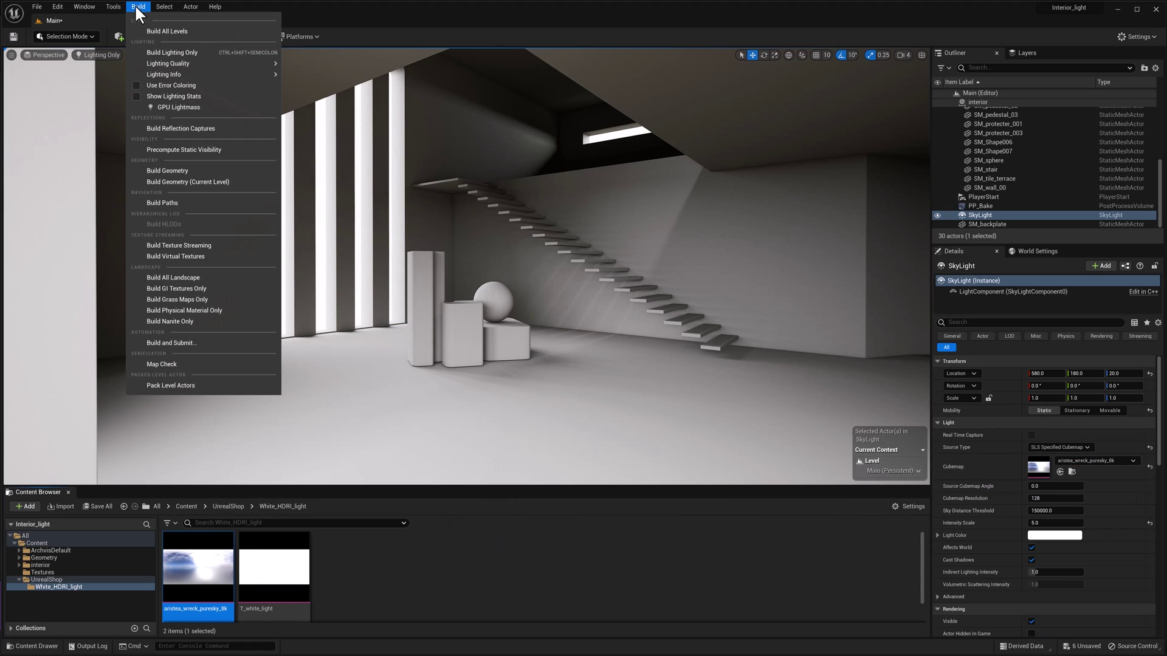
pyautogui.click(180, 51)
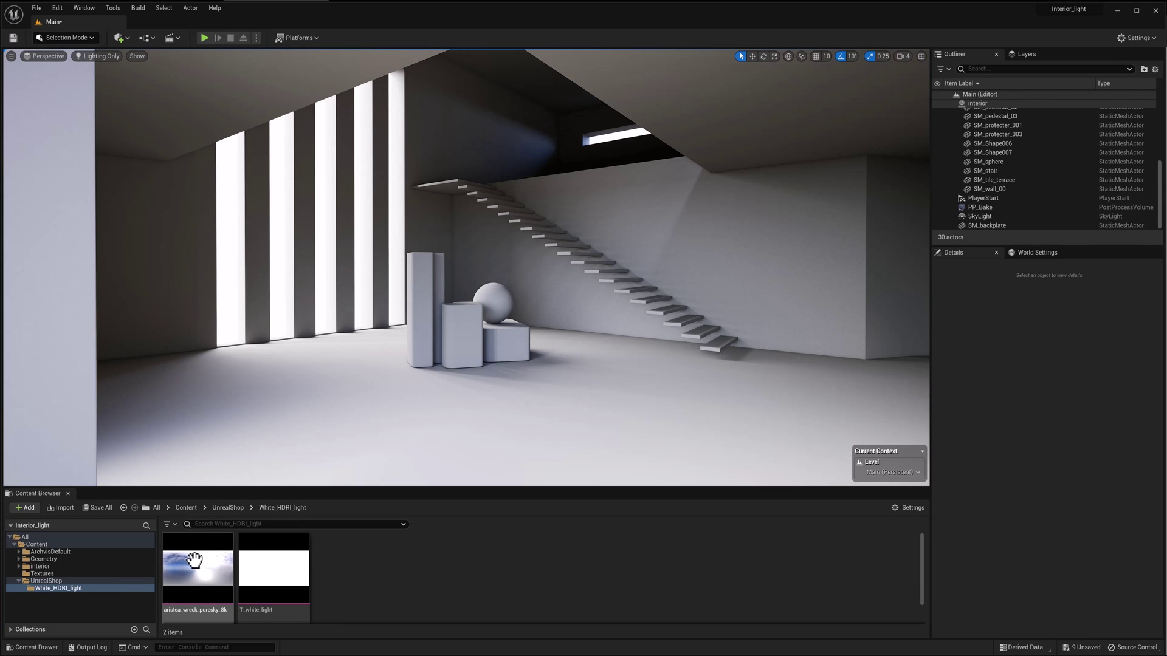
# - Set the sky HDRI texture's Saturation to 0.0, save it, and start a lighting rebuild
pyautogui.doubleClick(194, 560)
pyautogui.scroll(-3, 888, 367)
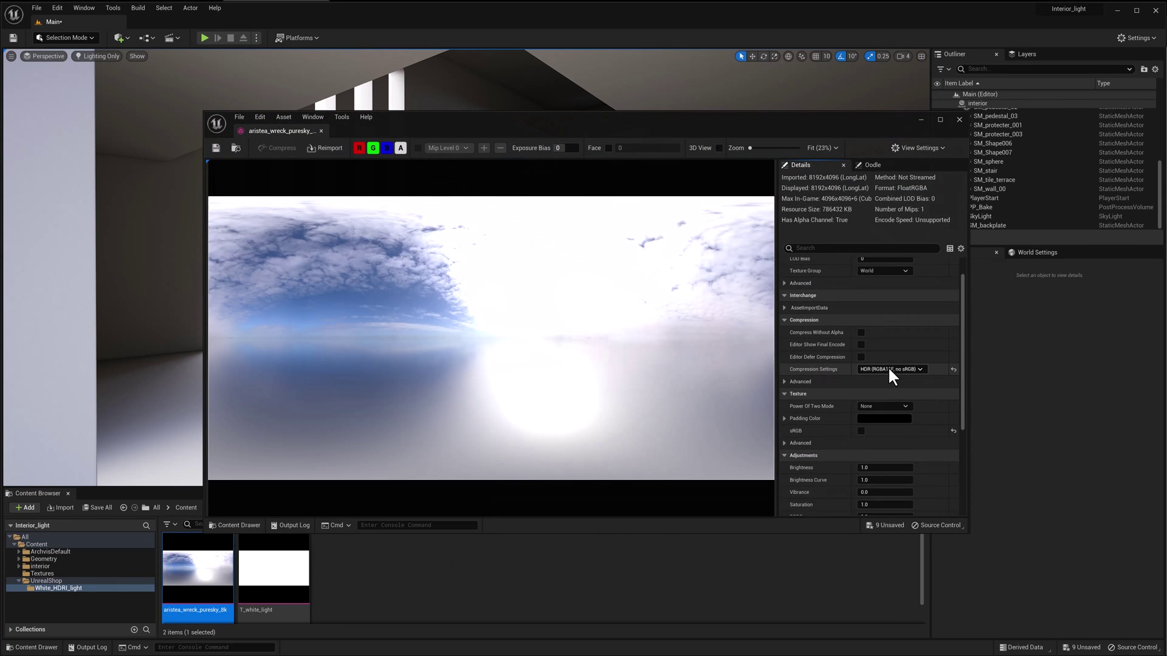
pyautogui.scroll(-1, 889, 374)
pyautogui.click(886, 433)
pyautogui.write('0')
pyautogui.press('Return')
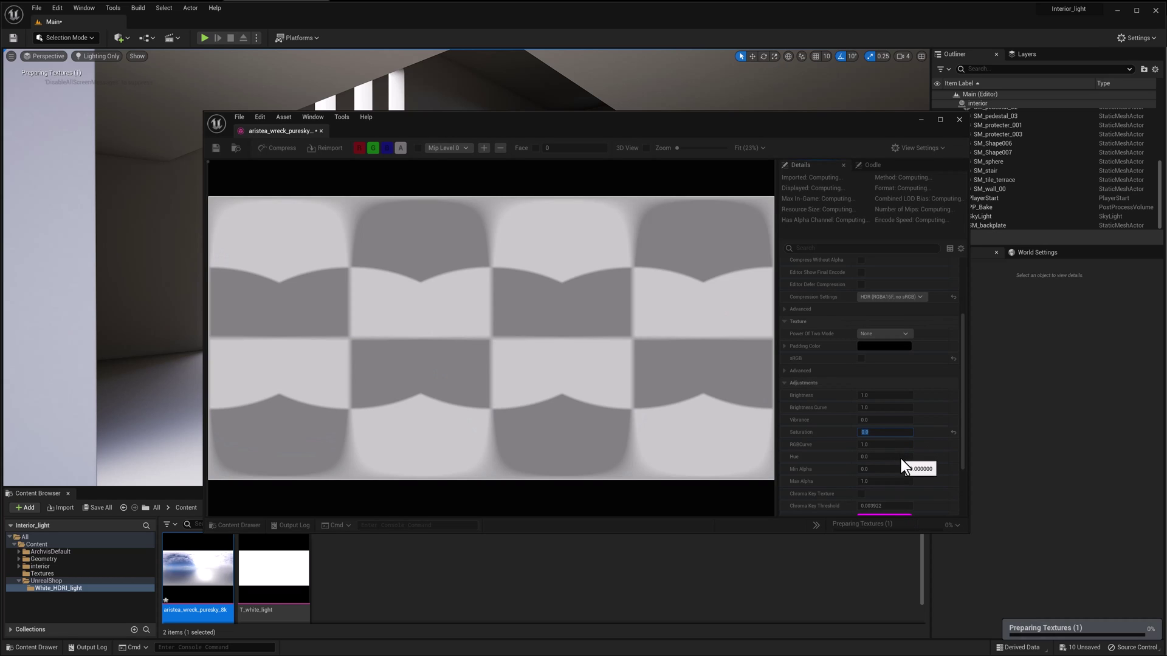
pyautogui.click(216, 148)
pyautogui.click(959, 119)
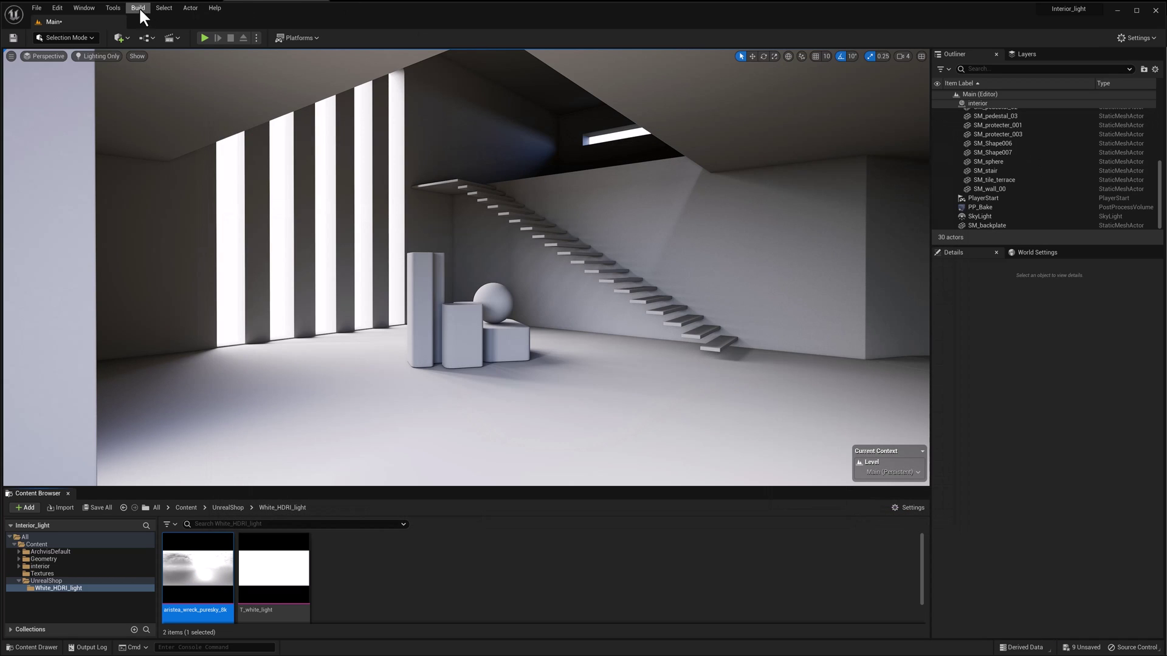
pyautogui.click(138, 8)
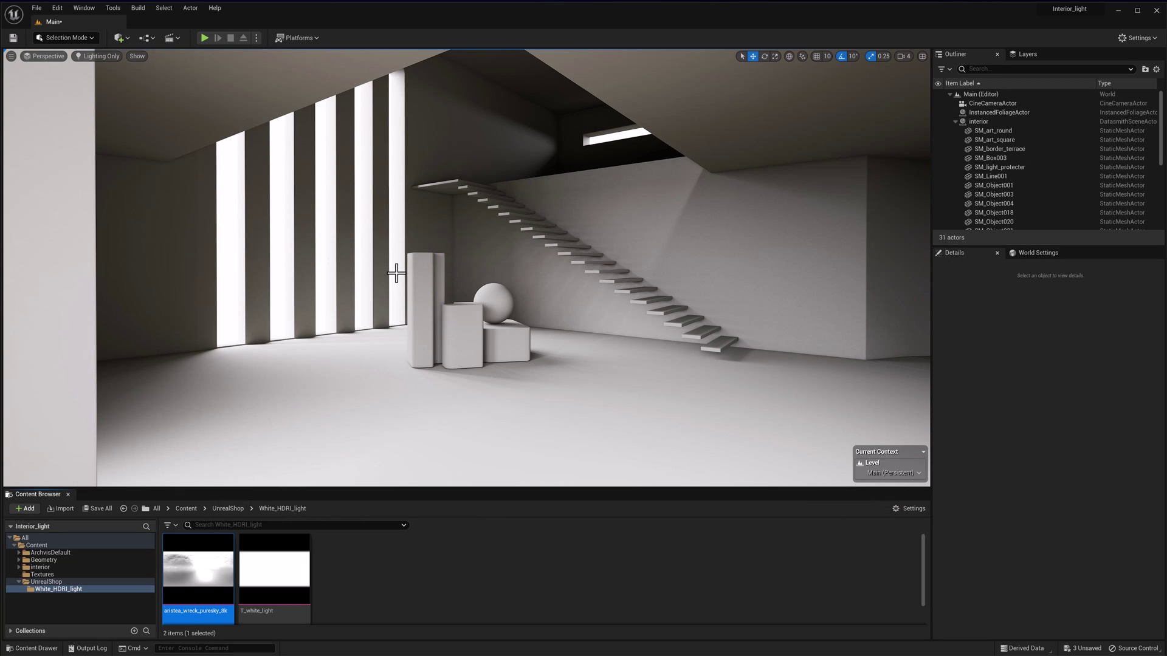
# - Switch the viewport from Lighting Only to Lit and fly the camera over to the reflective sphere
pyautogui.click(104, 55)
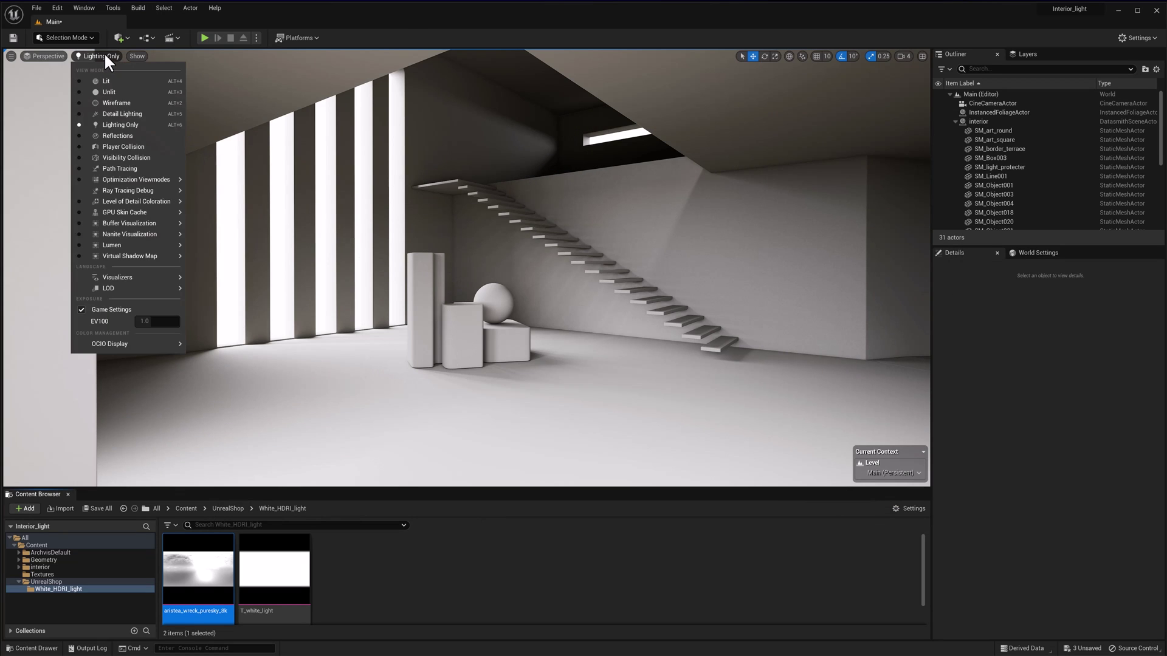
pyautogui.click(110, 77)
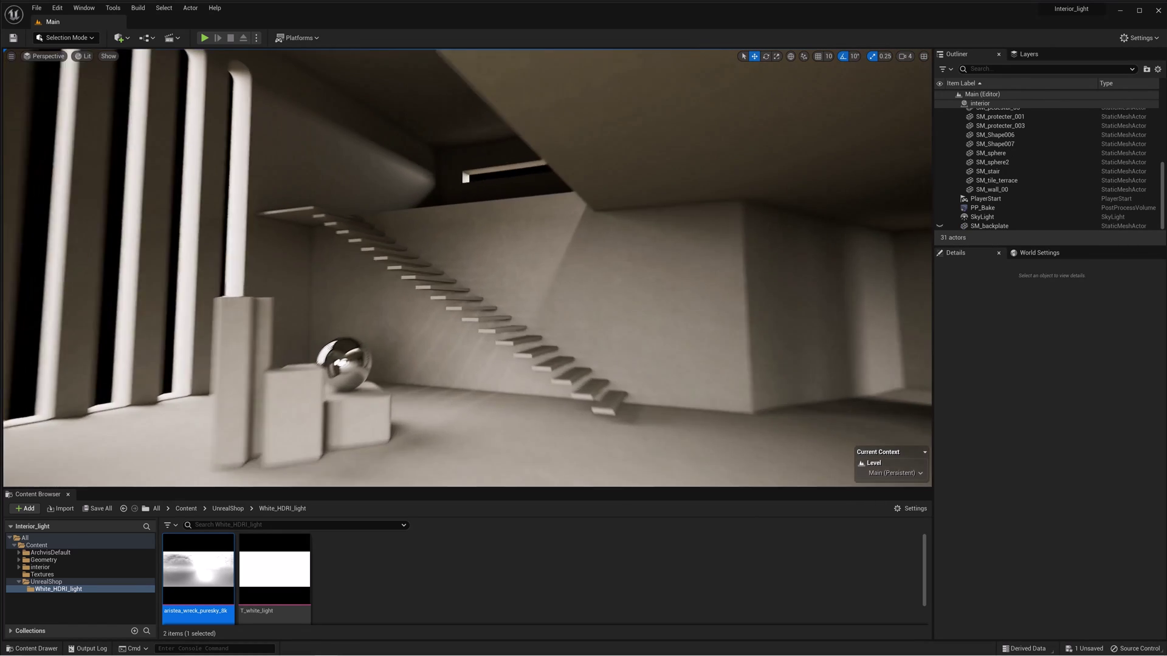
pyautogui.press('w')
pyautogui.moveTo(467, 268)
pyautogui.mouseDown(button='right')
pyautogui.moveTo(559, 201)
pyautogui.moveTo(535, 176)
pyautogui.moveTo(656, 365)
pyautogui.moveTo(717, 389)
pyautogui.moveTo(571, 286)
pyautogui.moveTo(462, 261)
pyautogui.moveTo(456, 280)
pyautogui.moveTo(462, 267)
pyautogui.mouseUp(button='right')
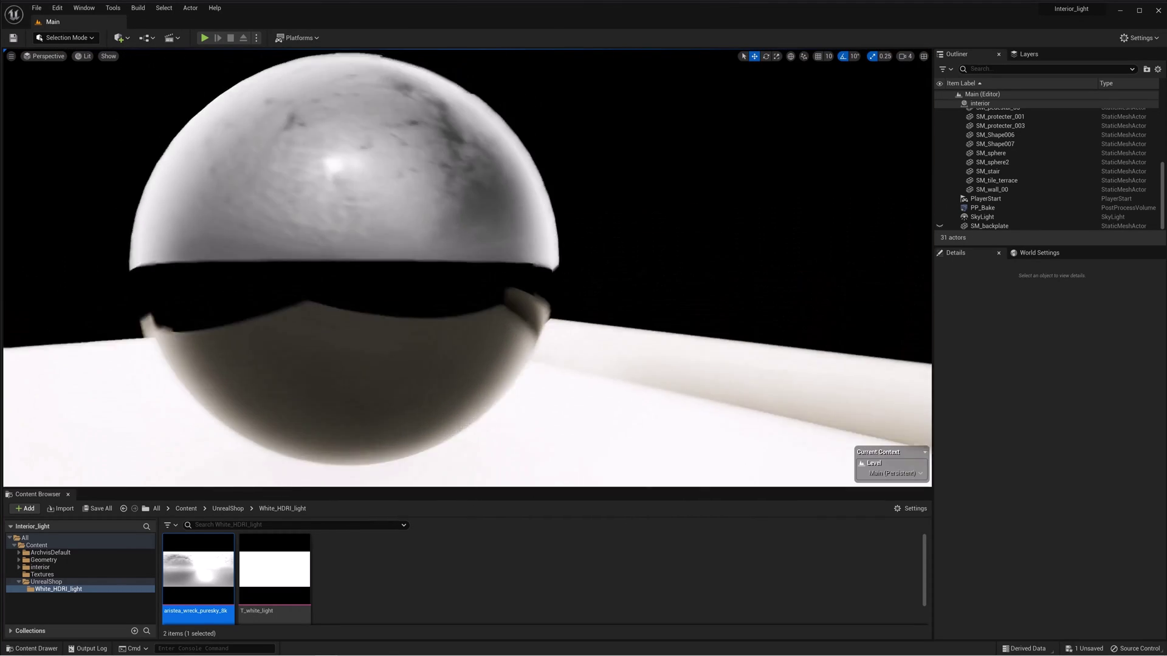
pyautogui.press('s')
pyautogui.moveTo(374, 248); pyautogui.dragTo(338, 293, button='right')
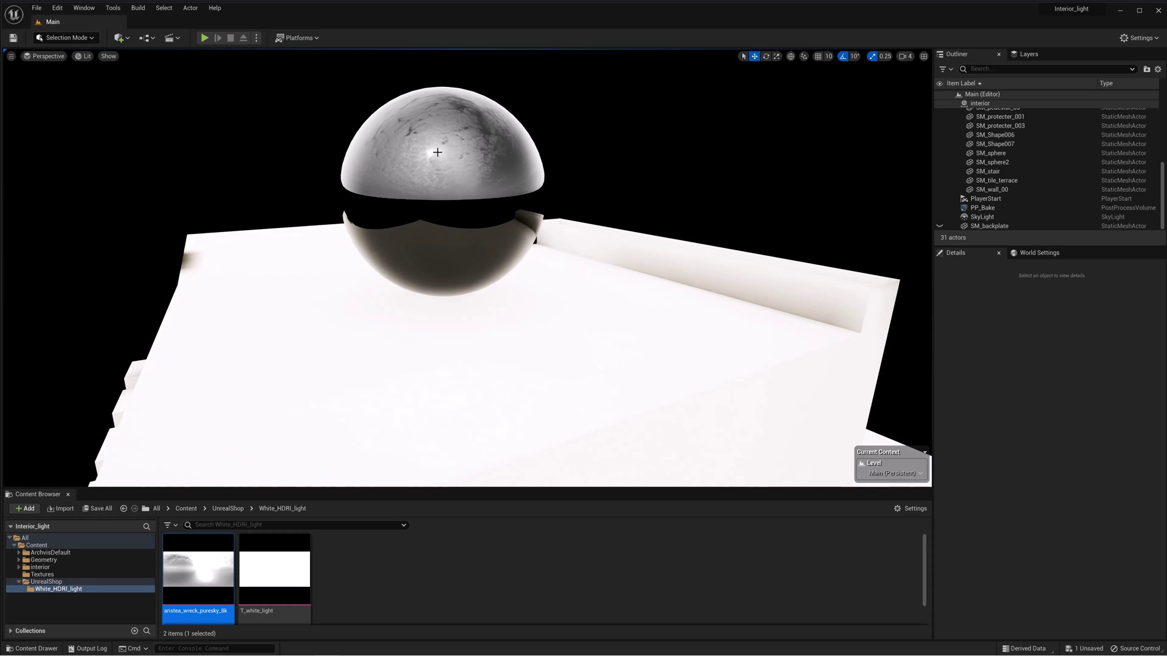
# - Select the SkyLight and rotate its Source Cubemap Angle to about 80.64
pyautogui.moveTo(437, 153); pyautogui.dragTo(340, 146, button='right')
pyautogui.press('d')
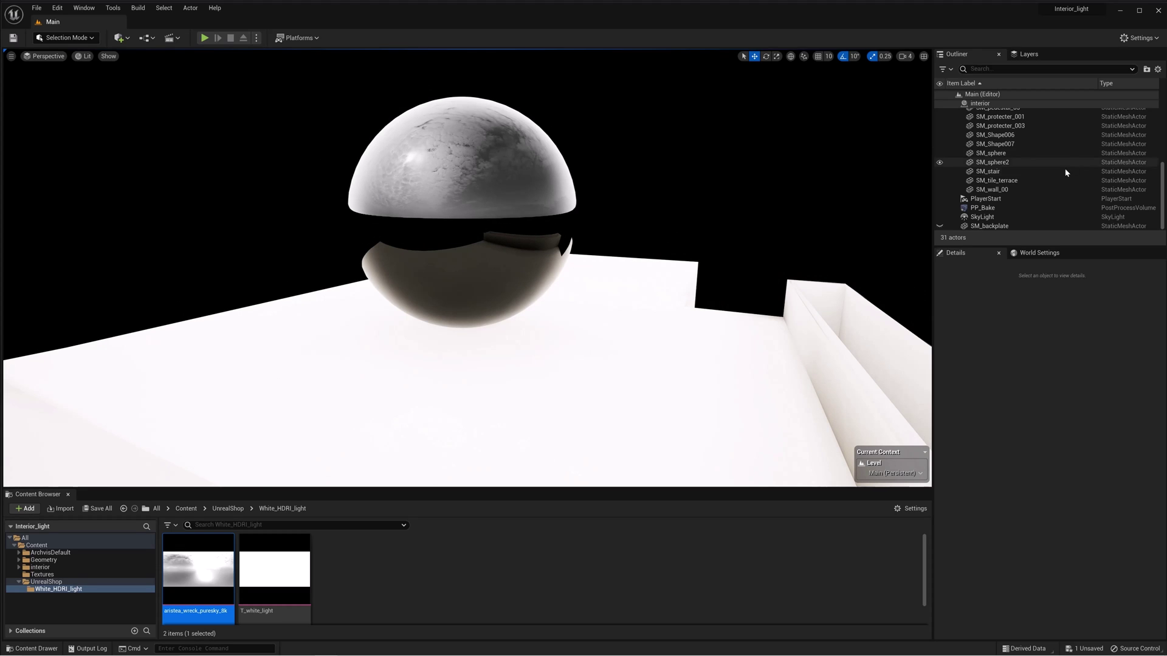
pyautogui.click(983, 217)
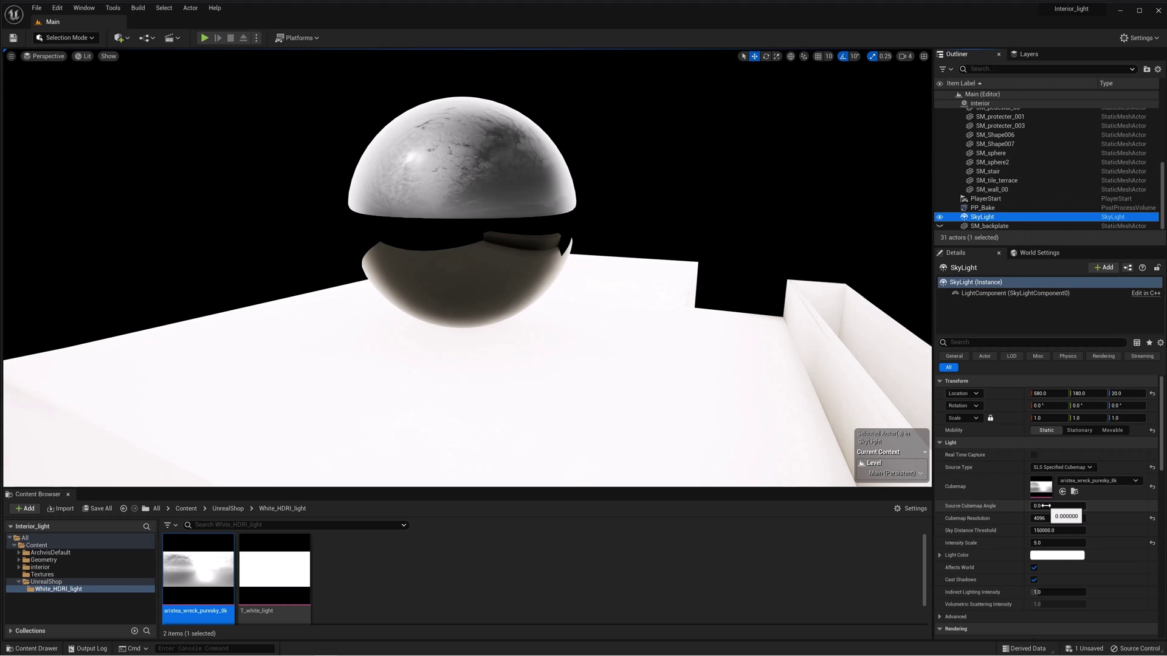
pyautogui.moveTo(1057, 505); pyautogui.dragTo(1128, 506)
# - Fly the camera down into the building toward the staircase, then return to the wide room view
pyautogui.moveTo(706, 343); pyautogui.dragTo(683, 392, button='right')
pyautogui.scroll(-5, 704, 342)
pyautogui.moveTo(704, 341); pyautogui.dragTo(644, 352, button='right')
pyautogui.press('w')
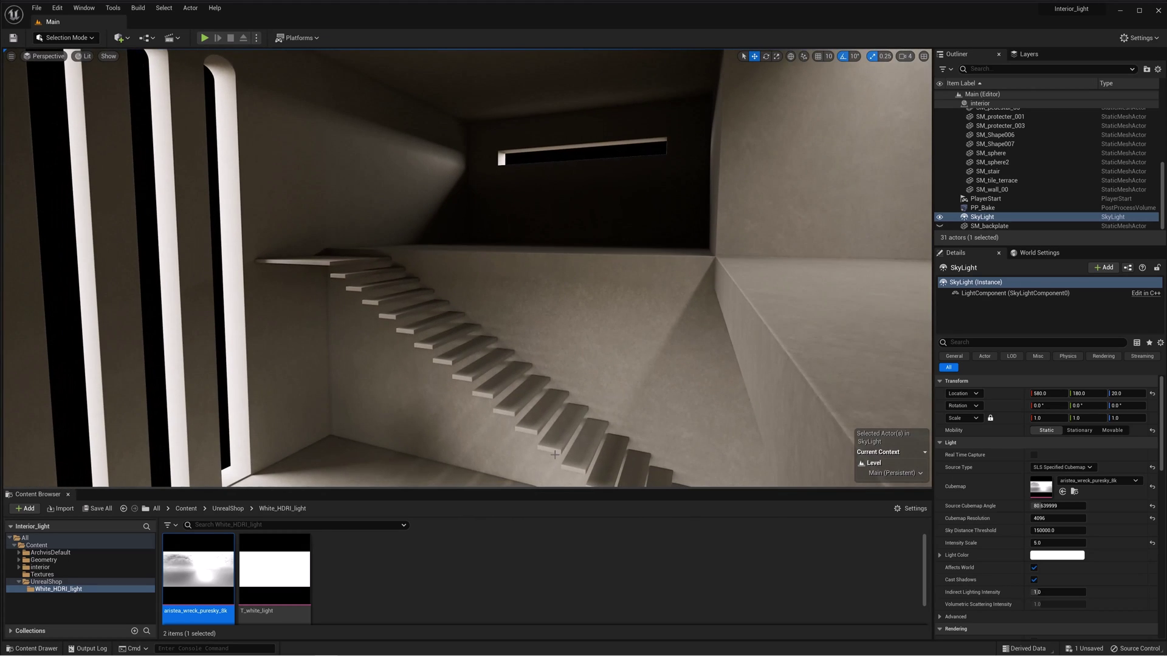
pyautogui.press('1')
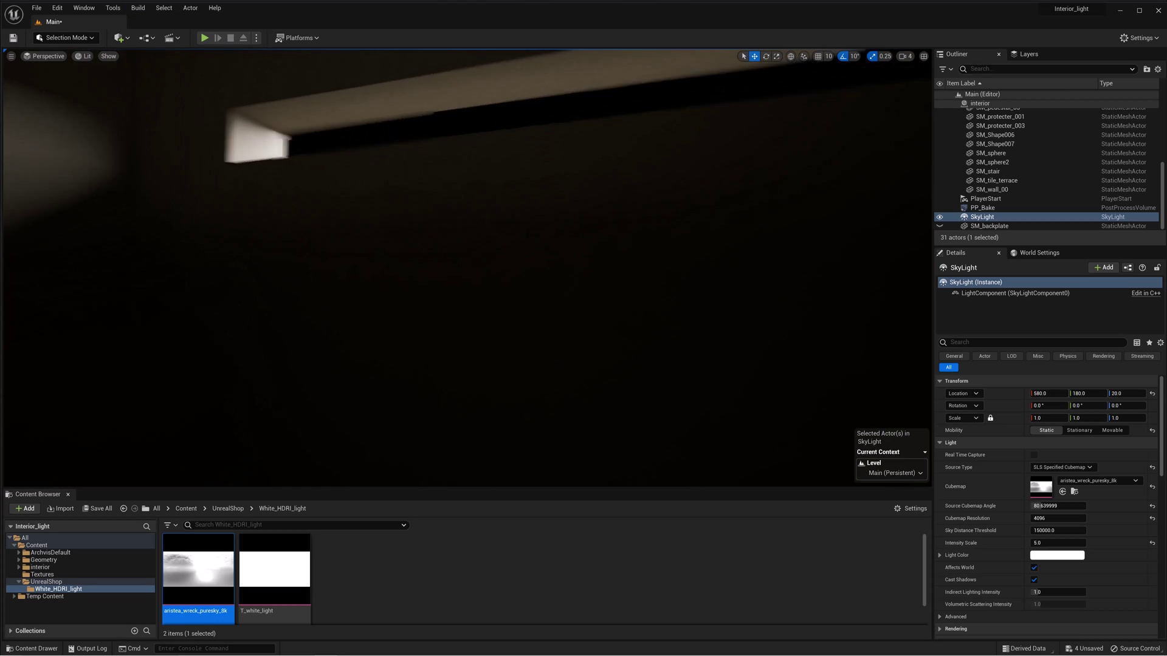
# - Fly out through the slit window above the roof and turn the Source Cubemap Angle to 230.4
pyautogui.moveTo(454, 355); pyautogui.dragTo(380, 365, button='right')
pyautogui.press('s')
pyautogui.press('w')
pyautogui.press('s')
pyautogui.press('e')
pyautogui.moveTo(1055, 506); pyautogui.dragTo(1149, 506)
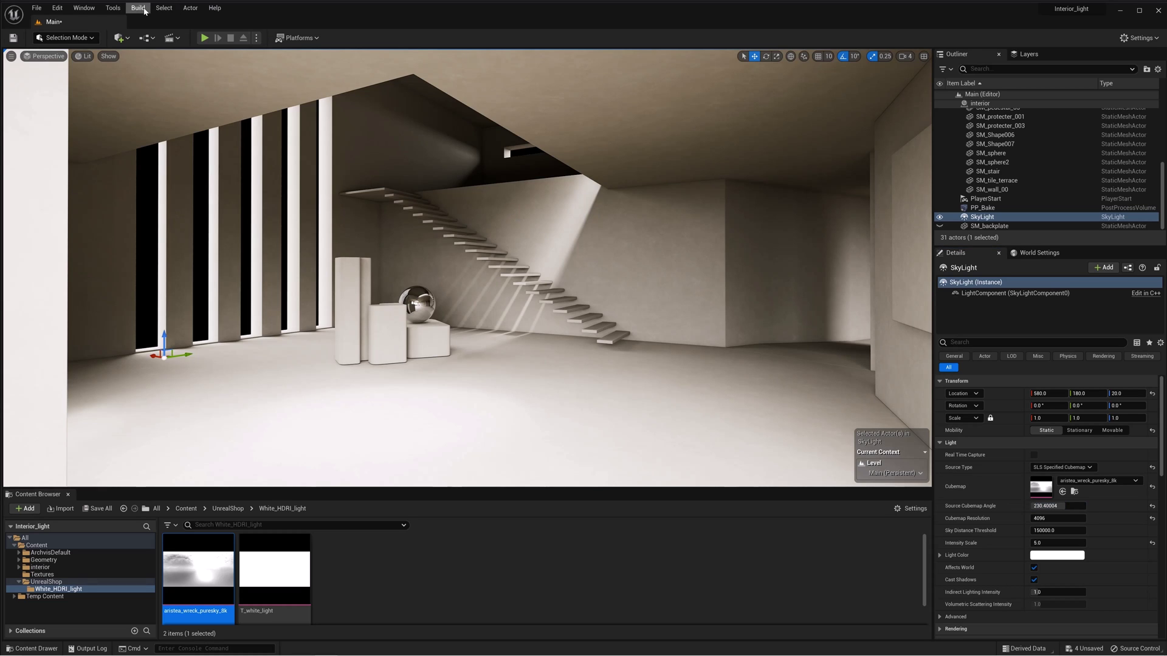
# - Build lighting only, look over the white exterior, then reselect the SkyLight's cubemap angle
pyautogui.click(138, 8)
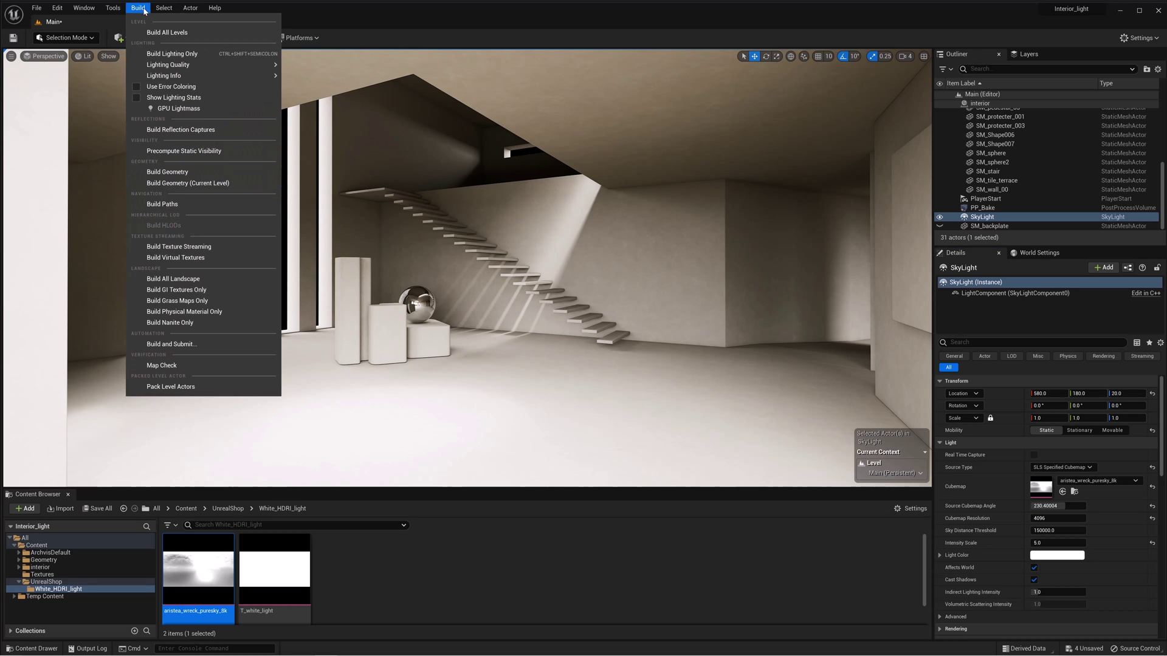
pyautogui.click(172, 54)
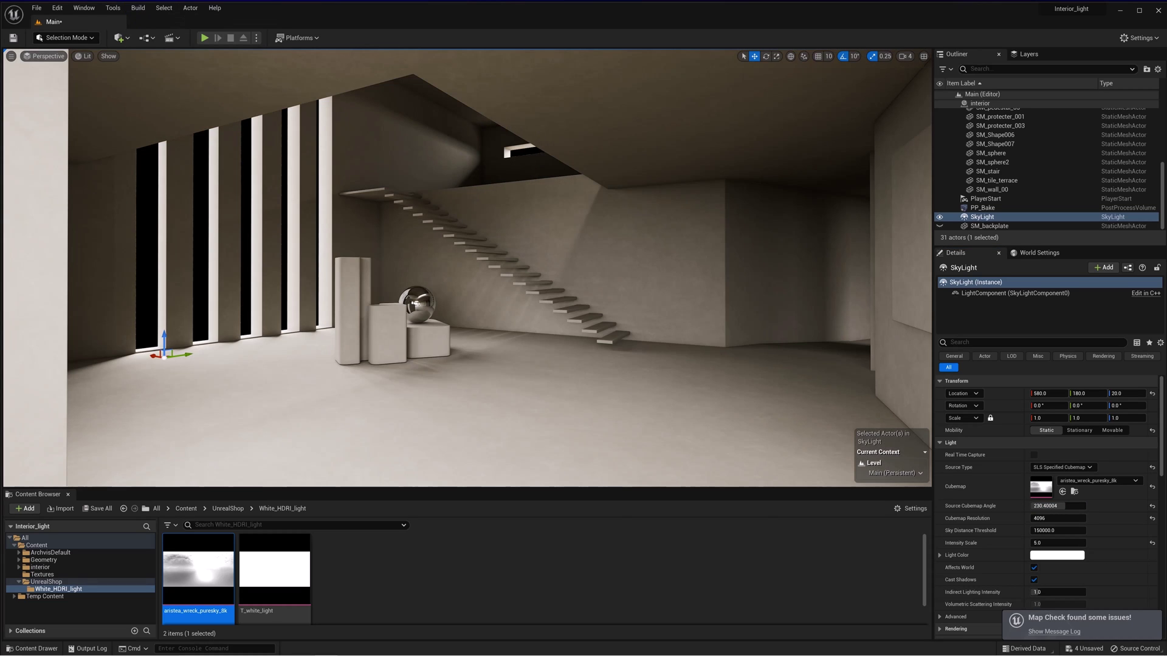
pyautogui.moveTo(293, 216); pyautogui.dragTo(352, 167, button='right')
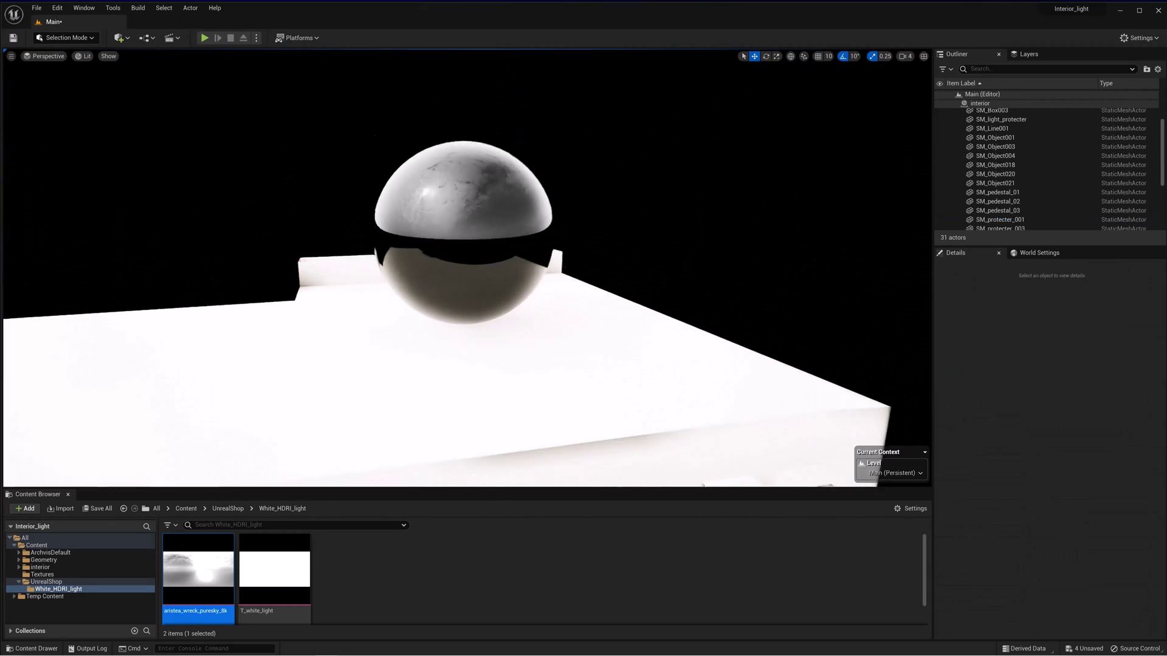
pyautogui.moveTo(462, 268); pyautogui.dragTo(450, 258, button='right')
pyautogui.scroll(-3, 1084, 204)
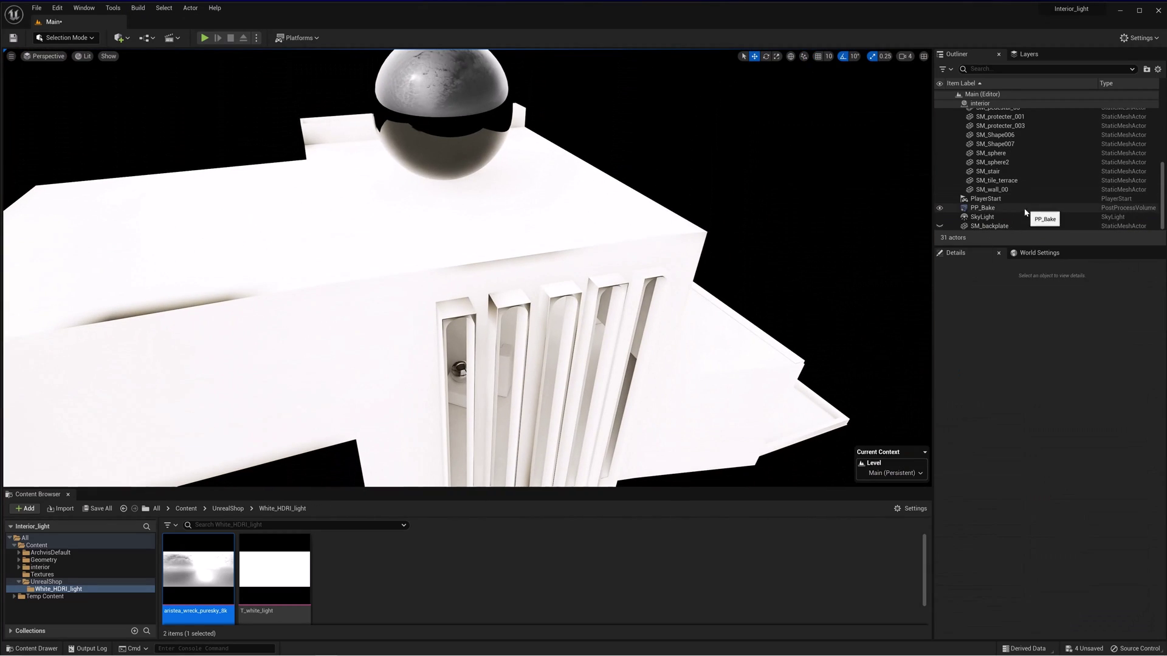
pyautogui.click(1021, 217)
pyautogui.moveTo(1068, 507)
pyautogui.mouseDown()
pyautogui.moveTo(1104, 506)
pyautogui.moveTo(1068, 506)
pyautogui.mouseUp()
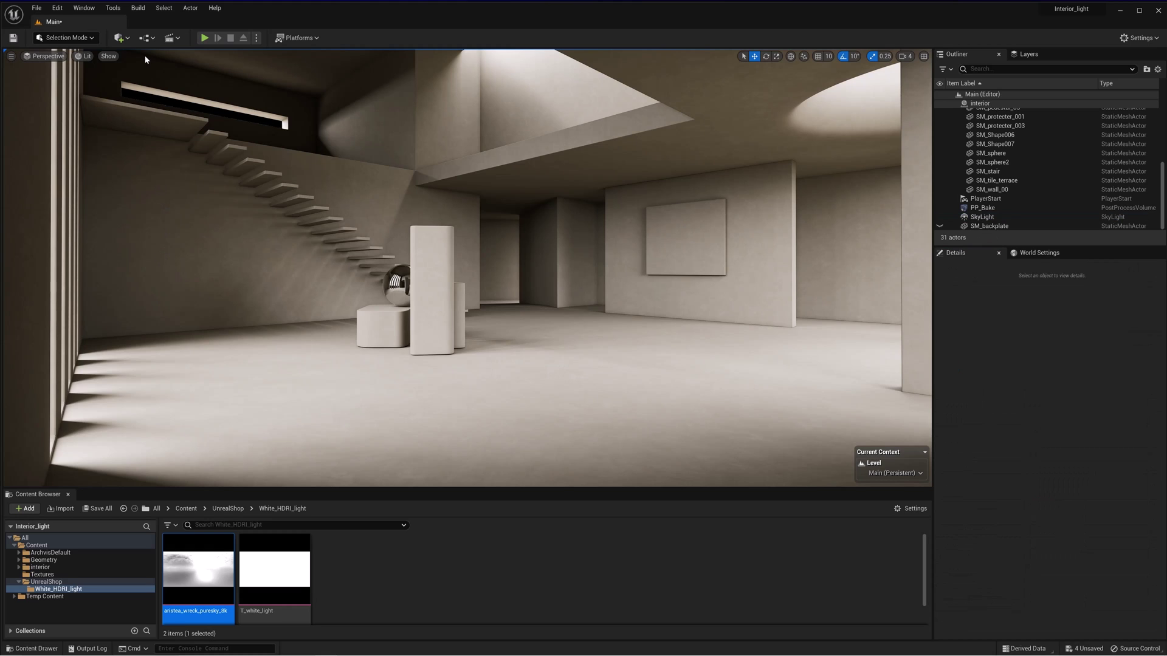
# - Rebake lighting only, then delete the SM_Object020 wall piece
pyautogui.click(138, 8)
pyautogui.click(162, 52)
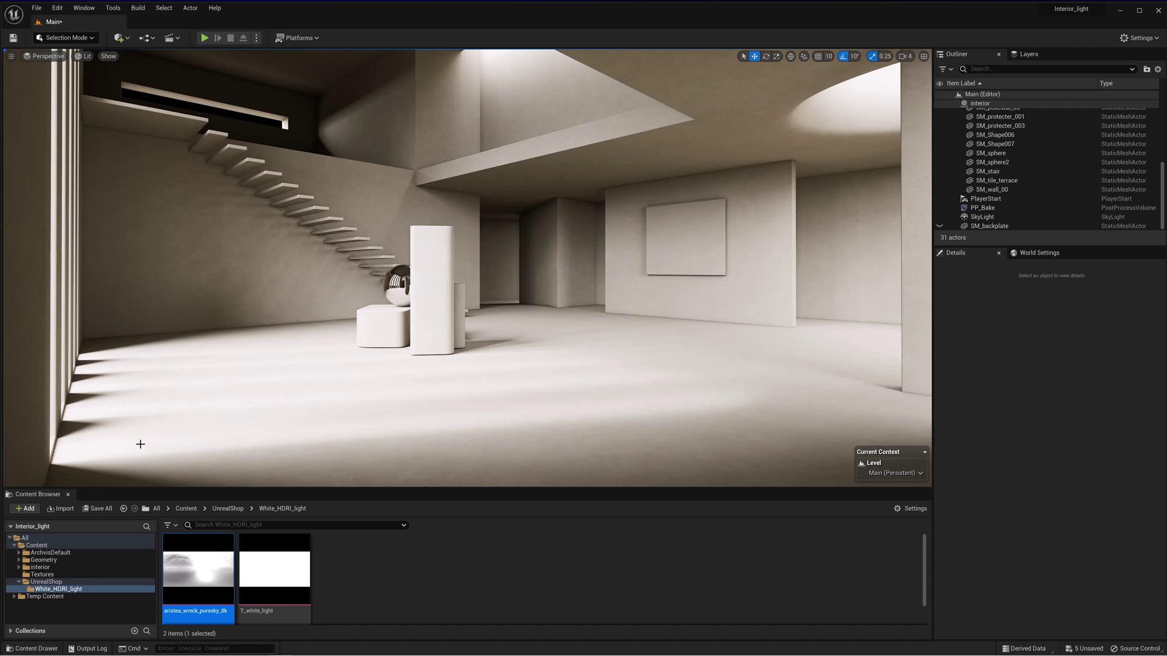
pyautogui.click(54, 283)
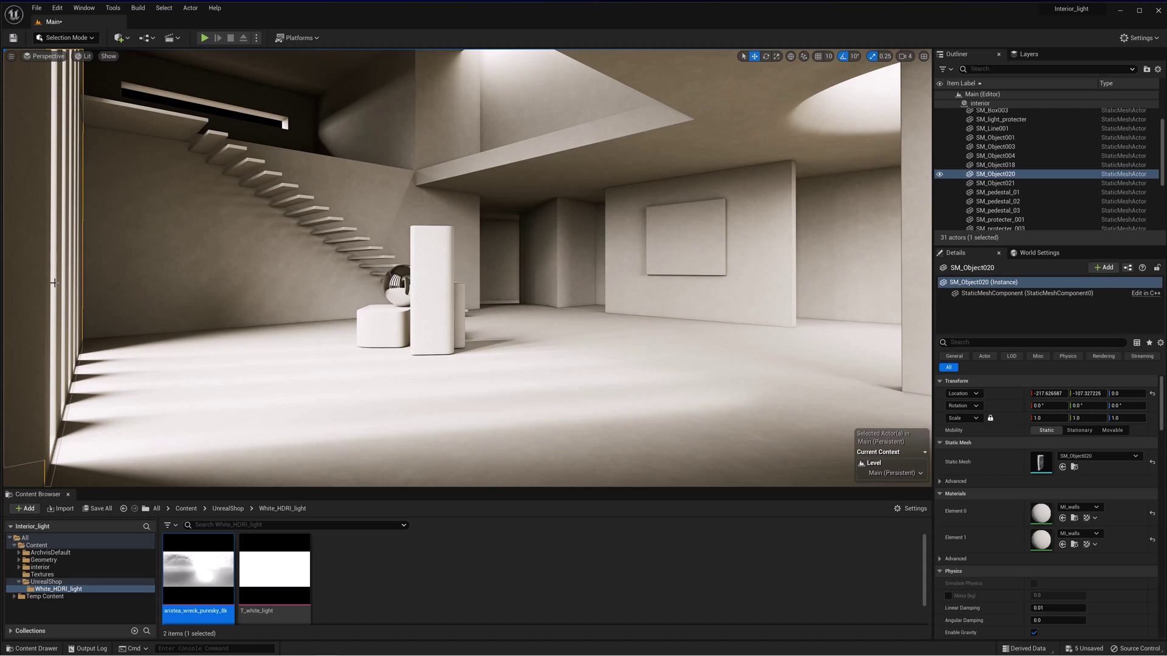
pyautogui.press('Delete')
pyautogui.click(621, 370)
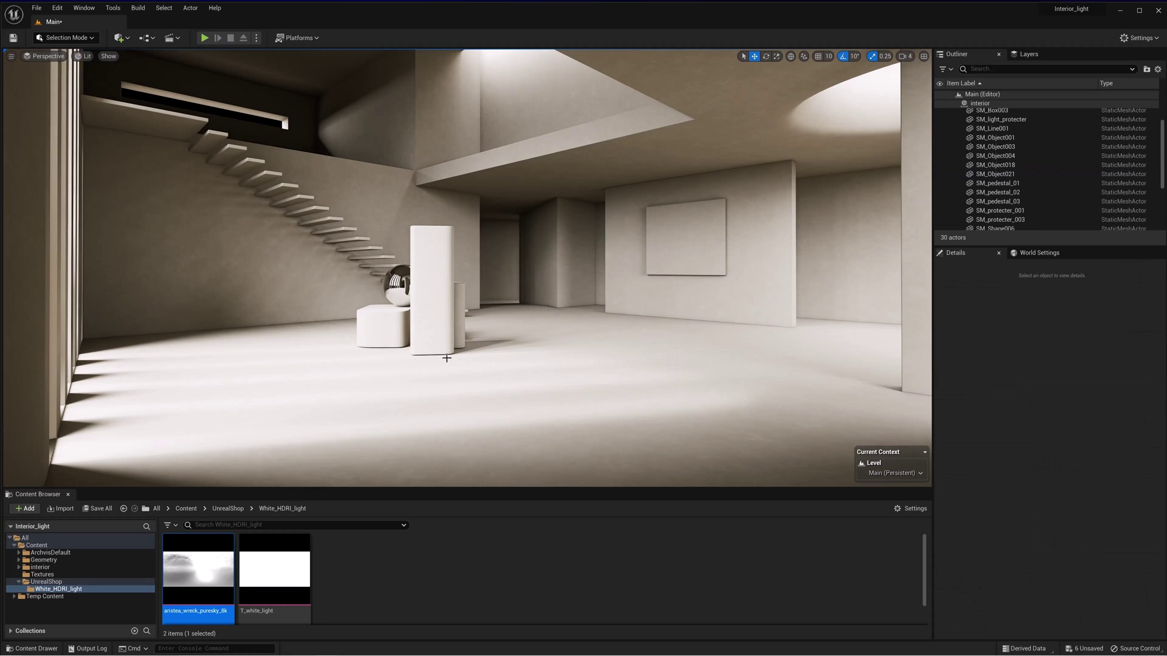
# - Delete the SM_light_protecter ceiling mesh and rebuild lighting only
pyautogui.click(72, 240)
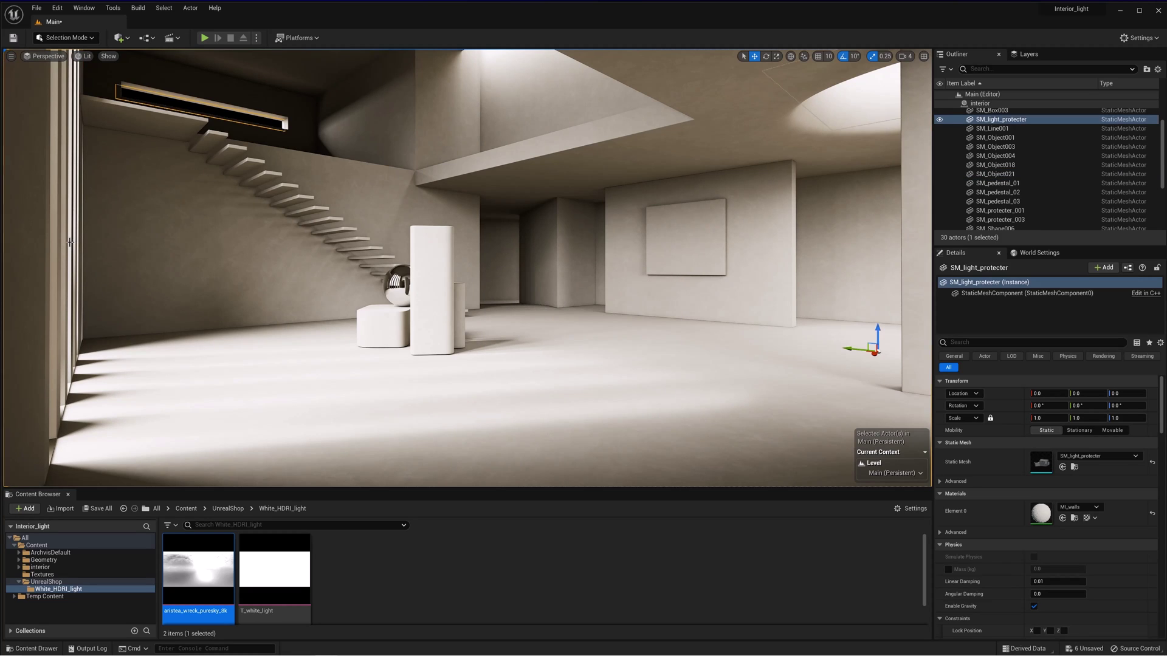
pyautogui.press('Delete')
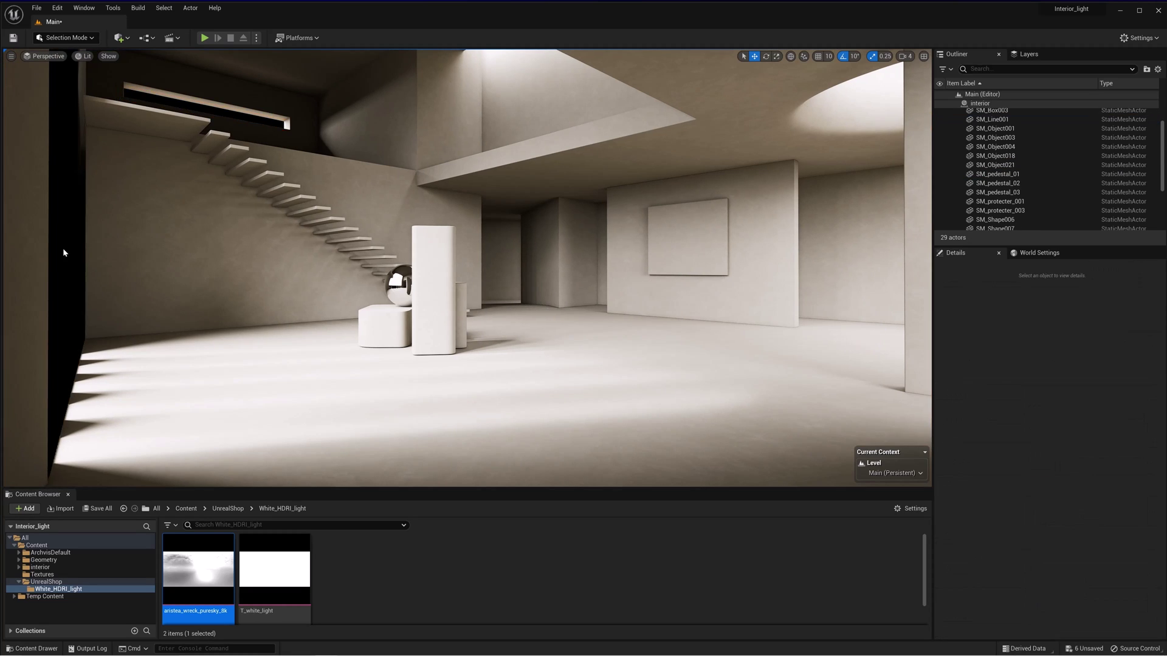
pyautogui.click(138, 8)
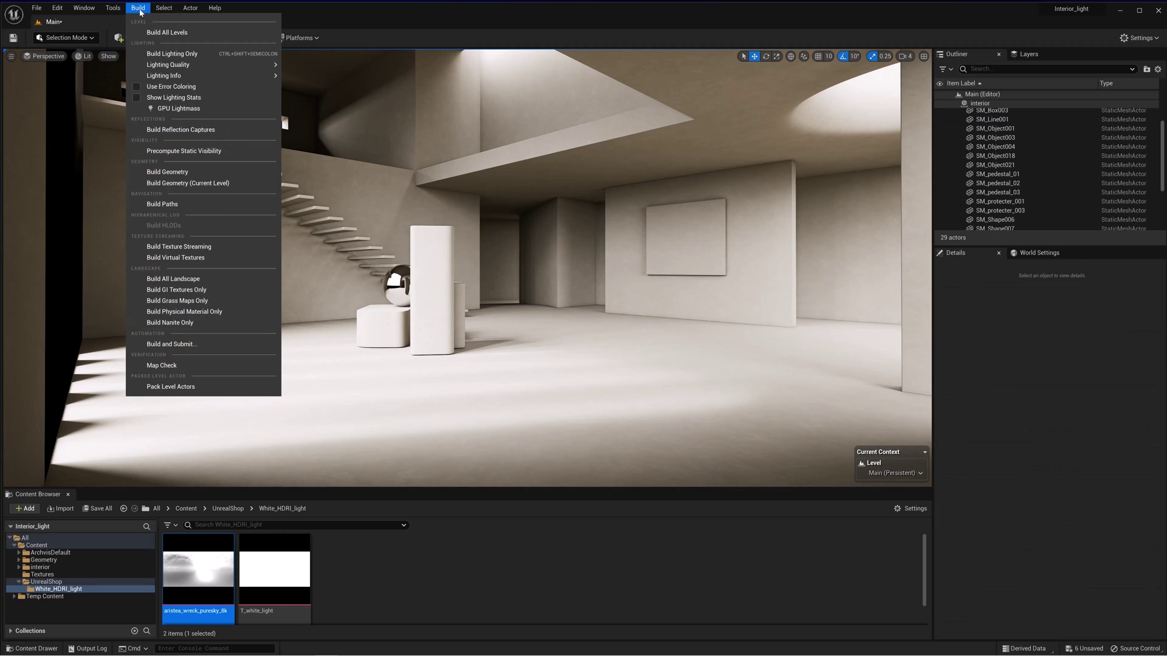
pyautogui.click(172, 54)
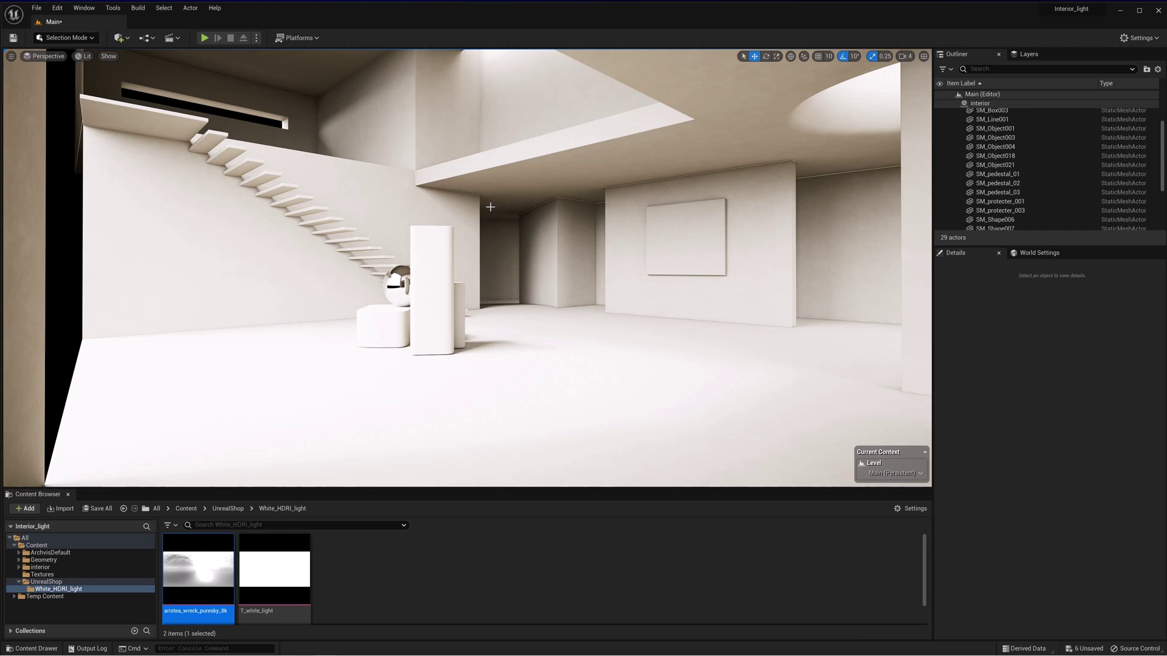
# - Set the SkyLight's Intensity Scale to 2.0, then lower it further to 0.5
pyautogui.scroll(-3, 1033, 146)
pyautogui.click(982, 217)
pyautogui.click(1086, 543)
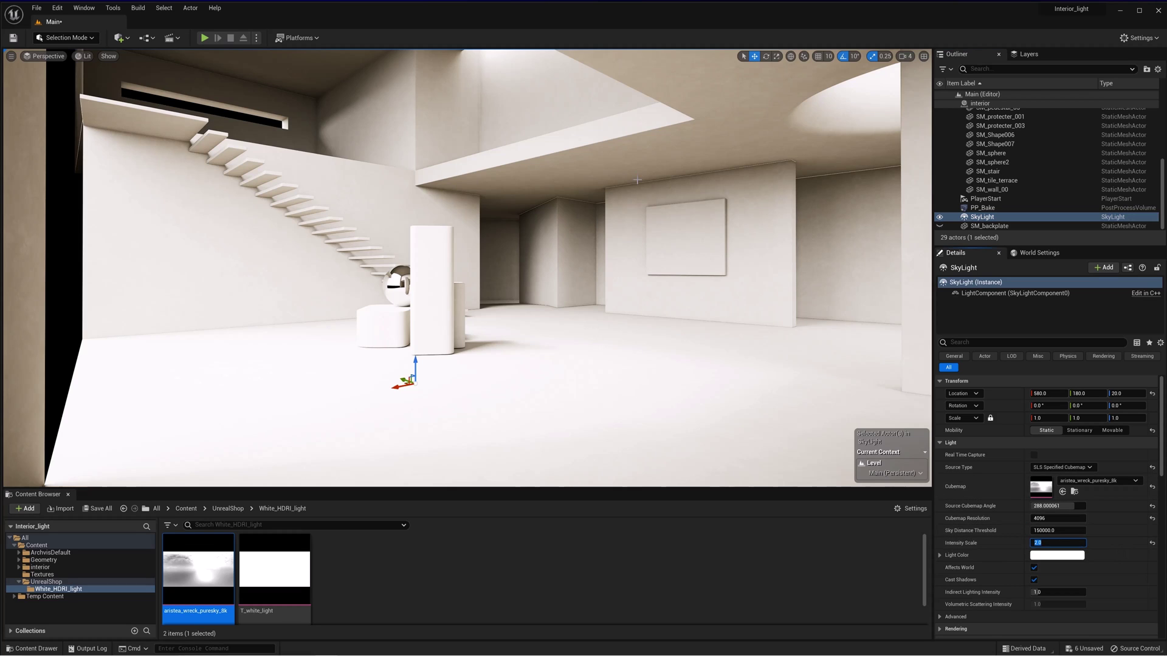
pyautogui.press('Return')
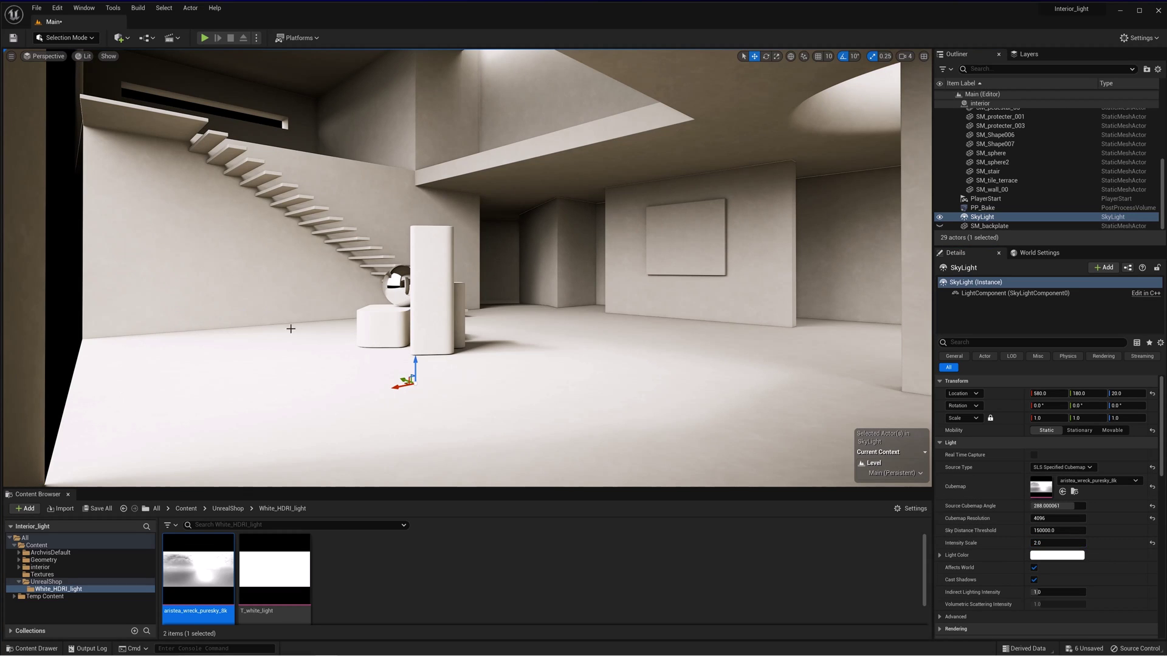
pyautogui.click(1048, 543)
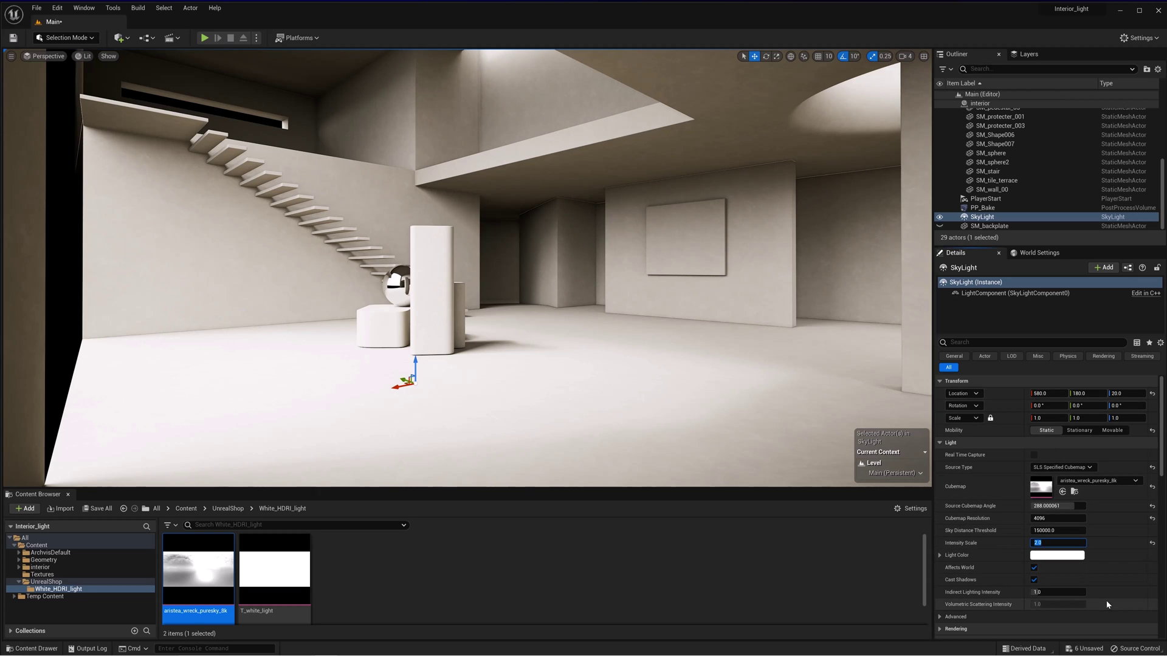
pyautogui.write('0.5')
pyautogui.press('Return')
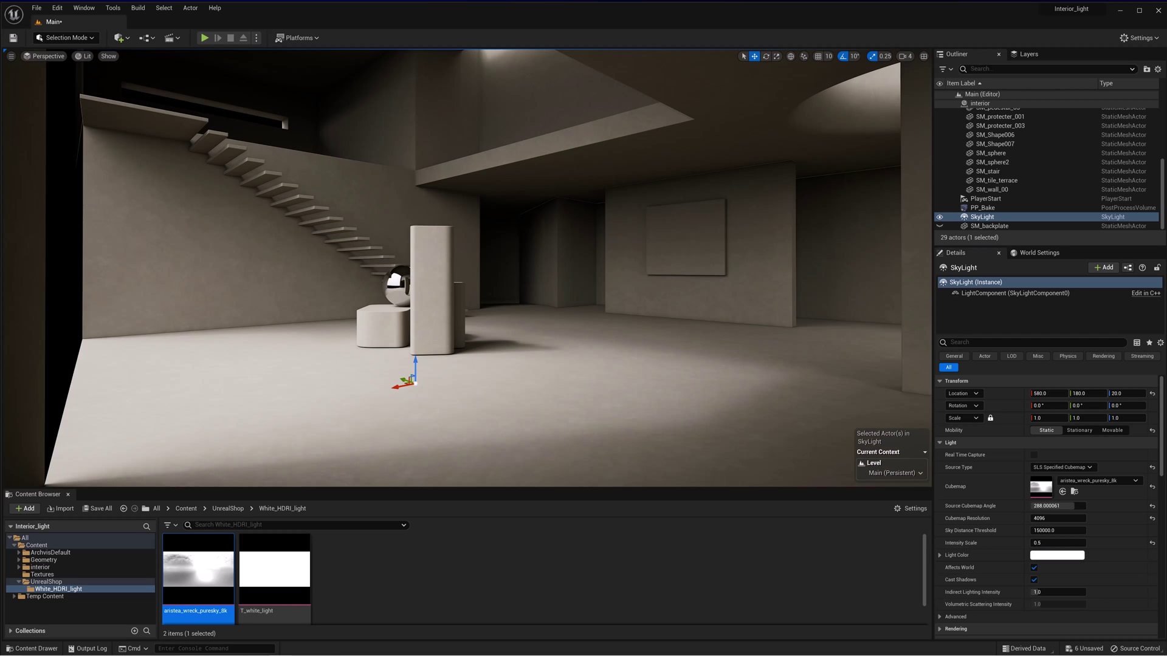
# - Fly the camera up close to the pillar and the reflective sphere
pyautogui.moveTo(561, 215); pyautogui.dragTo(539, 330, button='right')
pyautogui.press('w')
pyautogui.press('s')
pyautogui.press('w')
pyautogui.press('w')
pyautogui.press('s')
pyautogui.moveTo(650, 162); pyautogui.dragTo(620, 164, button='right')
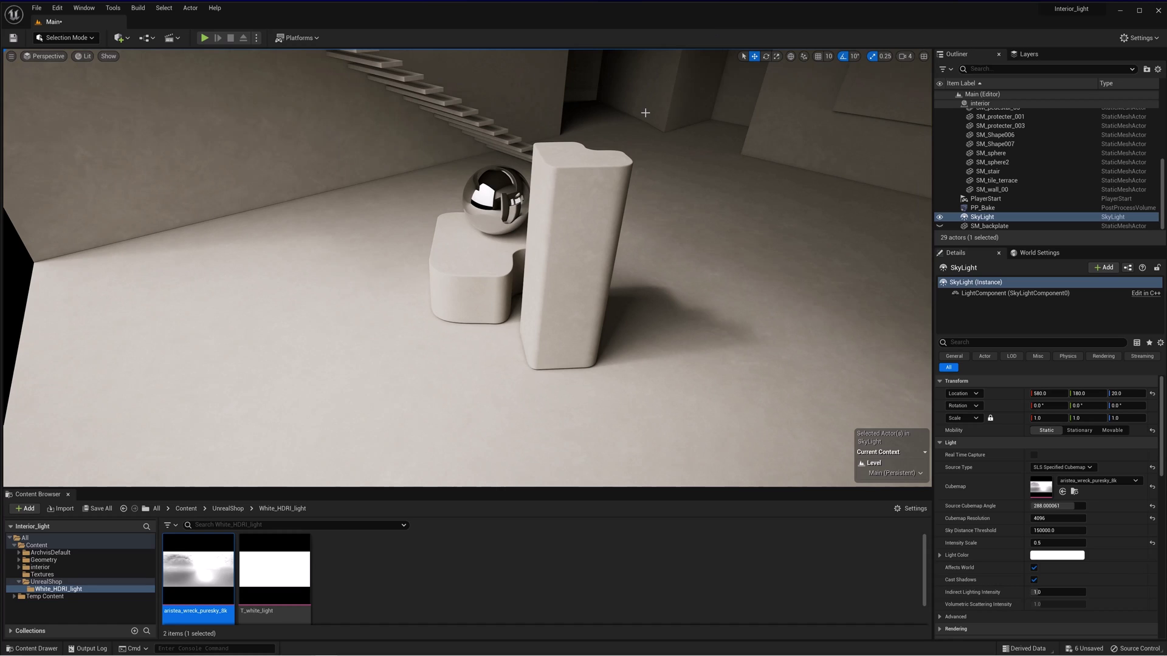
# - Try SkyLight Cubemap Resolution 64 with a lighting rebuild, then 1024 and 8192
pyautogui.click(1058, 519)
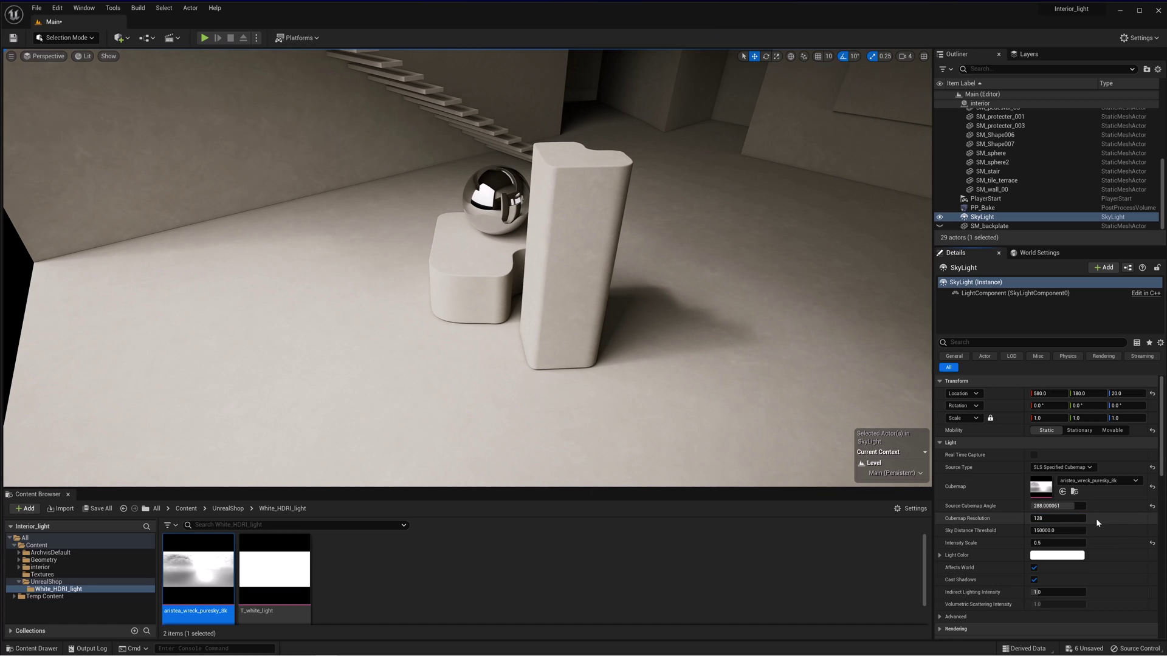
pyautogui.write('64')
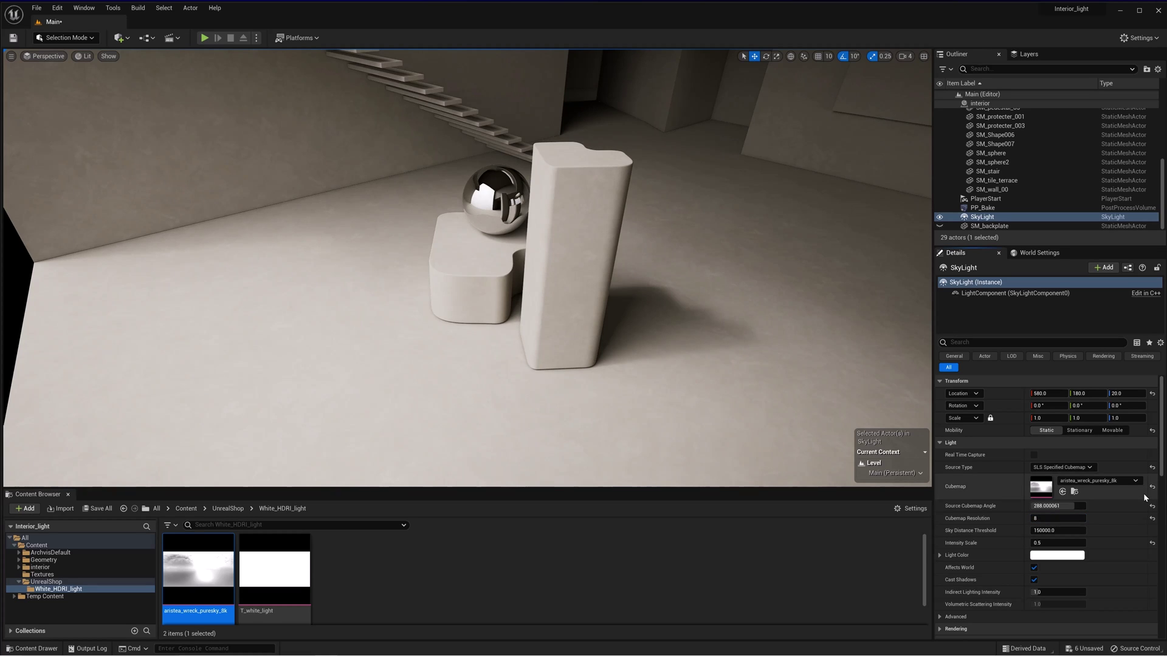
pyautogui.hotkey('ctrl', 'shift', ';')
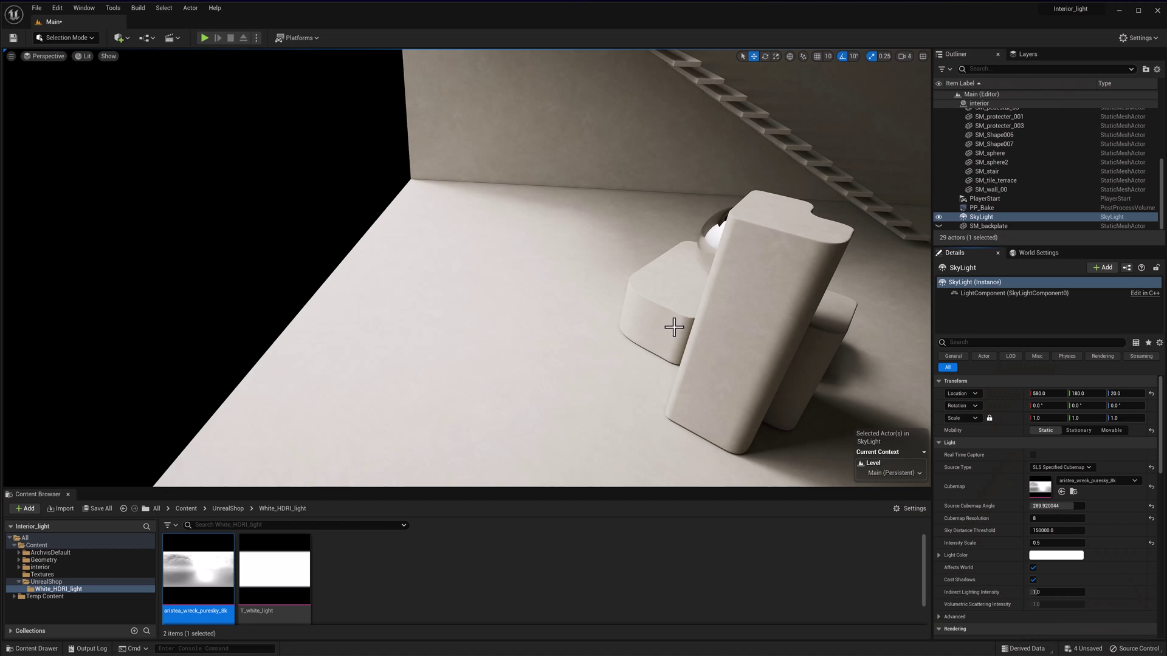
pyautogui.click(1060, 518)
pyautogui.press('Return')
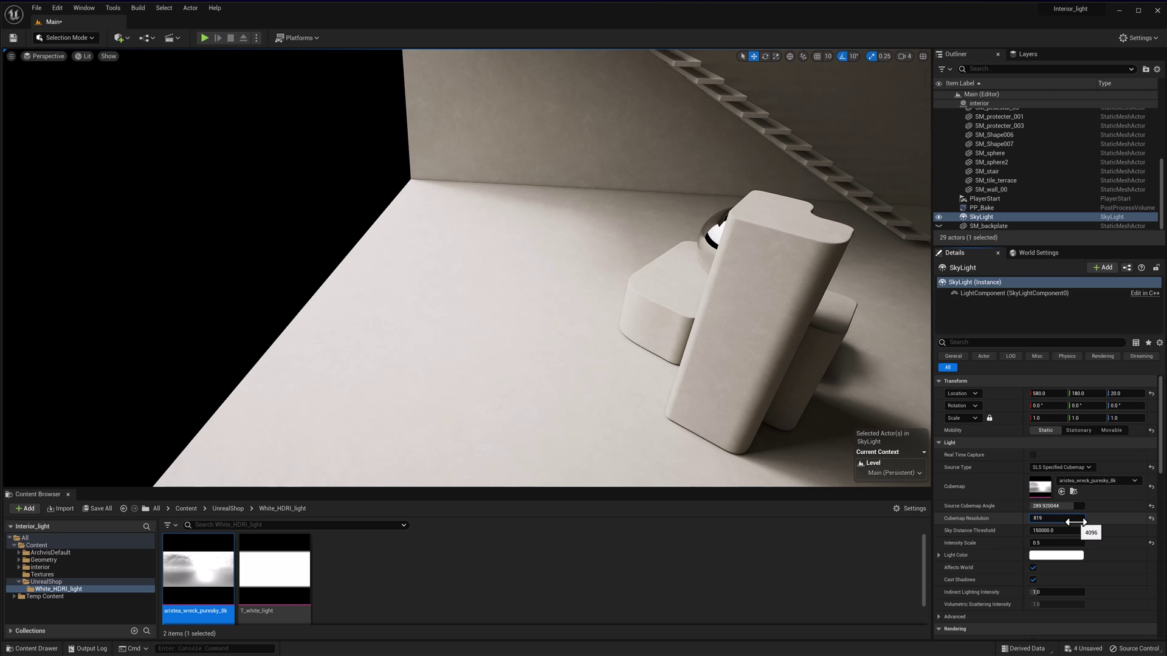
pyautogui.press('Return')
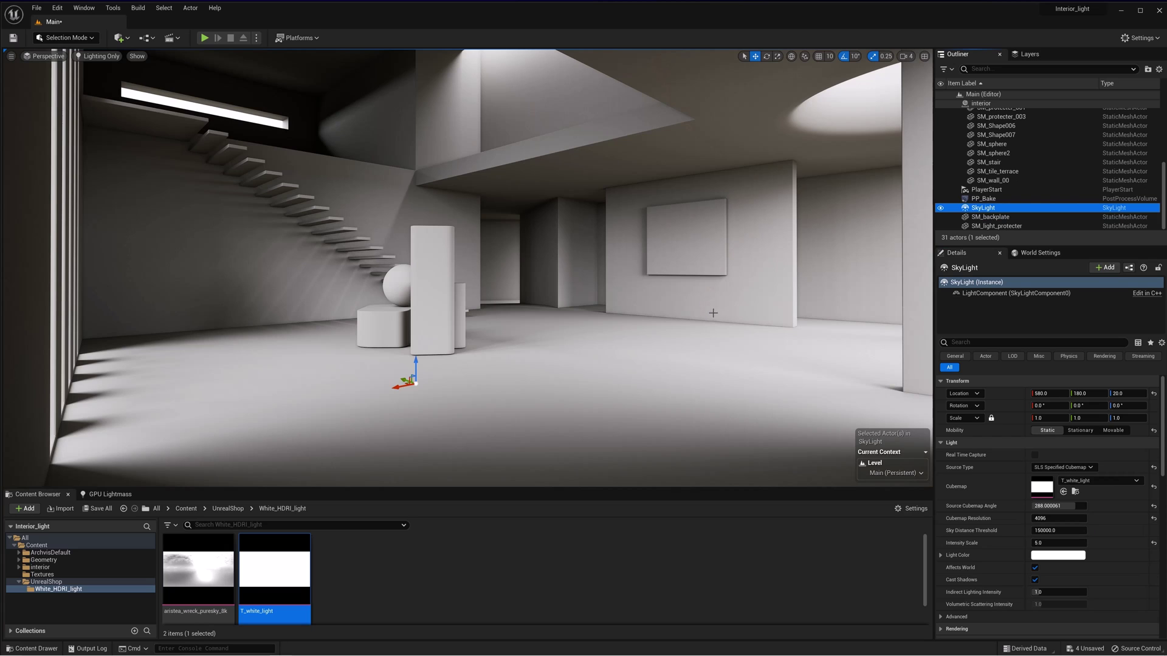
# - Enable Indirect Lighting Intensity on PP_Bake and lower it to about 0.34
pyautogui.scroll(-1, 1048, 547)
pyautogui.click(1048, 562)
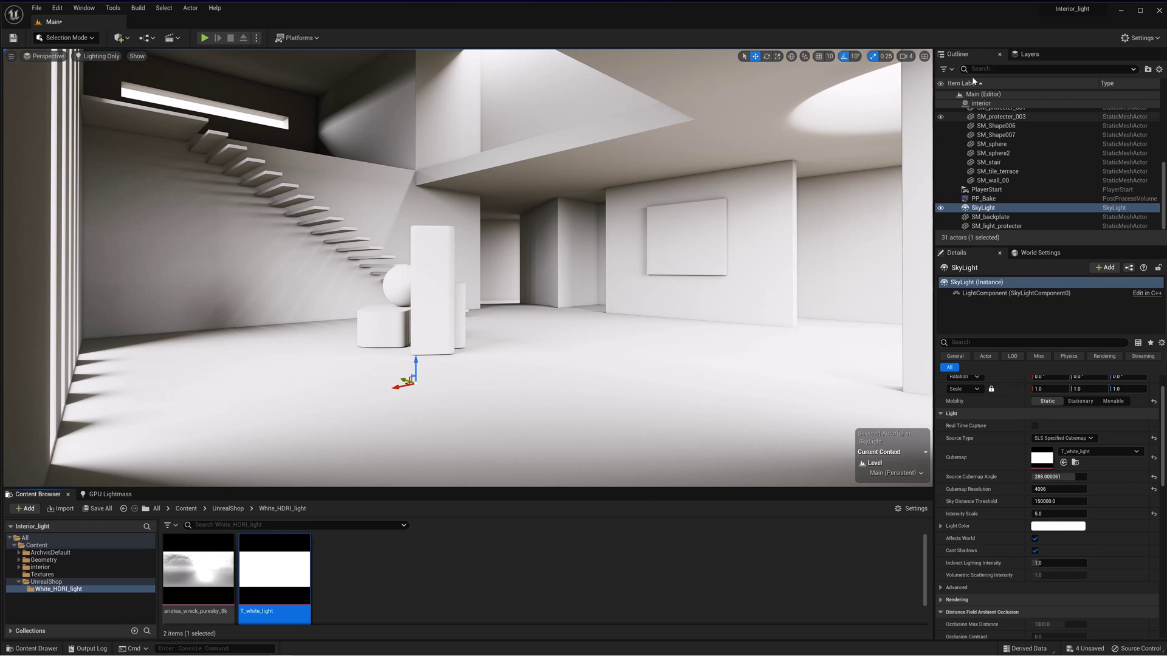
pyautogui.click(983, 199)
pyautogui.click(981, 342)
pyautogui.write('INDIRECT')
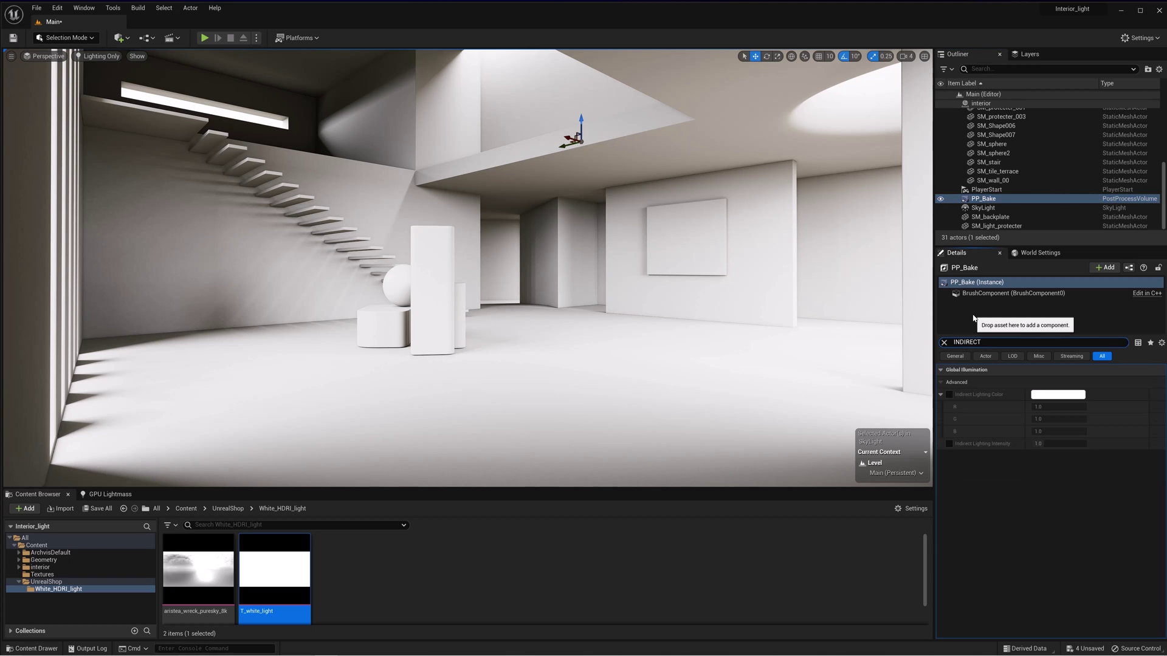
pyautogui.click(950, 444)
pyautogui.moveTo(1059, 444); pyautogui.dragTo(1015, 444)
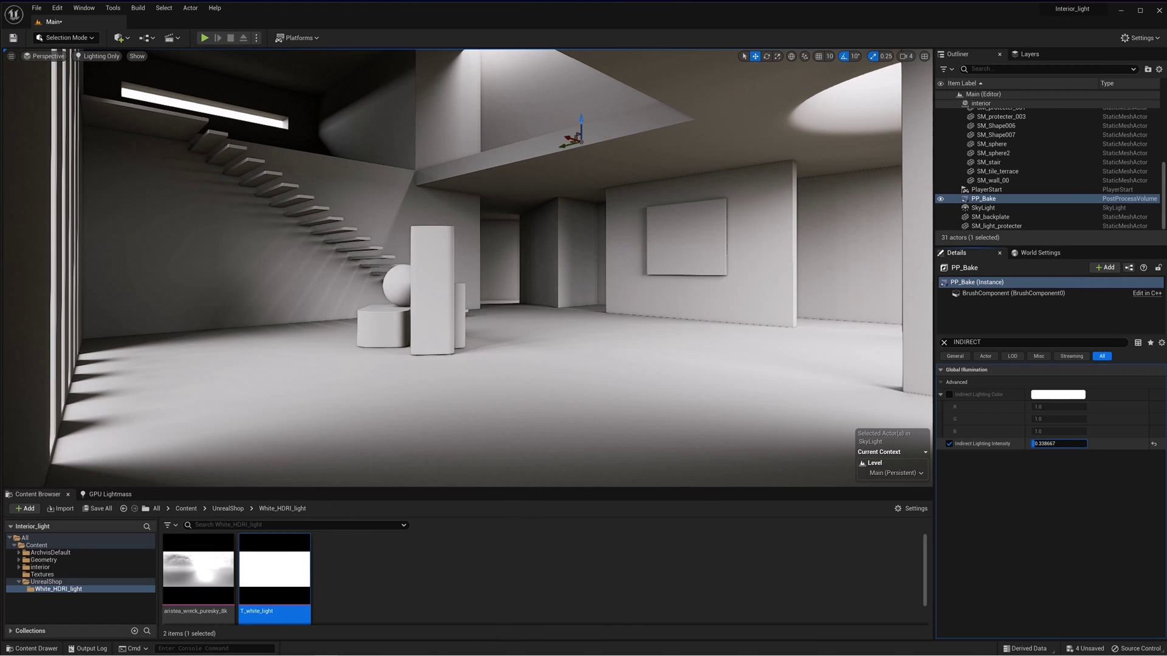
# - Fly toward the staircase wall to inspect the dimmed bounce lighting
pyautogui.press('w')
pyautogui.moveTo(776, 231); pyautogui.dragTo(693, 234, button='right')
pyautogui.press('w')
pyautogui.moveTo(766, 335); pyautogui.dragTo(616, 308, button='right')
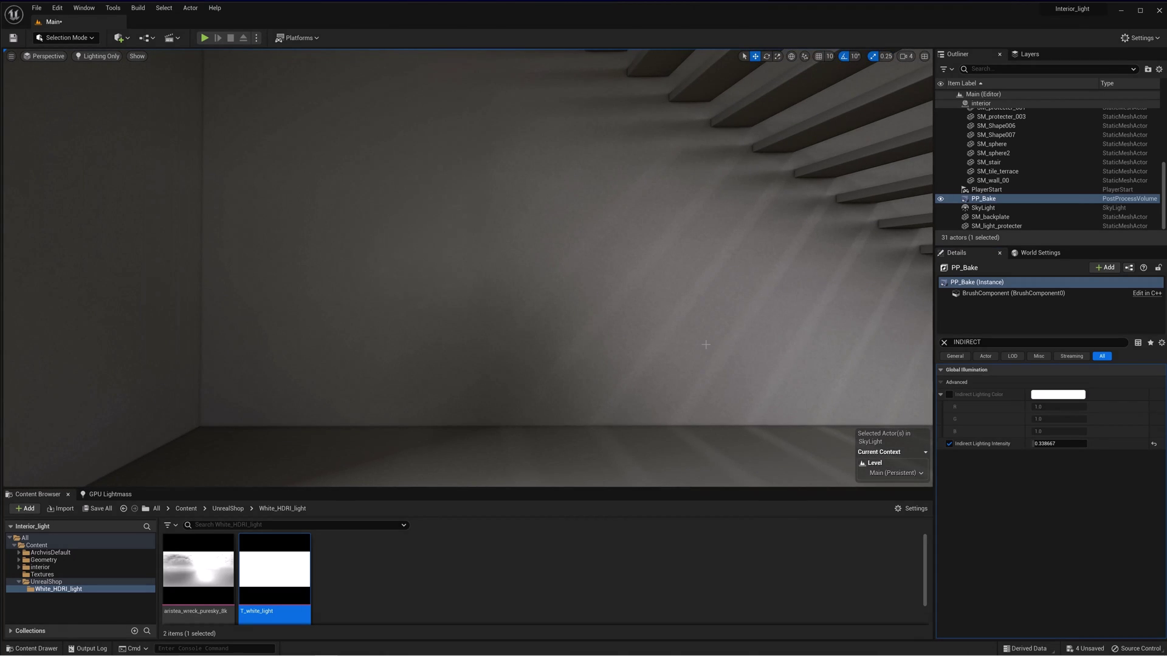
pyautogui.moveTo(705, 345); pyautogui.dragTo(714, 347, button='right')
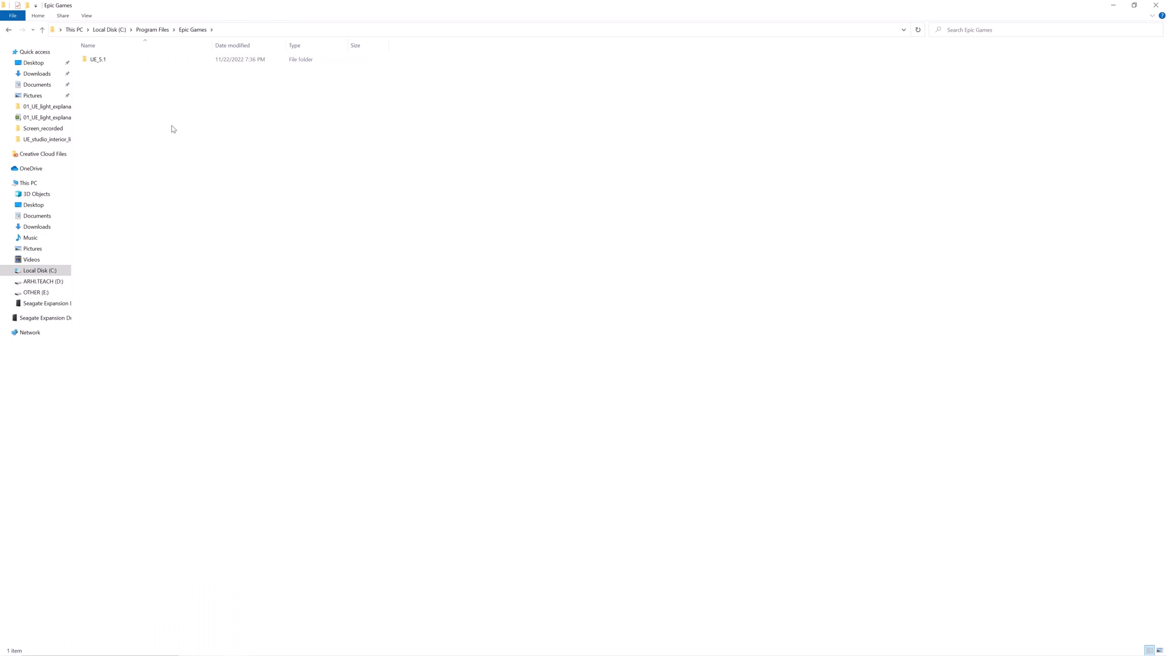
# - Open BaseLightmass.ini from UE_5.1 > Engine > Config in Notepad
pyautogui.doubleClick(104, 60)
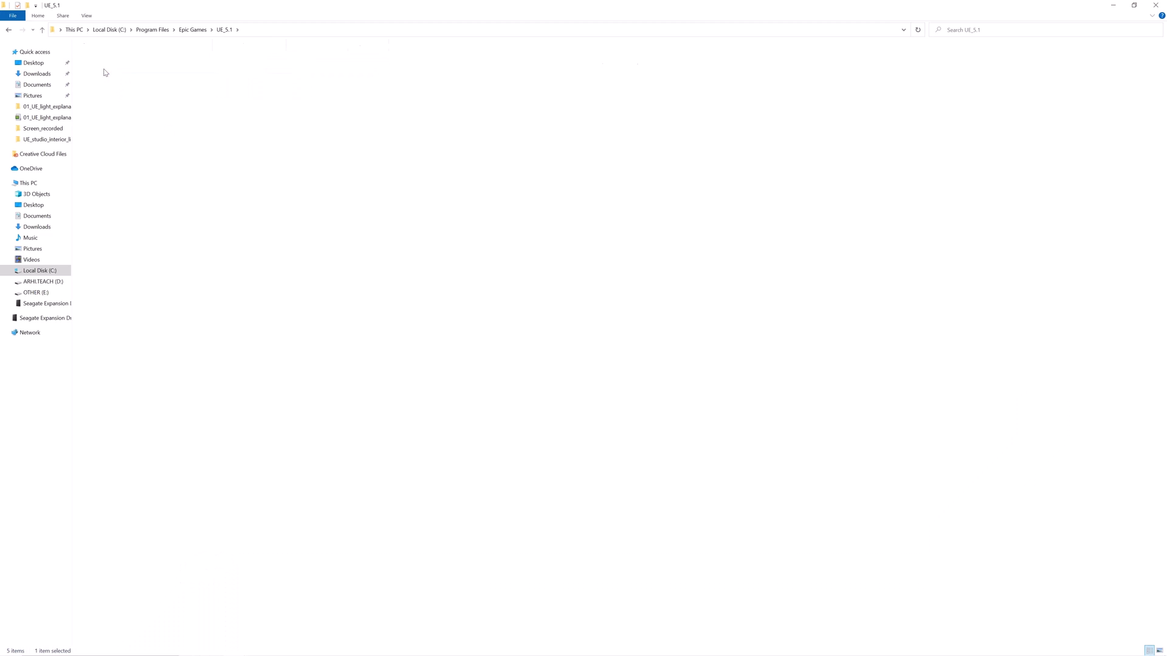
pyautogui.doubleClick(104, 70)
pyautogui.doubleClick(97, 78)
pyautogui.doubleClick(101, 302)
# - Set NumPrimaryGISamples to 128 under GPULightmass and save the file
pyautogui.scroll(-1, 677, 178)
pyautogui.moveTo(676, 179); pyautogui.dragTo(677, 396)
pyautogui.doubleClick(189, 386)
pyautogui.write('128')
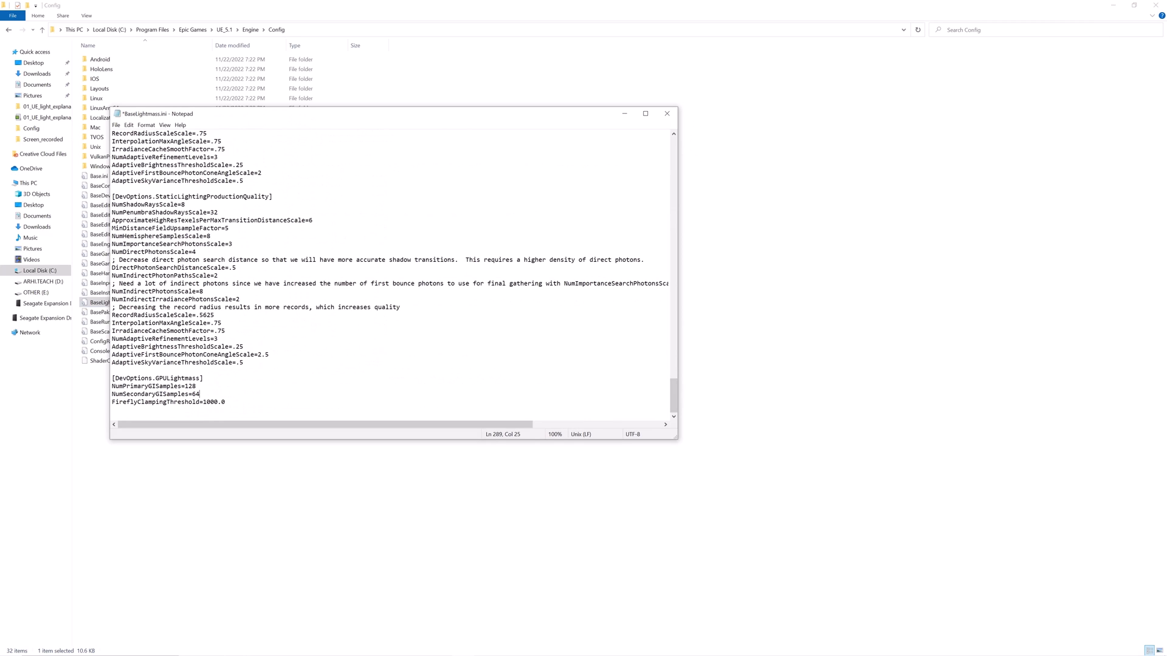
pyautogui.hotkey('alt', 'f')
pyautogui.press('s')
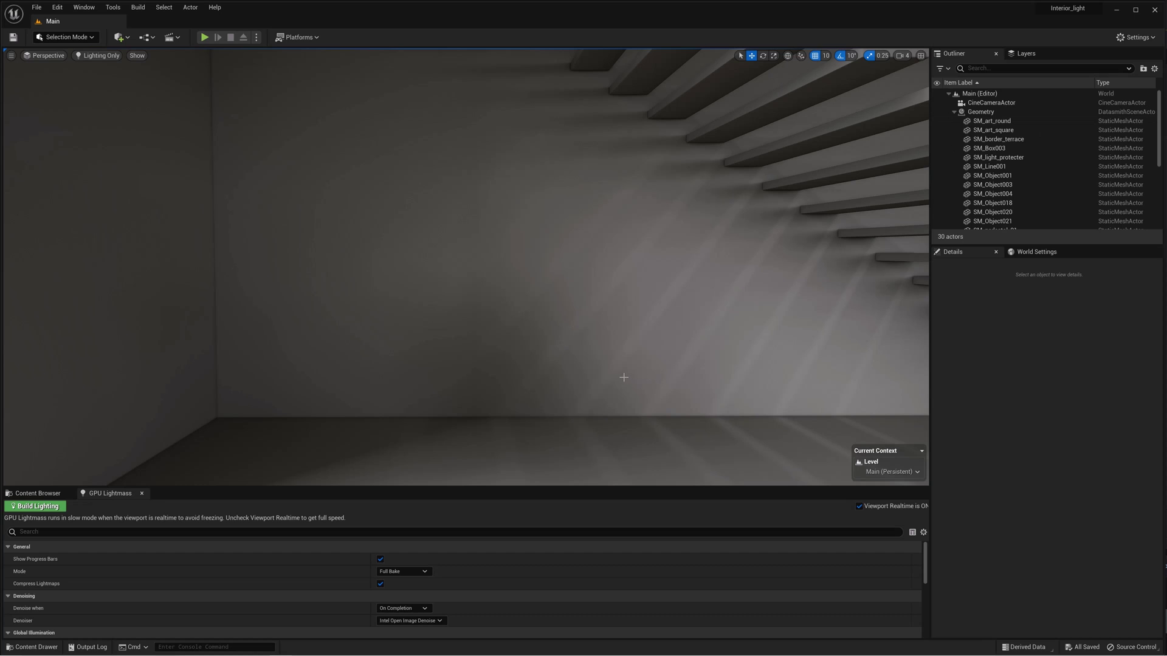
# - Swing to show the whole staircase and back the camera toward the sculptures
pyautogui.moveTo(622, 376)
pyautogui.mouseDown(button='right')
pyautogui.moveTo(601, 364)
pyautogui.moveTo(641, 386)
pyautogui.moveTo(690, 359)
pyautogui.moveTo(650, 407)
pyautogui.moveTo(620, 414)
pyautogui.moveTo(644, 468)
pyautogui.moveTo(711, 480)
pyautogui.moveTo(702, 389)
pyautogui.moveTo(586, 341)
pyautogui.mouseUp(button='right')
pyautogui.press('s')
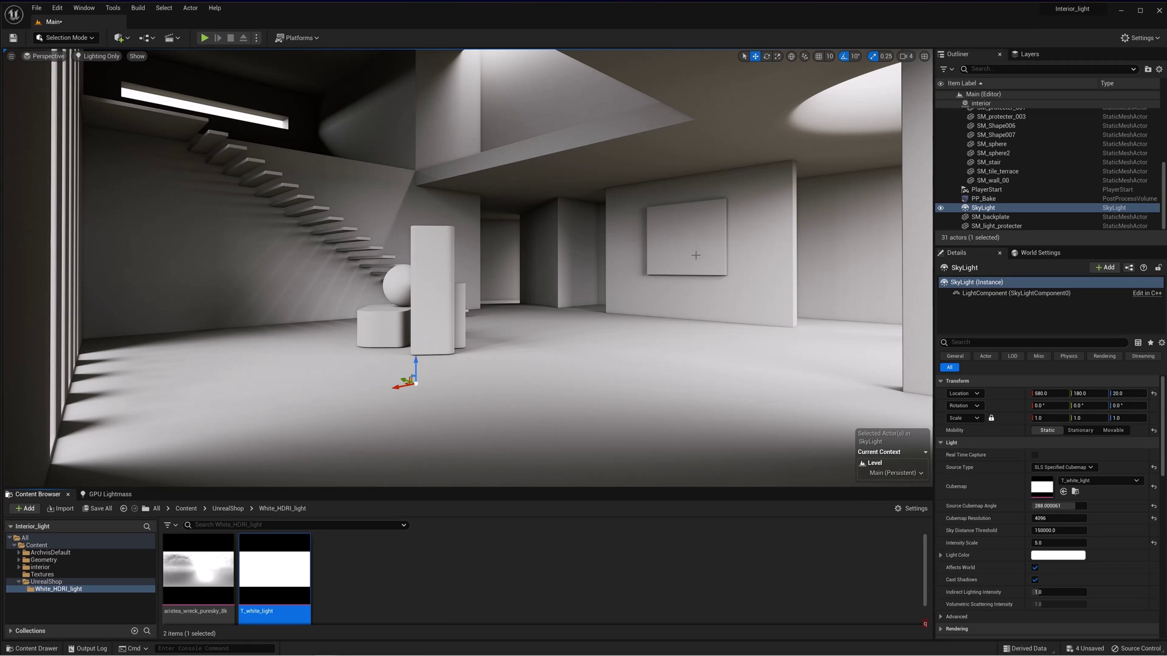
# - Tint the sky light's Light Color a deep blue-purple
pyautogui.click(1058, 554)
pyautogui.click(899, 450)
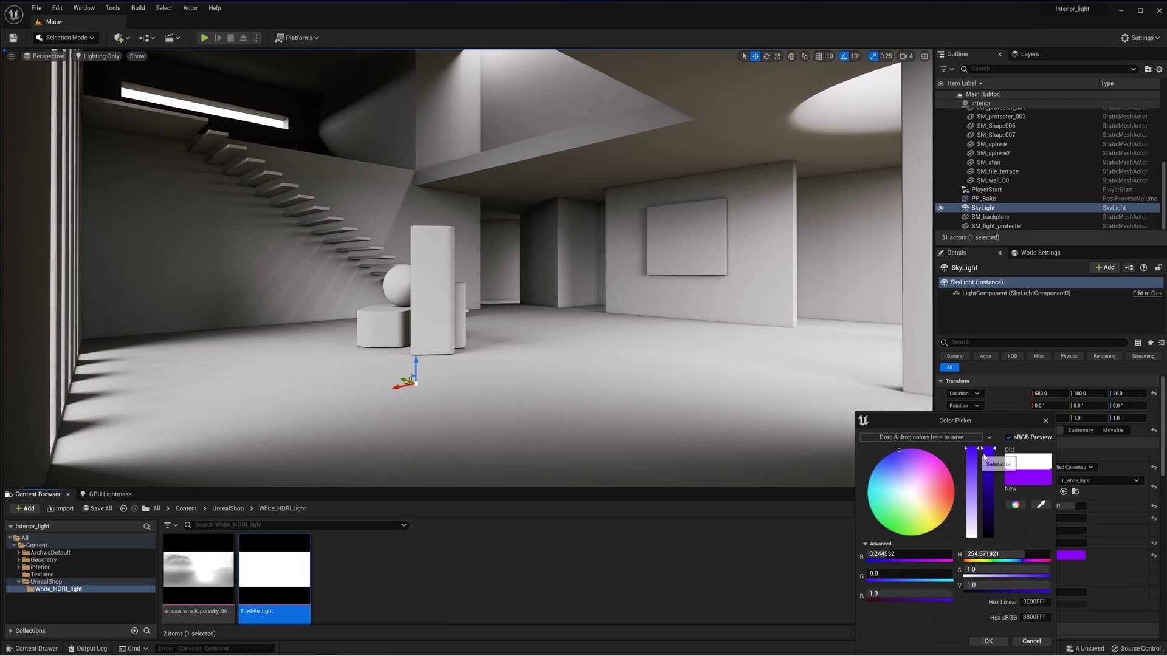
pyautogui.click(890, 453)
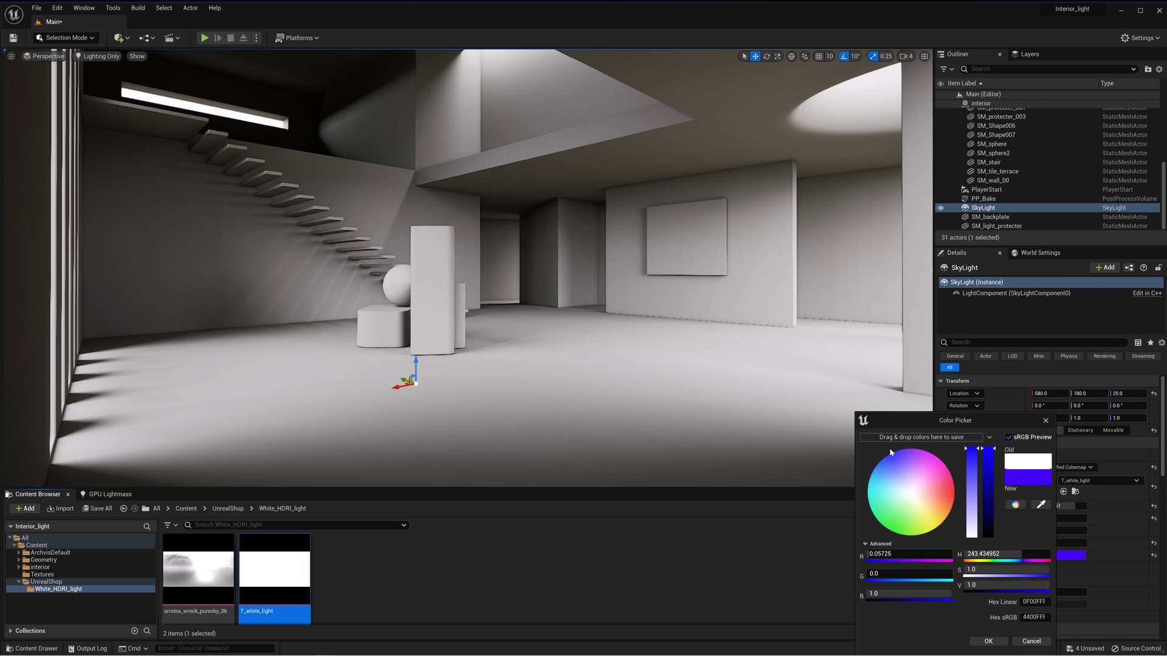
pyautogui.click(986, 642)
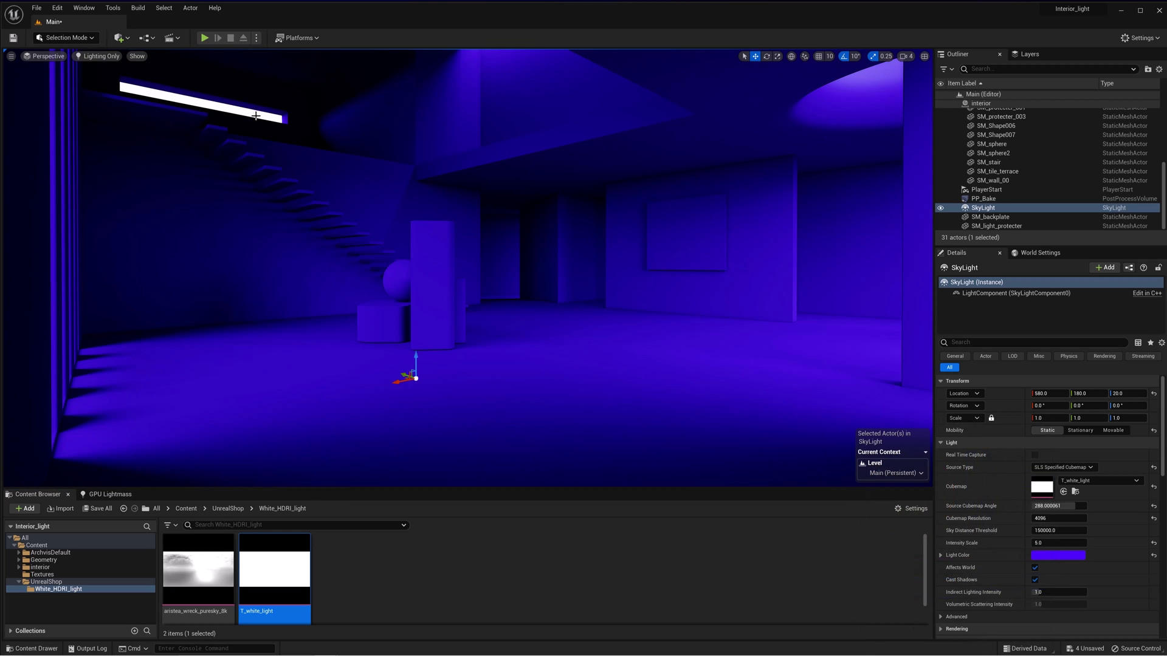
# - Hide the SM_backplate strip, look around the stairs, and reset the sky light colour to white
pyautogui.click(256, 109)
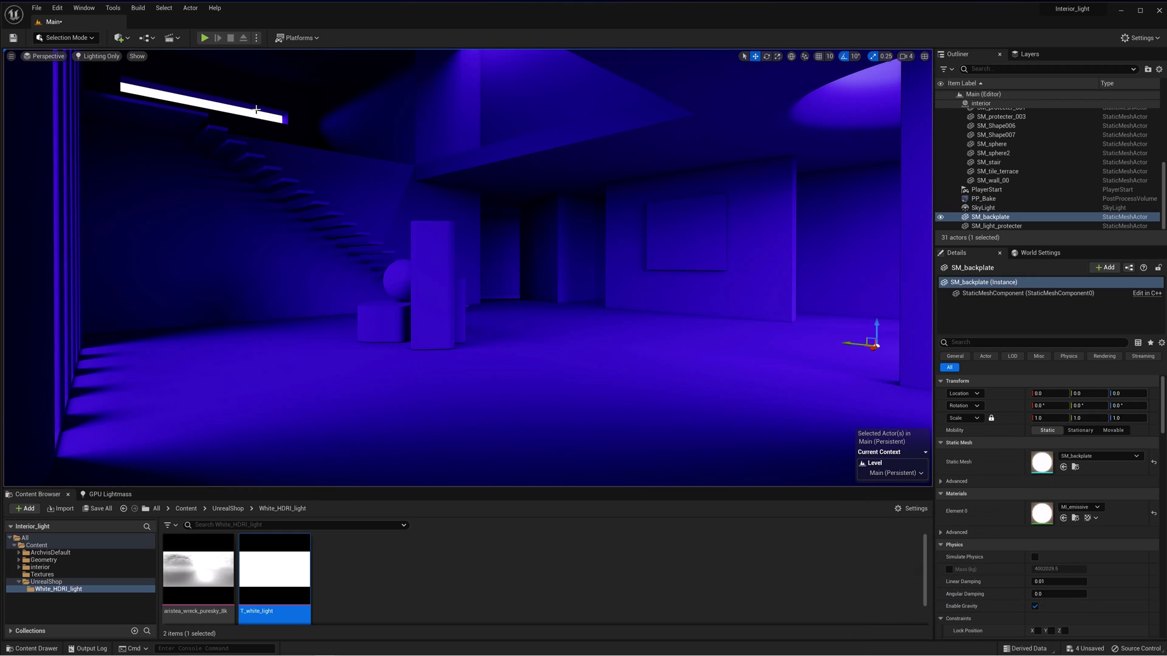
pyautogui.press('h')
pyautogui.moveTo(480, 240); pyautogui.dragTo(745, 242, button='right')
pyautogui.press('w')
pyautogui.moveTo(626, 239); pyautogui.dragTo(491, 246, button='right')
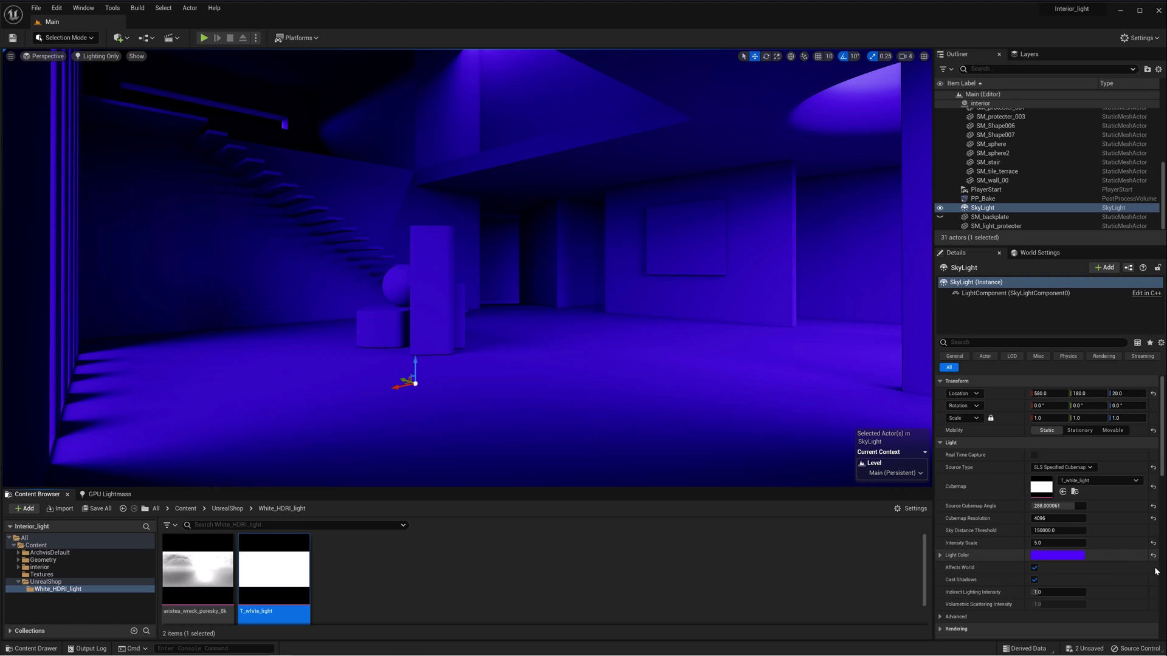
pyautogui.click(1154, 556)
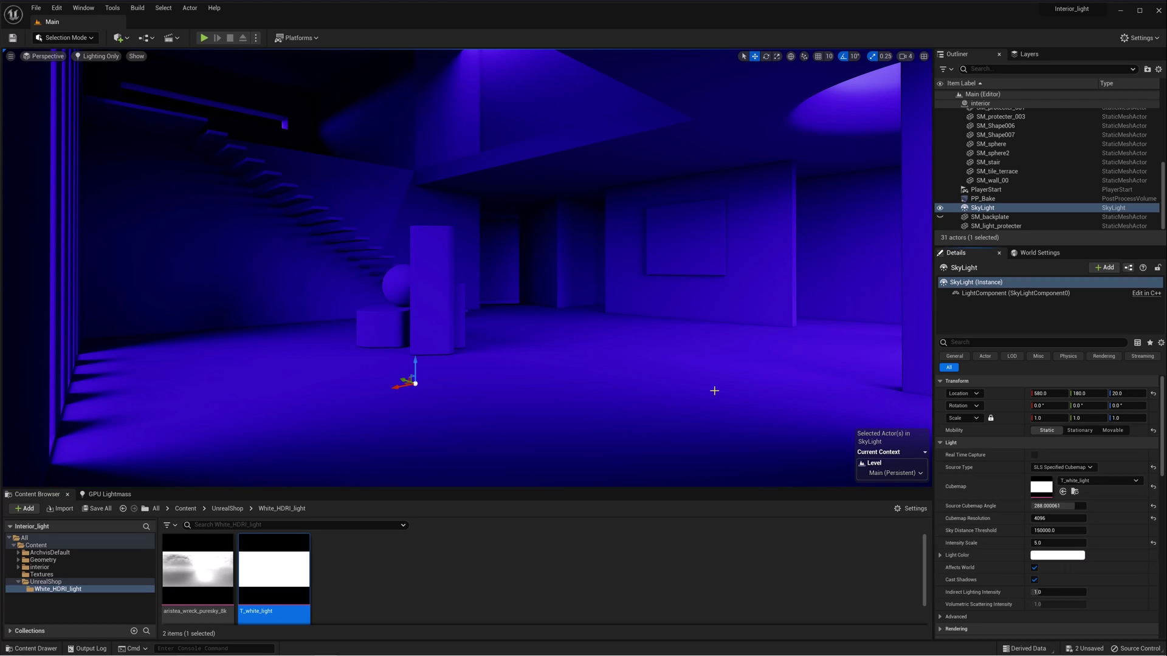
# - Expand the Advanced settings under the SkyLight's Light category
pyautogui.scroll(-2, 1079, 500)
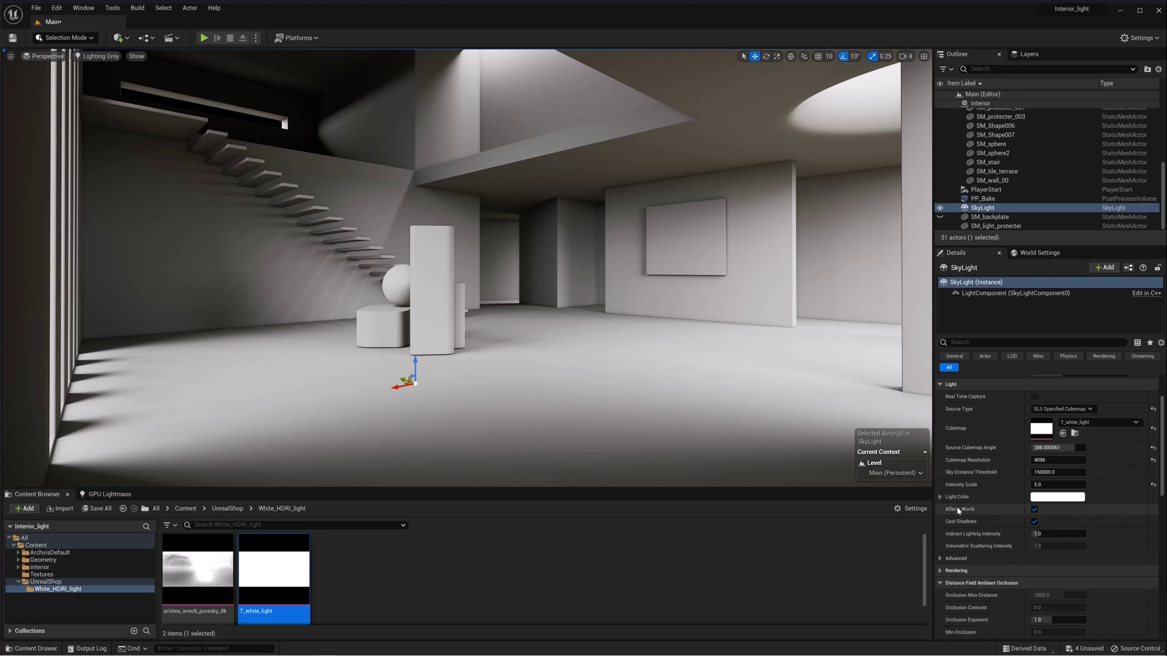
pyautogui.click(941, 557)
pyautogui.scroll(-1, 1094, 514)
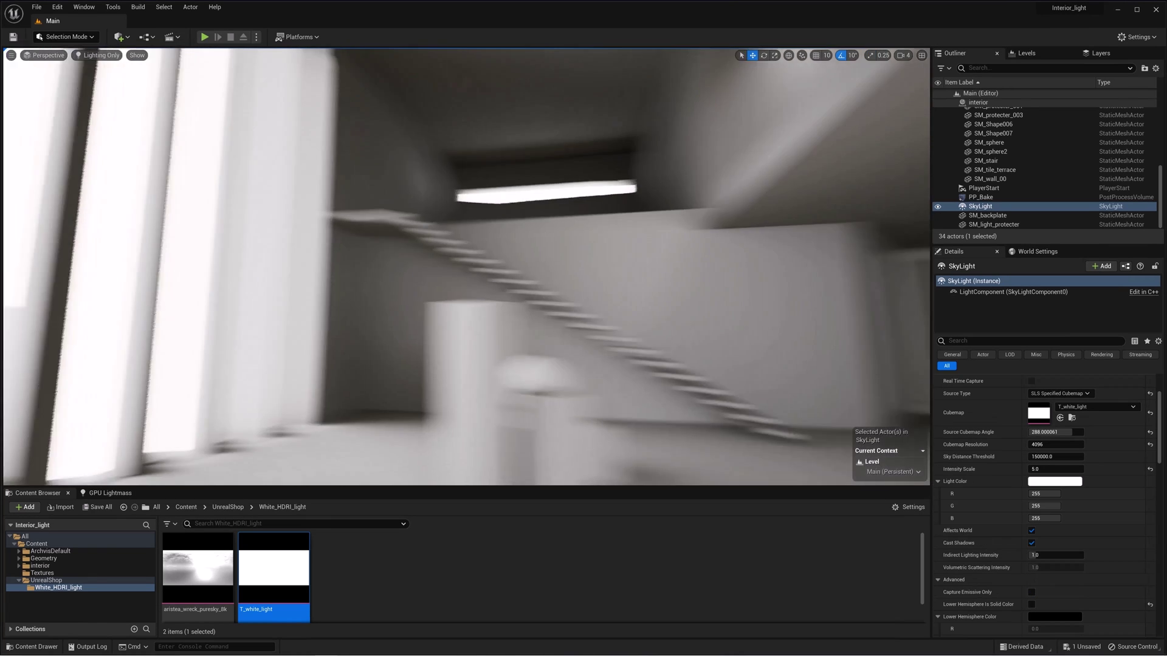
# - Orbit the staircase area to inspect baked light on the ceiling bars and floor
pyautogui.moveTo(462, 267); pyautogui.dragTo(435, 240, button='right')
pyautogui.moveTo(547, 163); pyautogui.dragTo(559, 143, button='right')
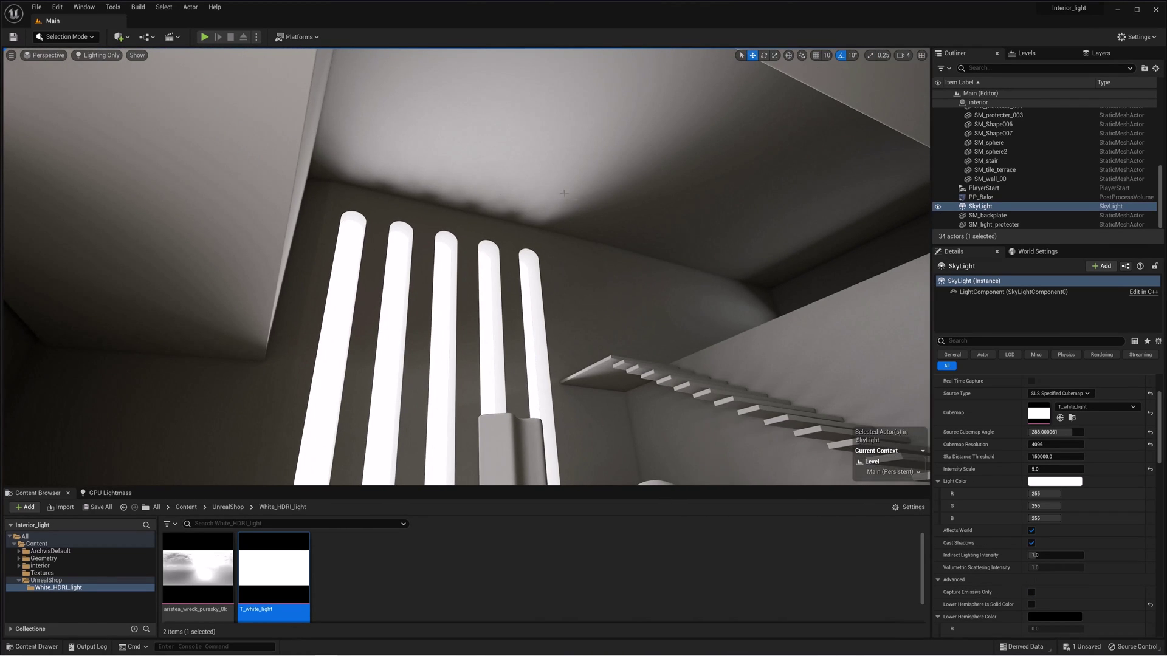
pyautogui.moveTo(574, 202)
pyautogui.mouseDown(button='right')
pyautogui.moveTo(559, 280)
pyautogui.moveTo(566, 184)
pyautogui.mouseUp(button='right')
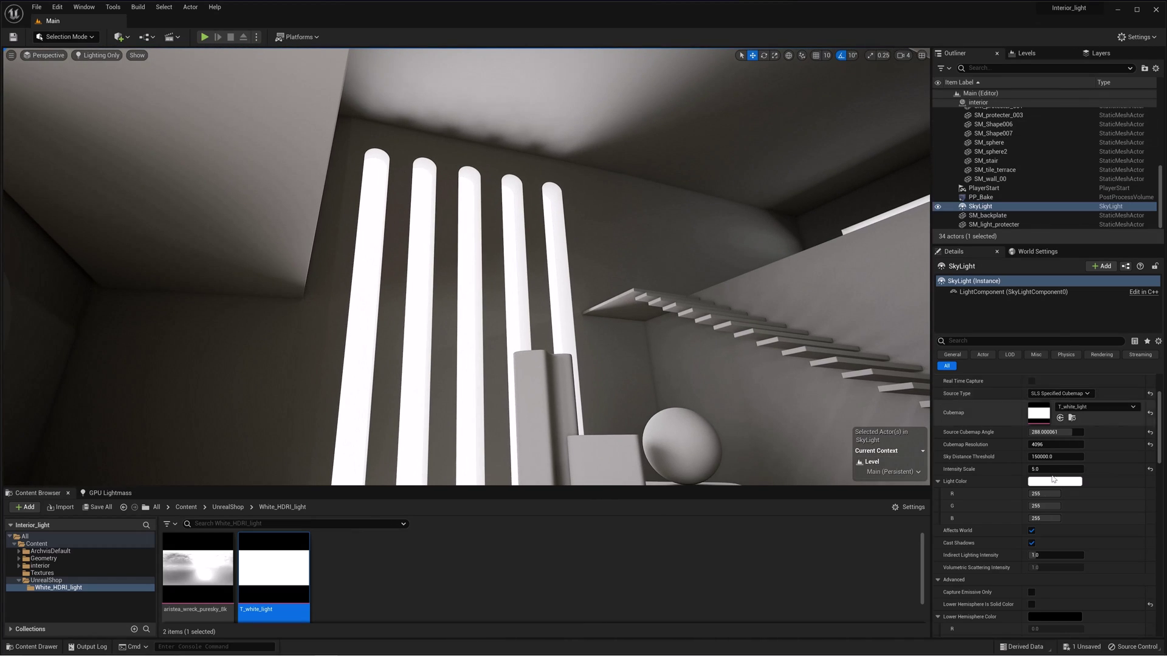
pyautogui.scroll(-3, 1036, 517)
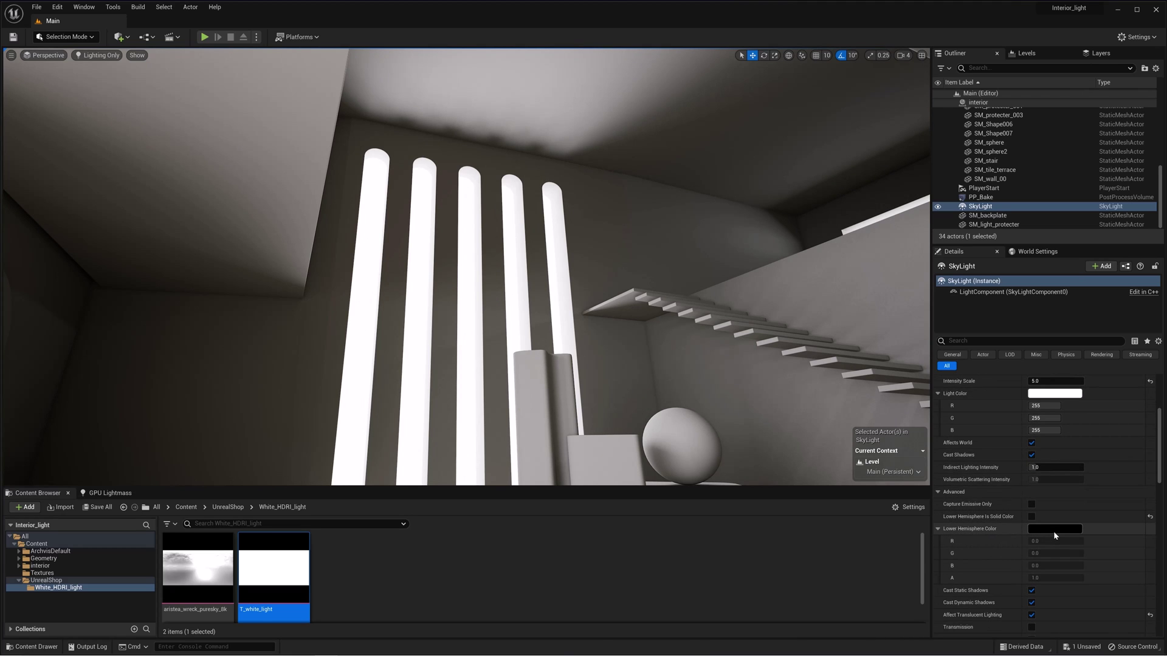
pyautogui.moveTo(453, 54); pyautogui.dragTo(487, 107, button='right')
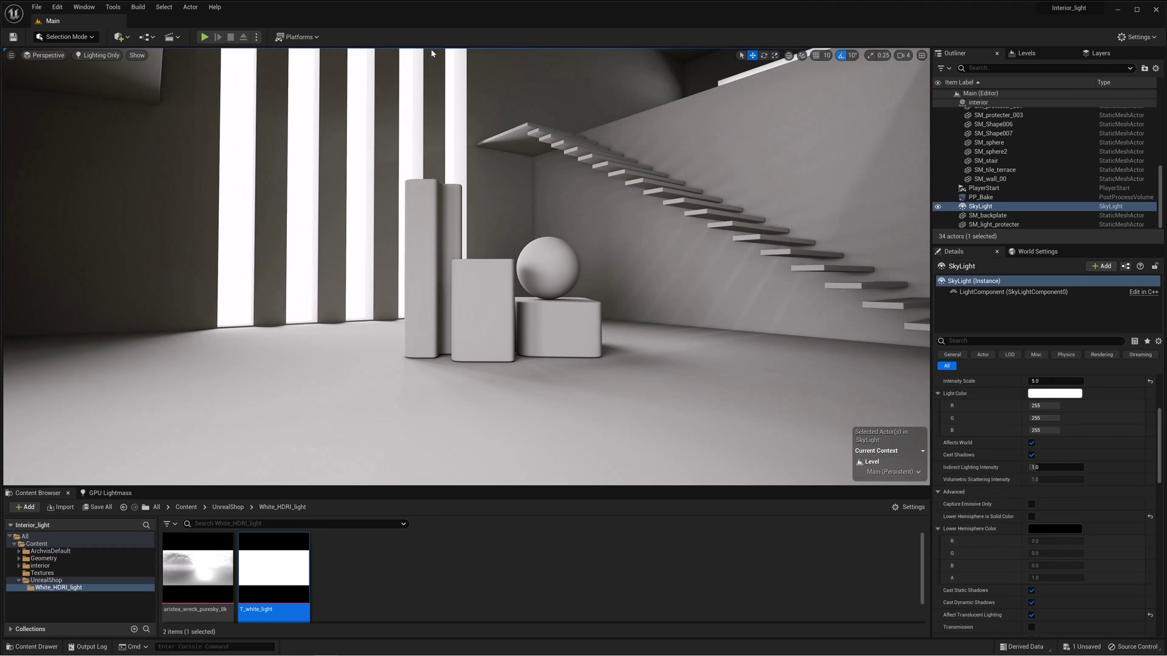
# - Switch the viewport to Lit shading and look up at the ceiling light slats
pyautogui.click(97, 55)
pyautogui.click(104, 80)
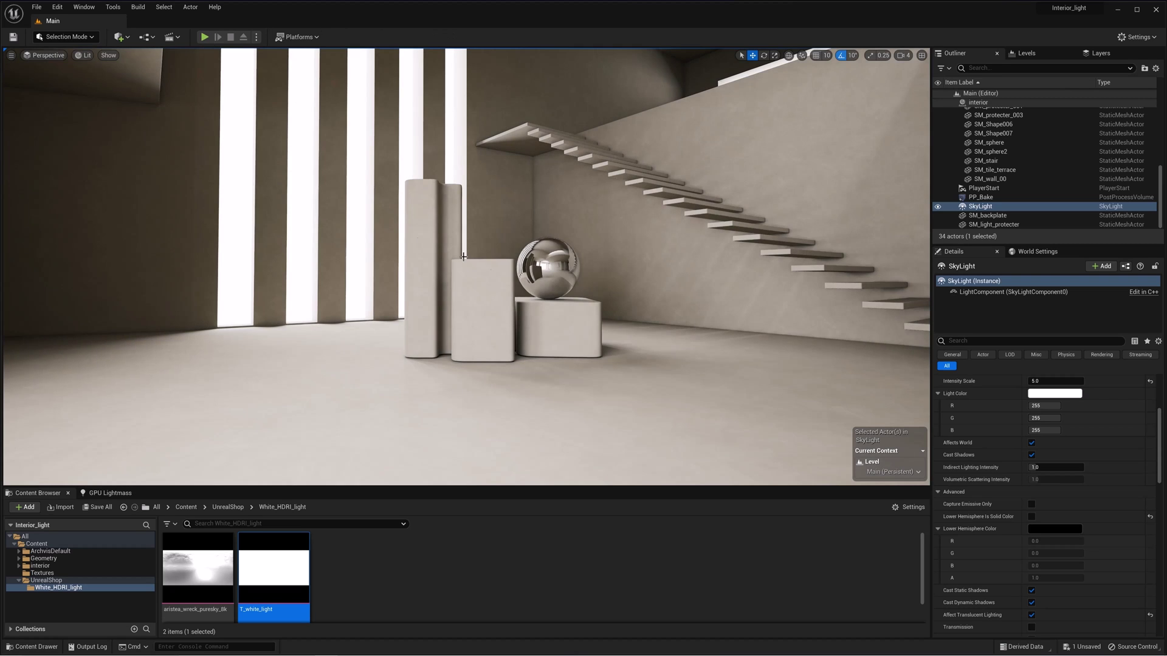
pyautogui.press('e')
pyautogui.moveTo(104, 80); pyautogui.dragTo(104, 80, button='right')
pyautogui.moveTo(414, 236); pyautogui.dragTo(414, 235, button='right')
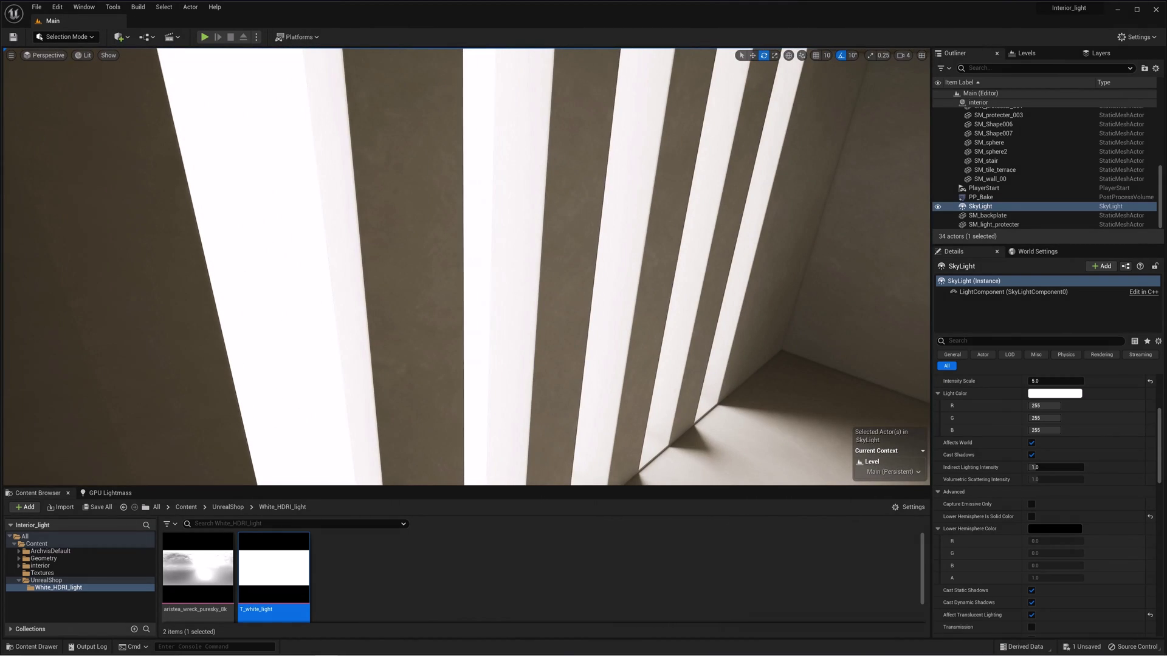
# - Frame and hide SM_backplate, then tick Lower Hemisphere Is Solid Color on the SkyLight
pyautogui.click(414, 235)
pyautogui.click(414, 235)
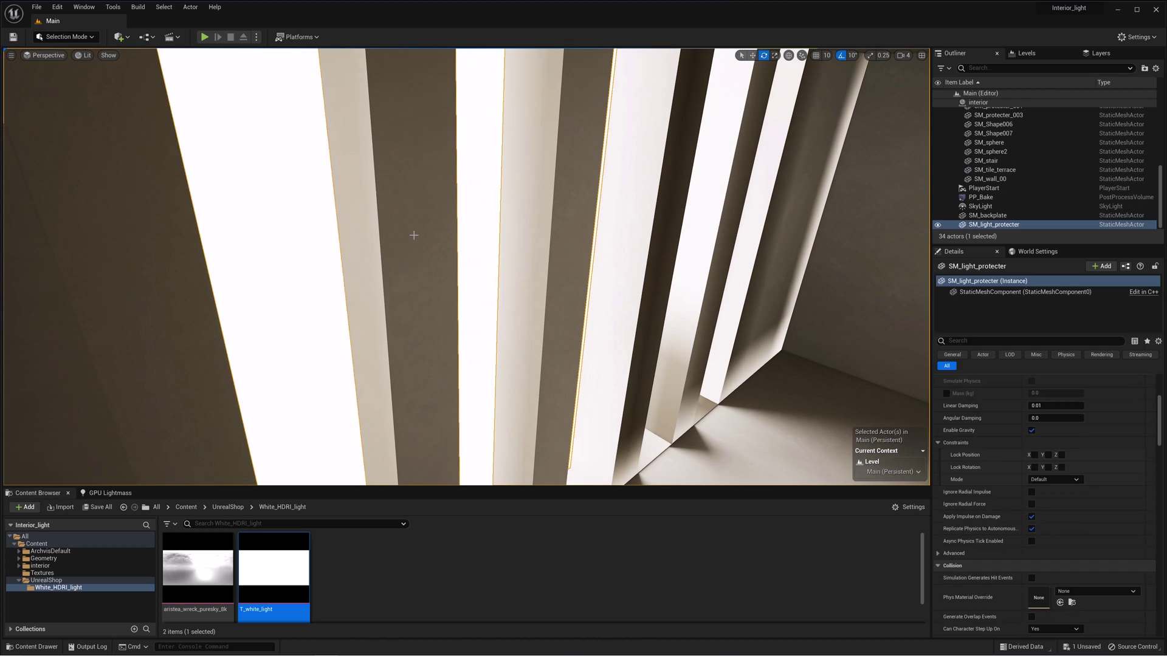
pyautogui.press('f')
pyautogui.press('h')
pyautogui.moveTo(534, 313); pyautogui.dragTo(535, 313, button='right')
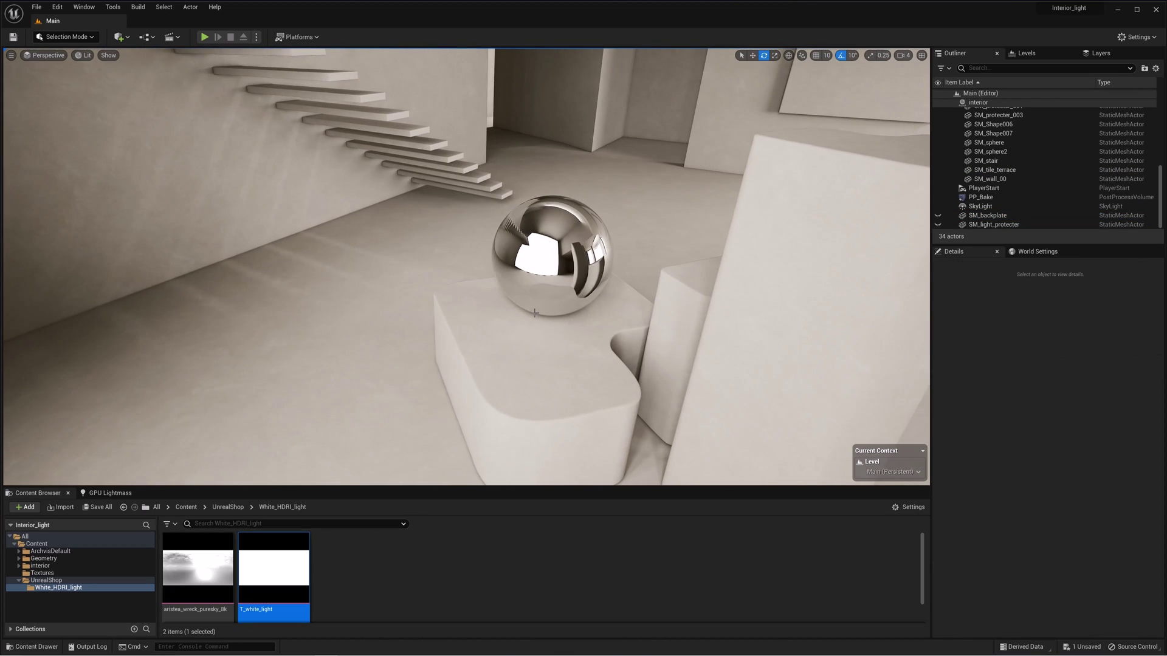
pyautogui.click(981, 206)
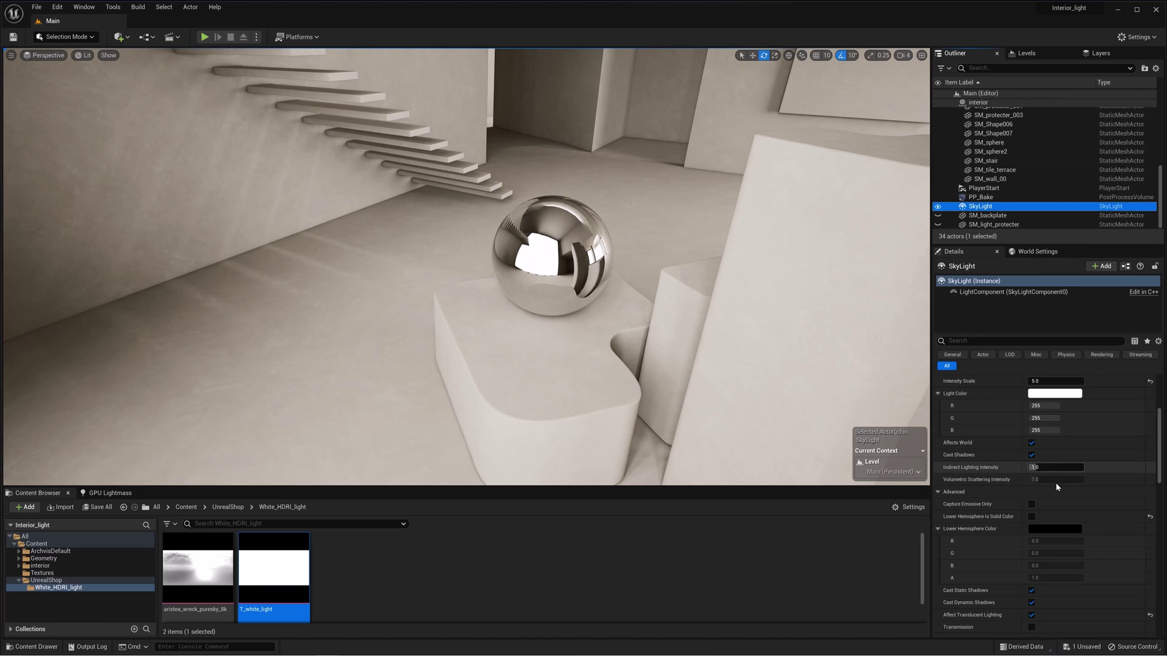
pyautogui.click(1032, 516)
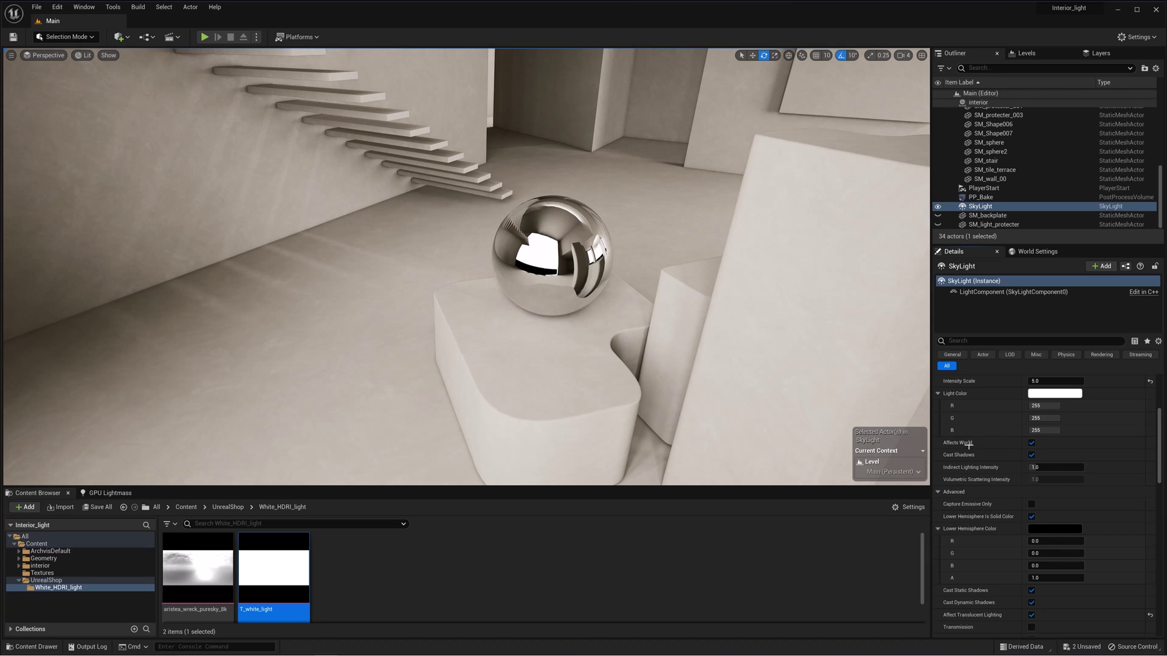
# - Set the sky light's Lower Hemisphere Color to a very dark grey, Value about 0.0486
pyautogui.click(1054, 528)
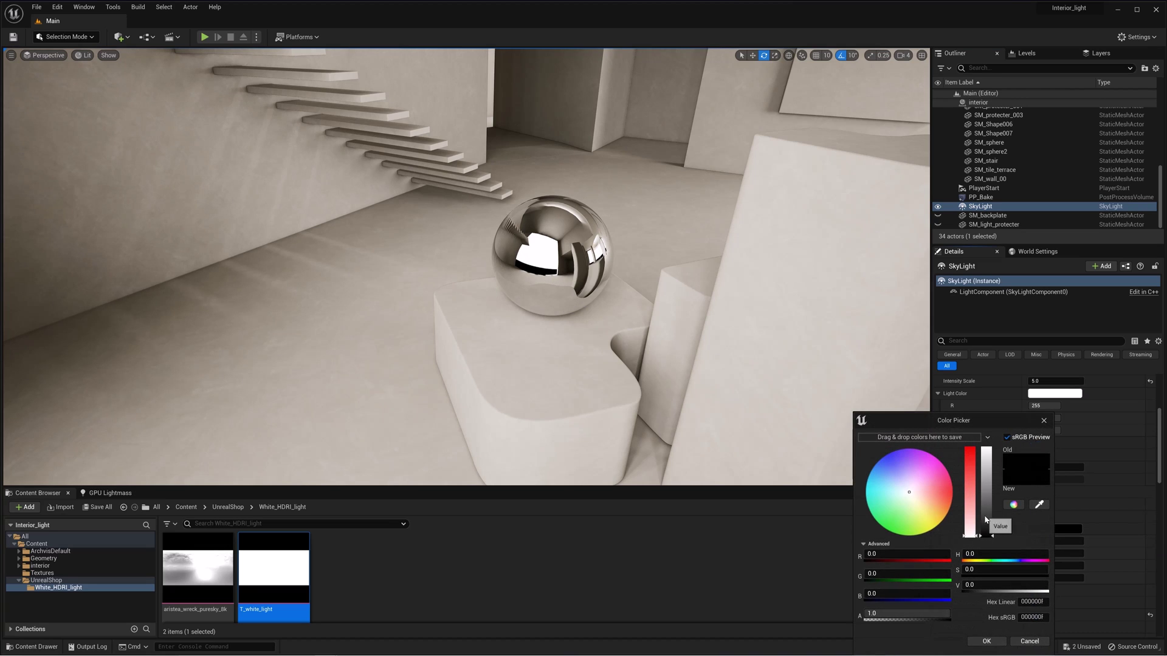
pyautogui.moveTo(986, 520)
pyautogui.mouseDown()
pyautogui.moveTo(983, 499)
pyautogui.moveTo(980, 532)
pyautogui.mouseUp()
pyautogui.click(987, 642)
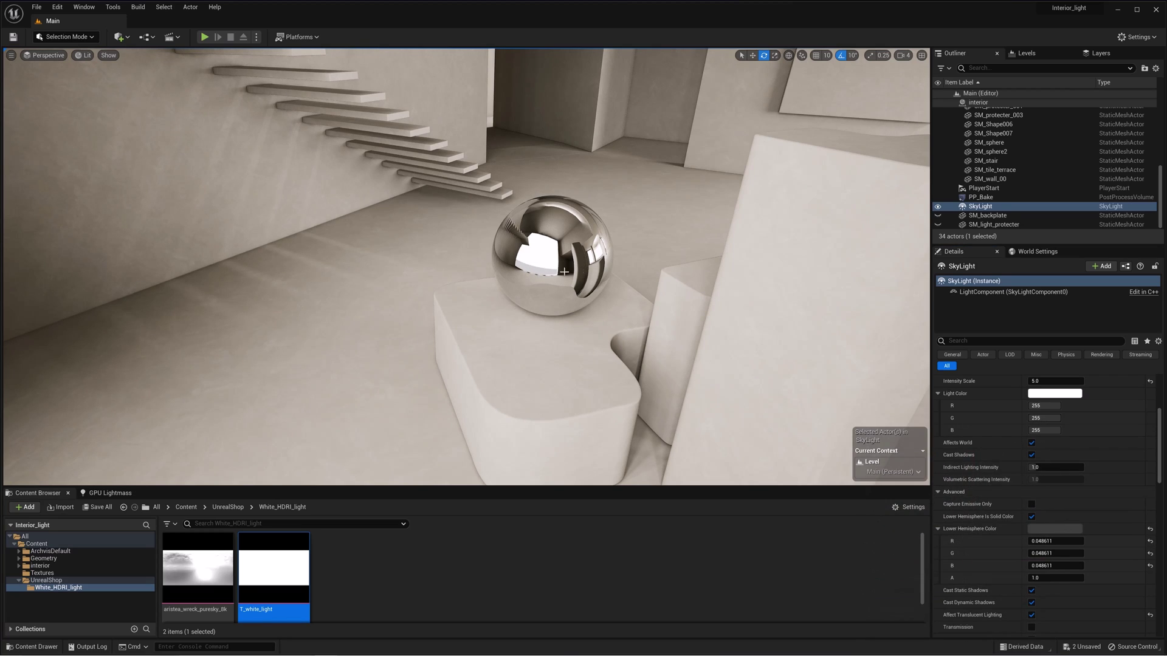
# - Try SkyLight Cubemap Resolution values 128, 64, then 16
pyautogui.scroll(5, 1075, 491)
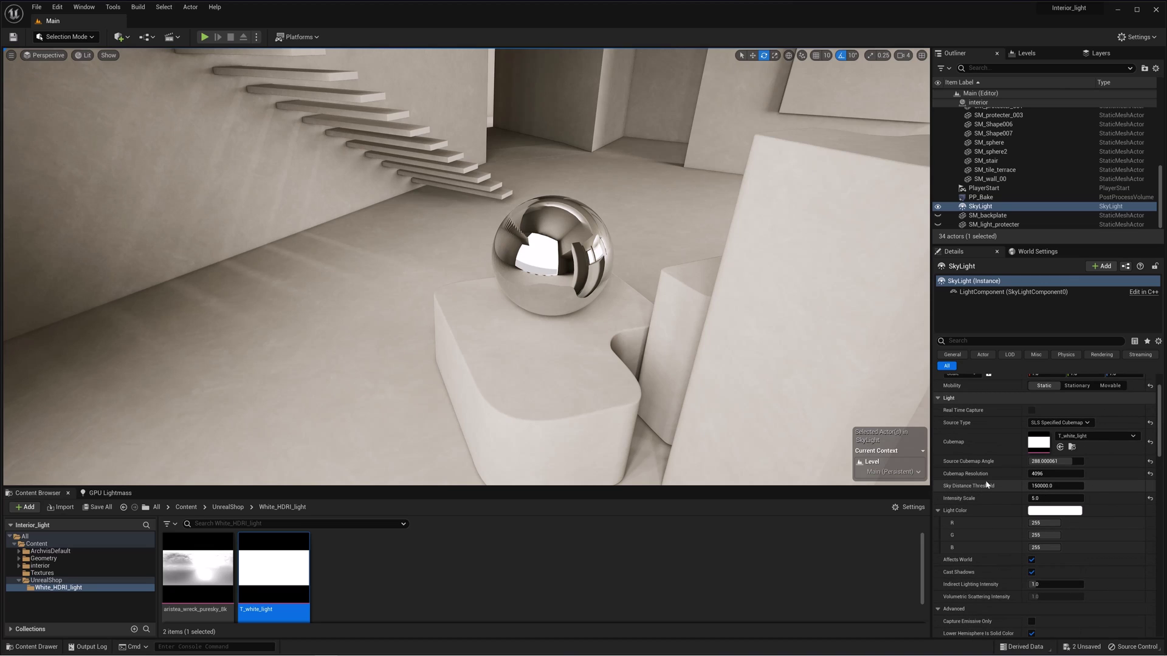
pyautogui.click(1044, 477)
pyautogui.write('128')
pyautogui.press('Return')
pyautogui.click(1058, 474)
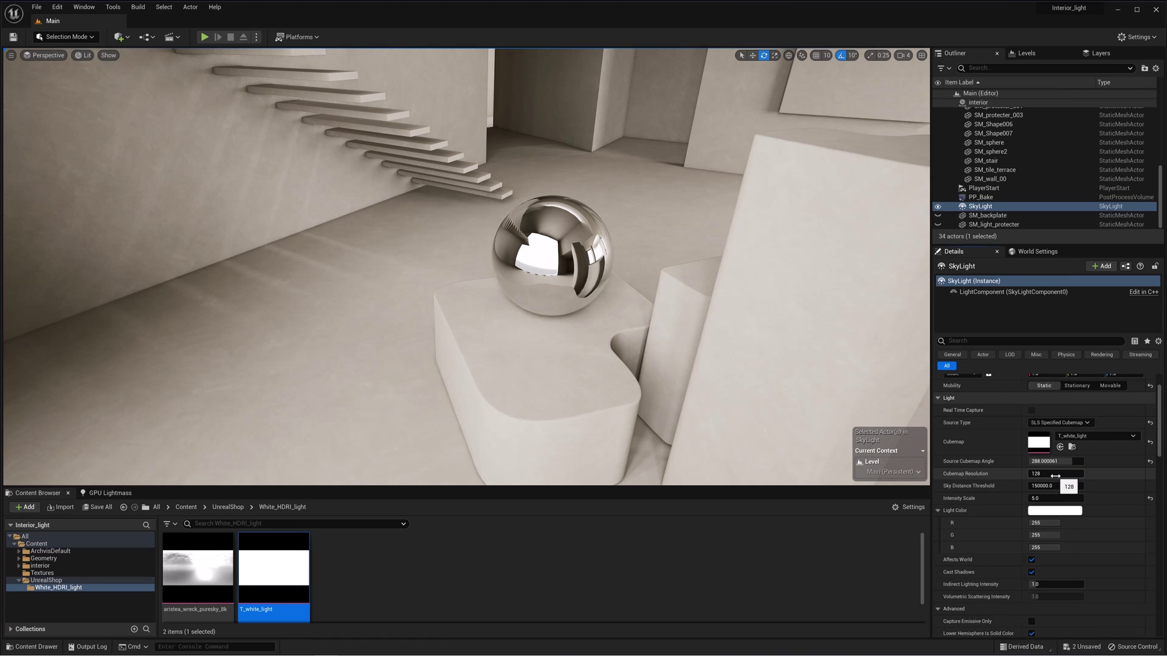
pyautogui.write('64')
pyautogui.press('Return')
pyautogui.write('16')
pyautogui.press('Return')
# - Move toward the outdoor chrome sphere and retry cubemap resolutions 32, 64, then 16
pyautogui.press('w')
pyautogui.moveTo(639, 292); pyautogui.dragTo(584, 273, button='right')
pyautogui.moveTo(444, 273); pyautogui.dragTo(646, 278, button='right')
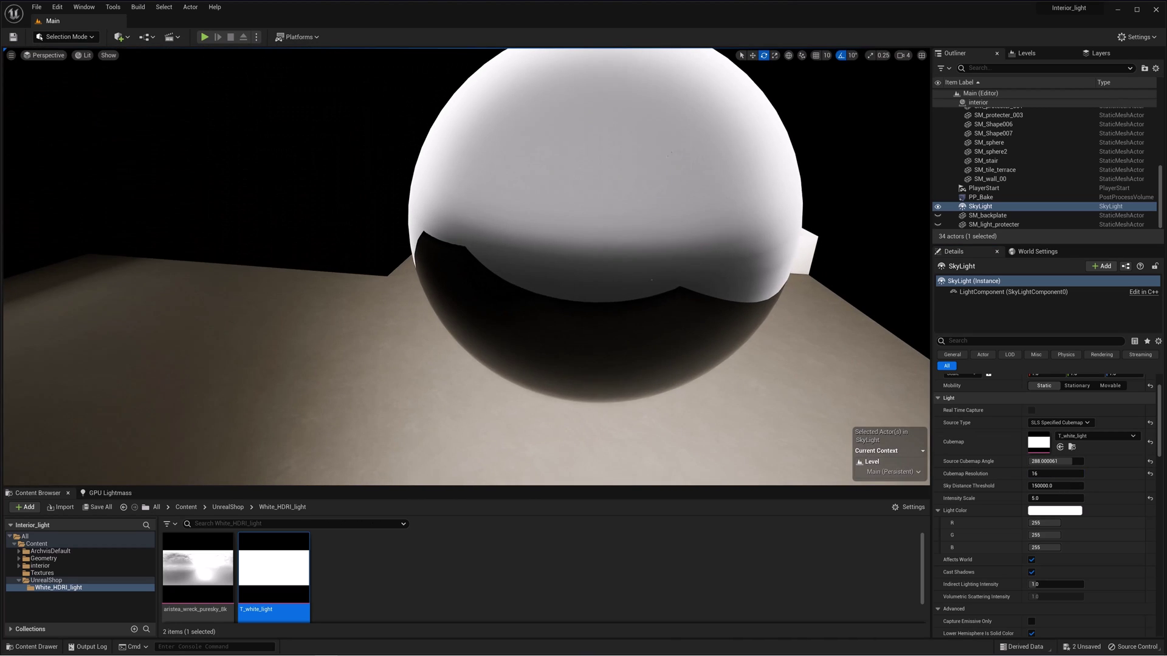
pyautogui.click(1056, 473)
pyautogui.write('32')
pyautogui.press('Return')
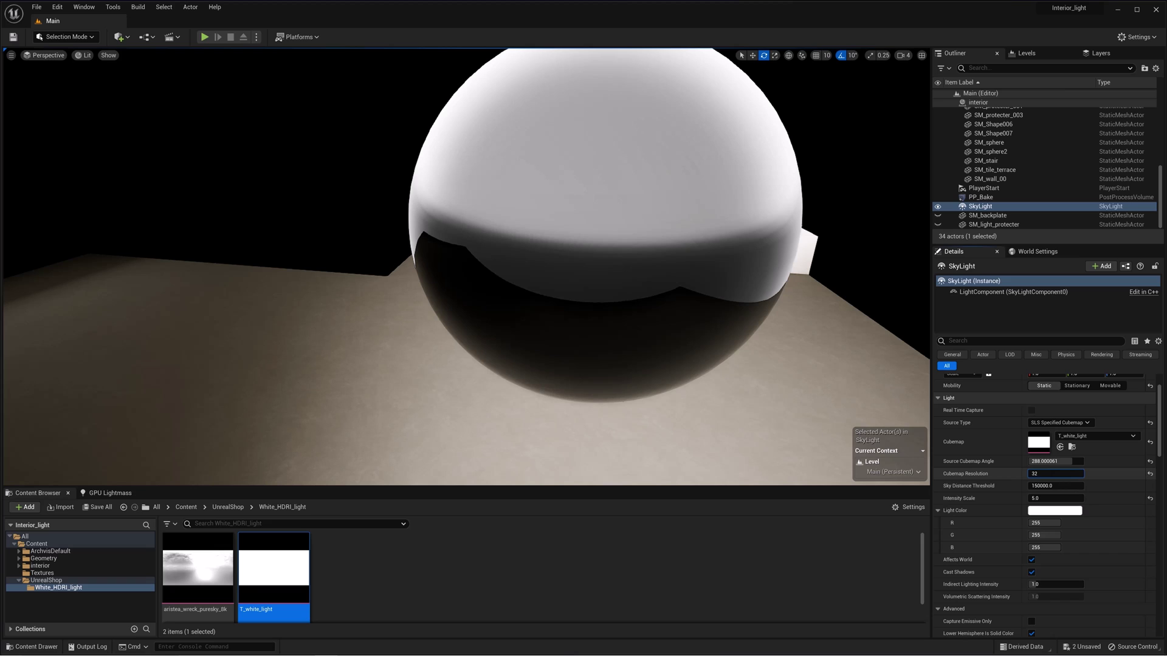
pyautogui.write('64')
pyautogui.press('Return')
pyautogui.write('16')
pyautogui.press('Return')
# - Reconfirm the dark lower hemisphere colour and swing the view back to the staircase
pyautogui.scroll(-4, 1059, 547)
pyautogui.click(1055, 409)
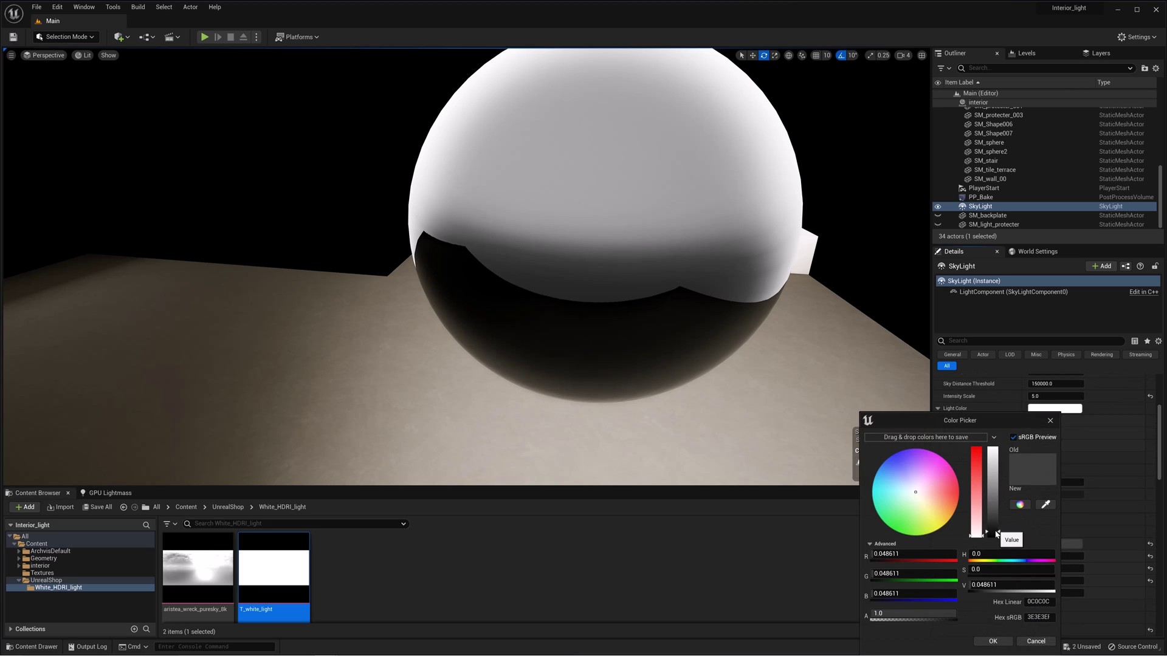
pyautogui.click(1001, 643)
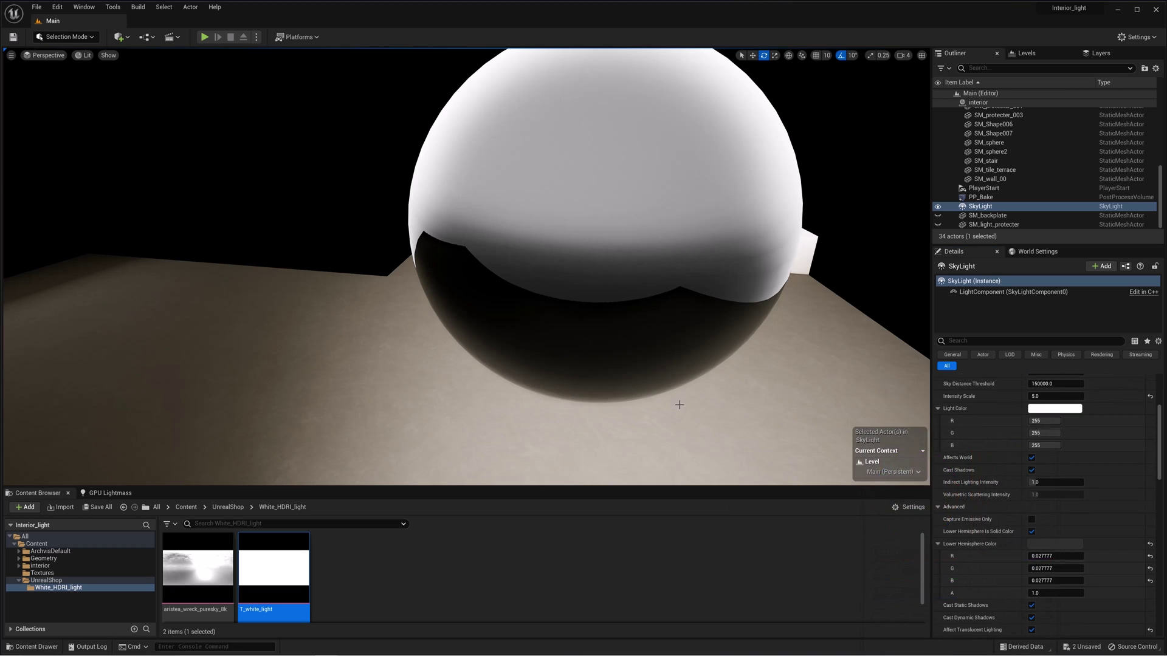
pyautogui.moveTo(677, 404); pyautogui.dragTo(707, 401, button='right')
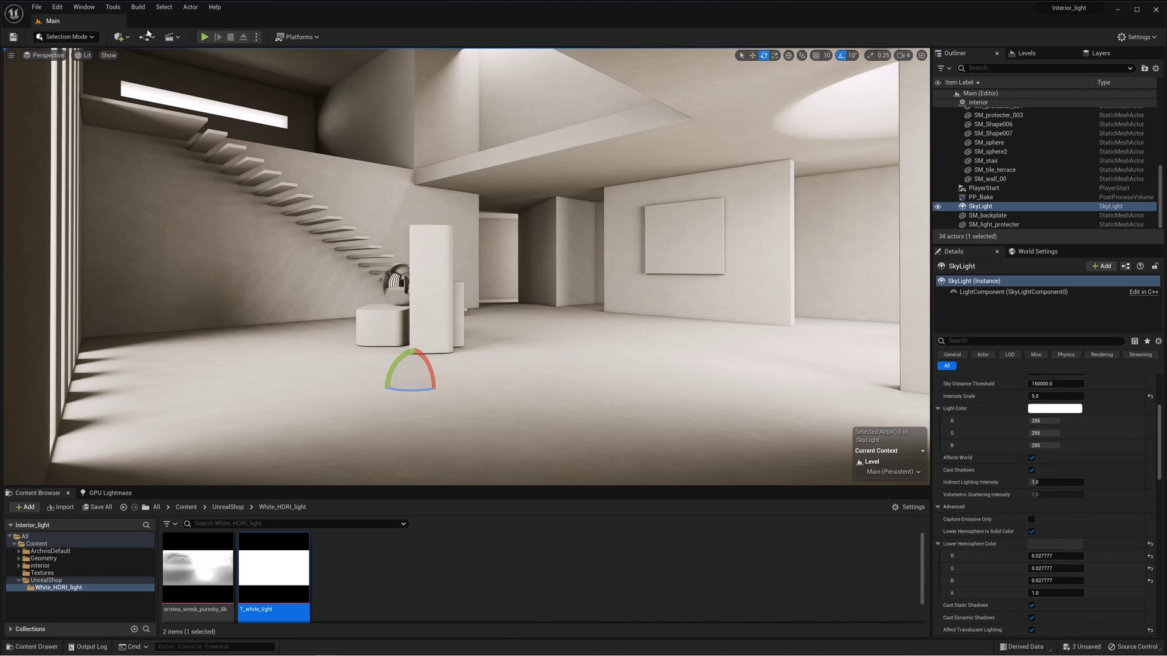
# - Switch to Lighting Only view and raise the Lower Hemisphere Color Value to 0.087
pyautogui.click(83, 56)
pyautogui.click(112, 125)
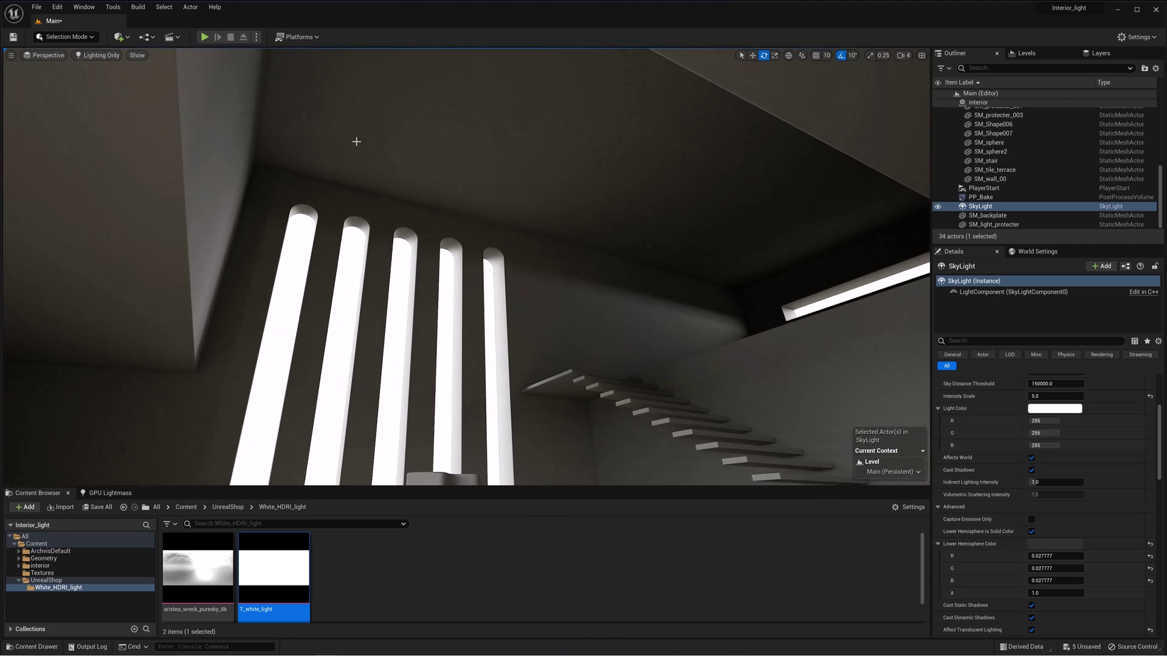
pyautogui.click(1053, 544)
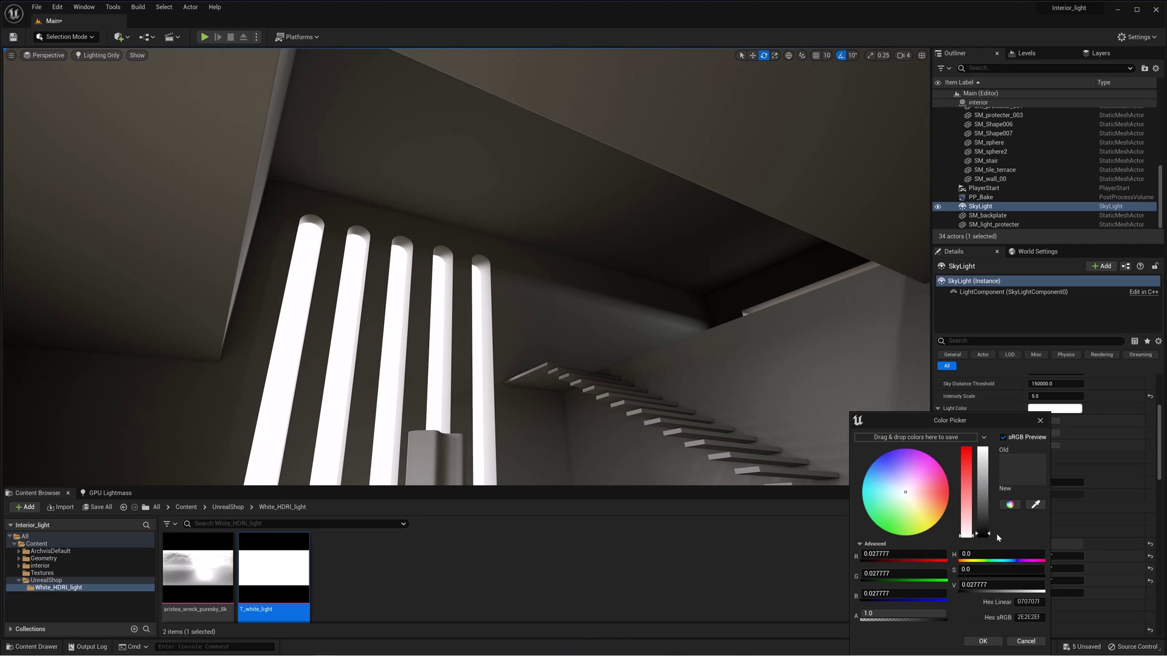
pyautogui.moveTo(974, 585); pyautogui.dragTo(980, 585)
pyautogui.click(983, 644)
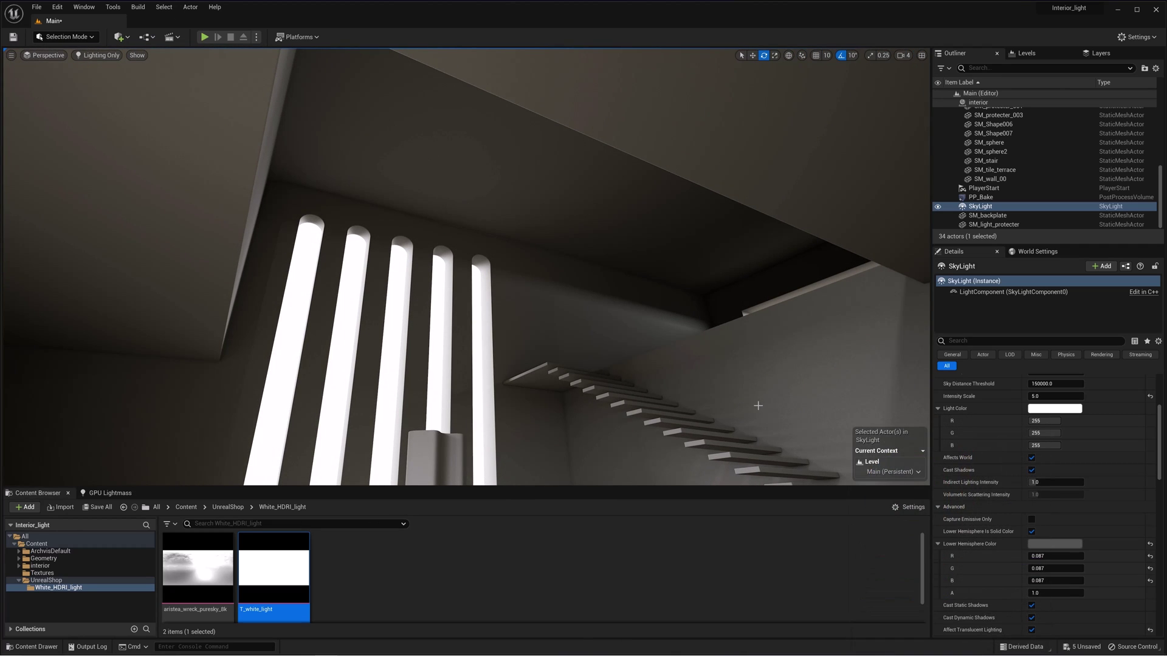
pyautogui.moveTo(679, 300); pyautogui.dragTo(614, 307, button='right')
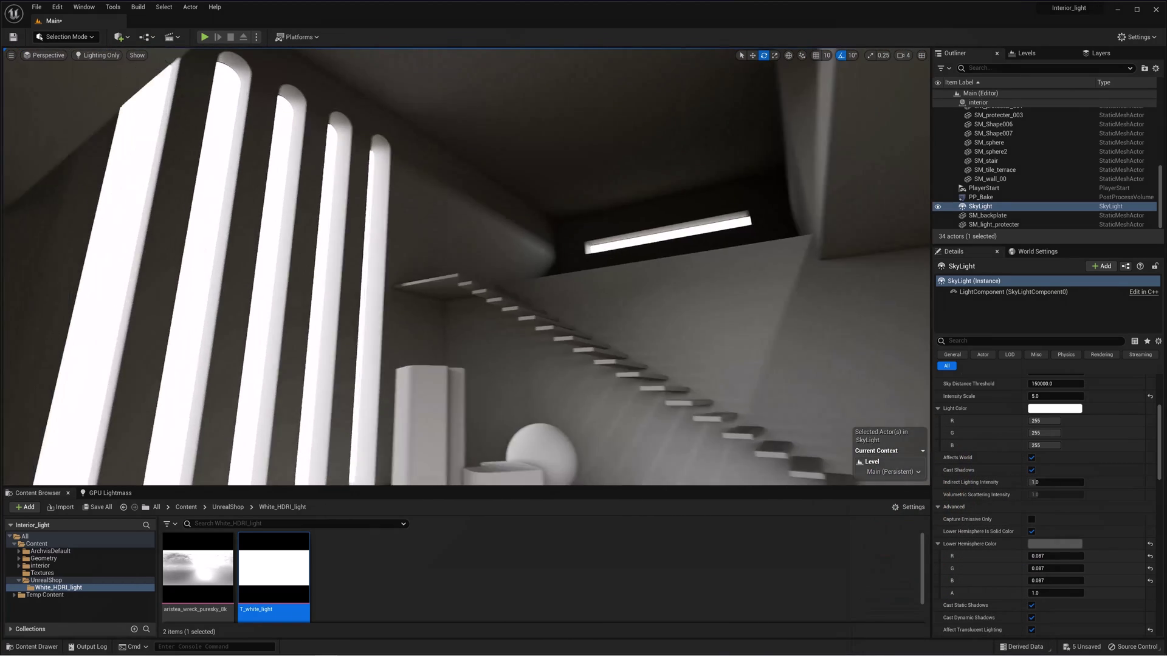